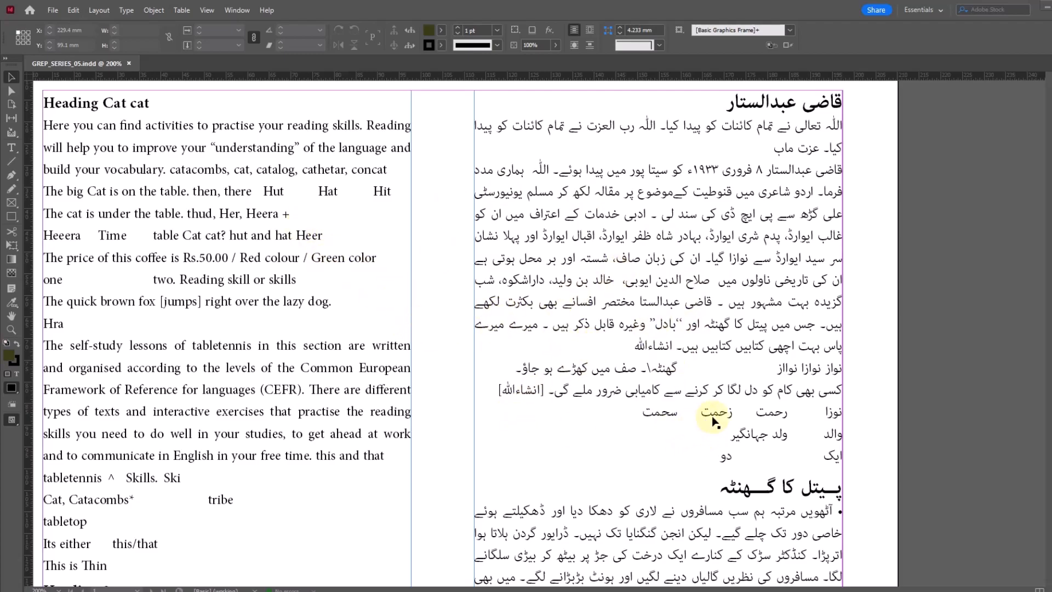
Step: Switch to the blank Word document, set the font size to 72 and enter a single period
mouse_move(424, 343)
left_mouse_down()
mouse_move(469, 365)
mouse_move(426, 349)
mouse_move(439, 352)
left_mouse_up()
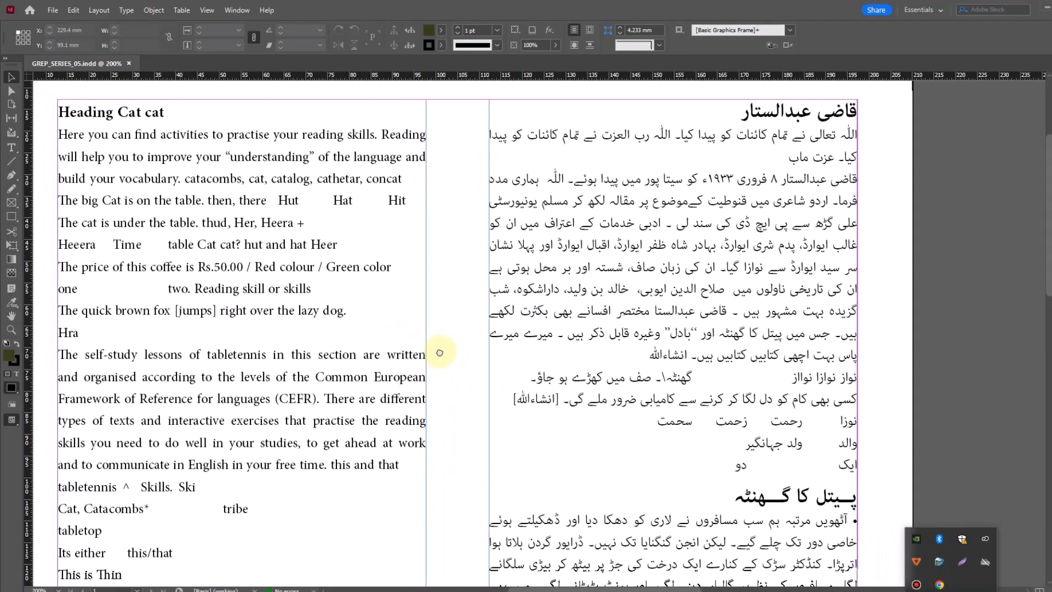
left_click(446, 308)
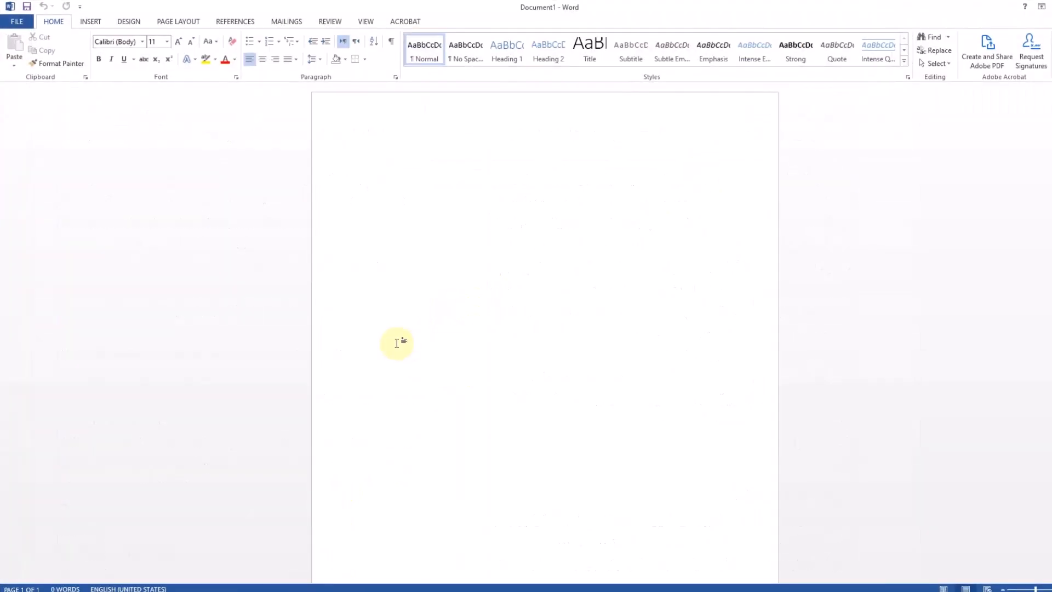
left_click(168, 41)
left_click(154, 218)
type(".")
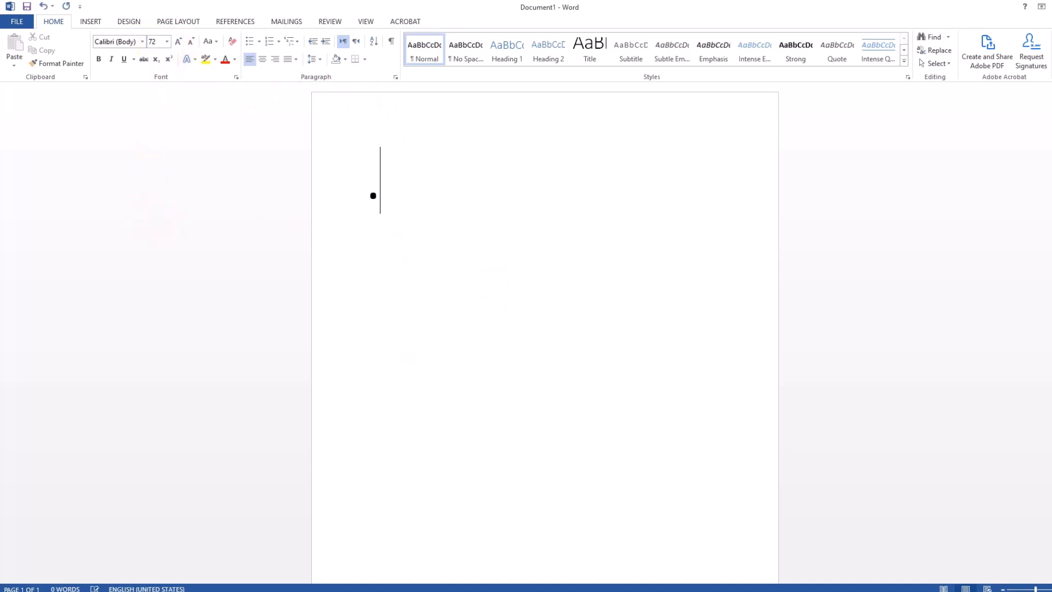
key("ctrl+a")
key("Right")
key("Left")
key("Right")
key("Right")
key("Left")
key("Right")
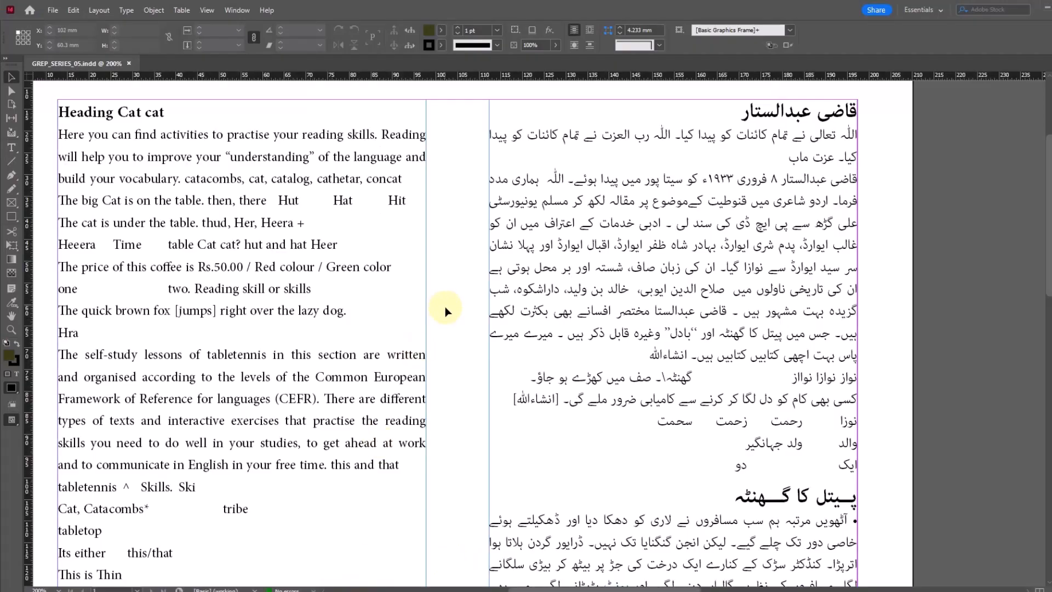
Step: Switch back to InDesign and run a GREP search for "." in the story, starting from the English heading "Heading Cat cat"
double_click(112, 114)
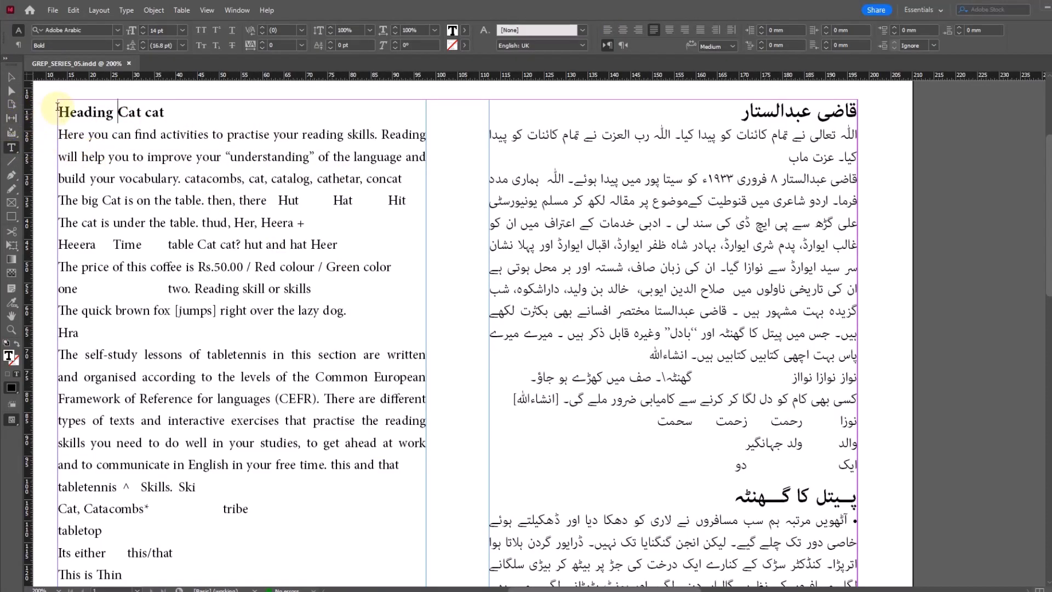
left_click(285, 250)
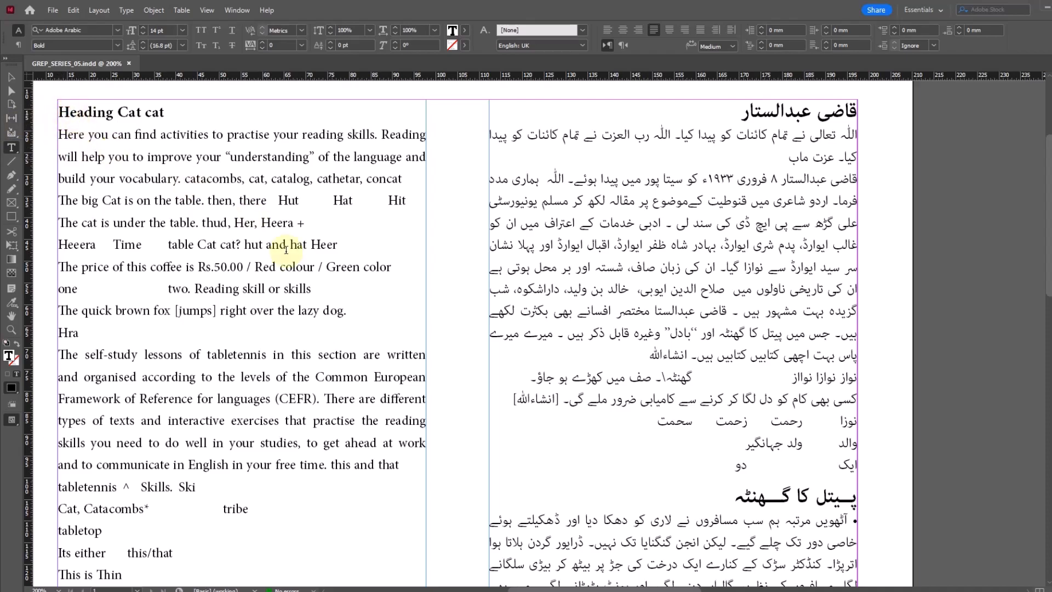
key("ctrl+f")
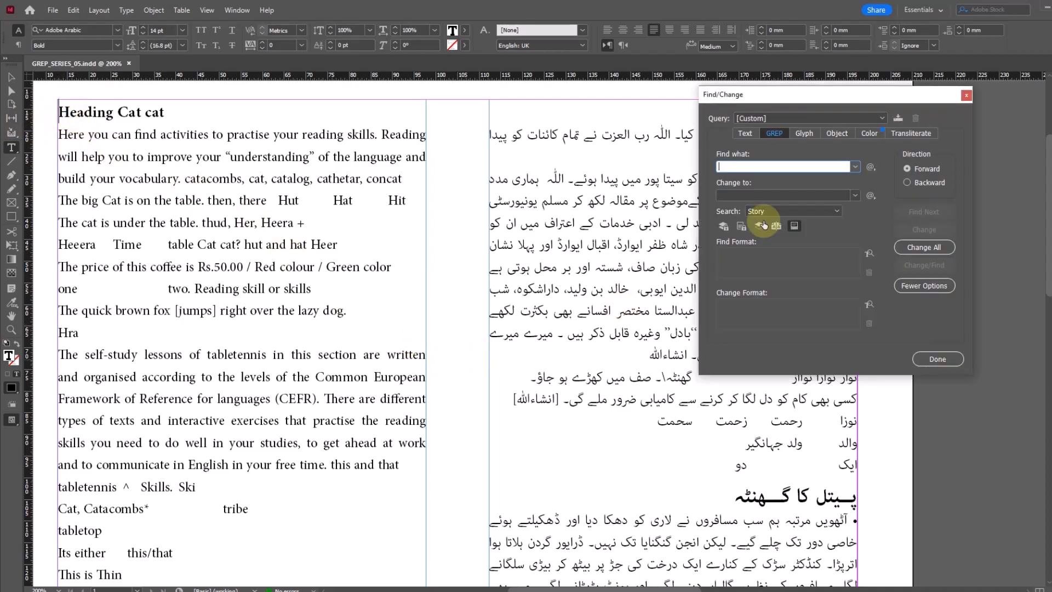
left_click_drag(804, 94, 201, 268)
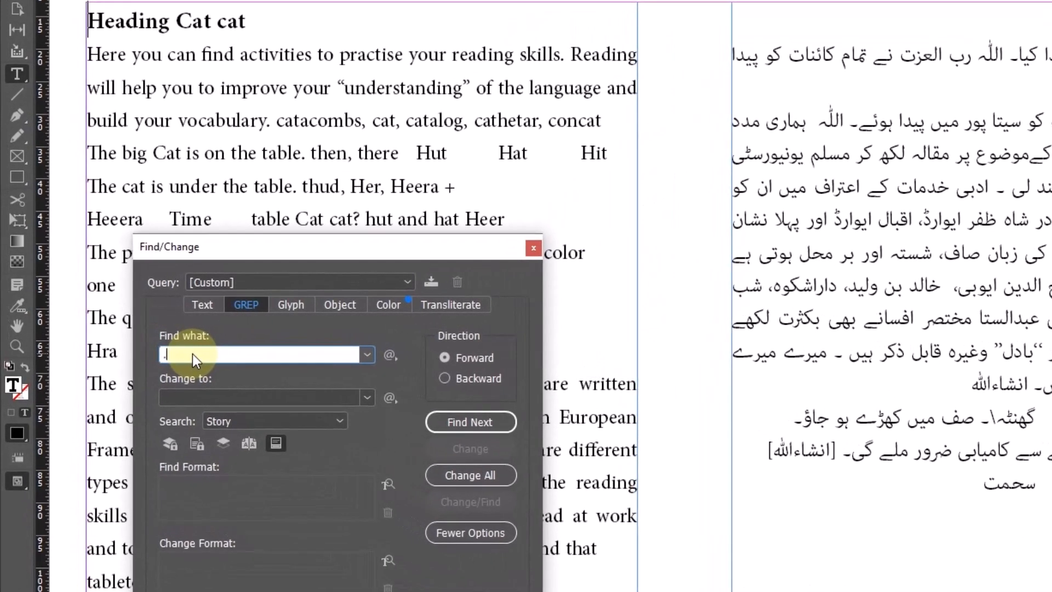
left_click(470, 421)
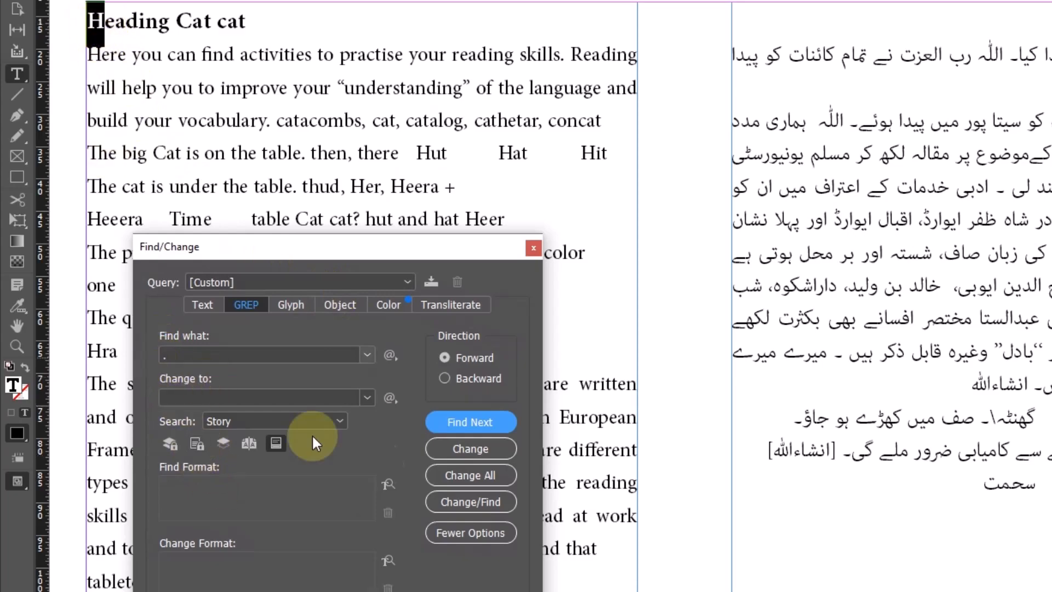
Step: Step through the matches for "." one by one across the English heading and into the first character of the following paragraph
left_click(484, 421)
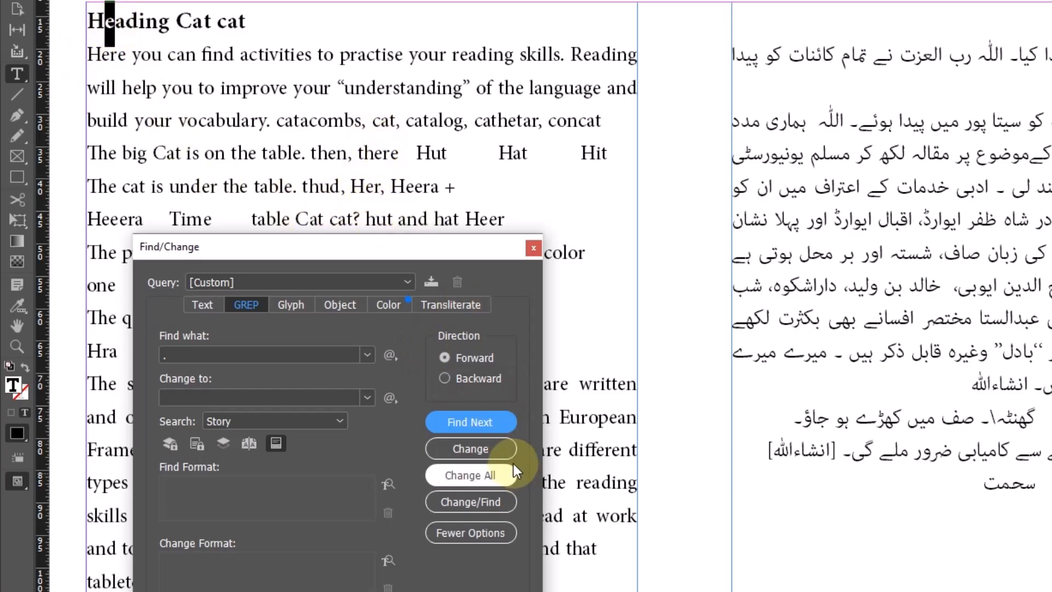
left_click(485, 422)
left_click(485, 422)
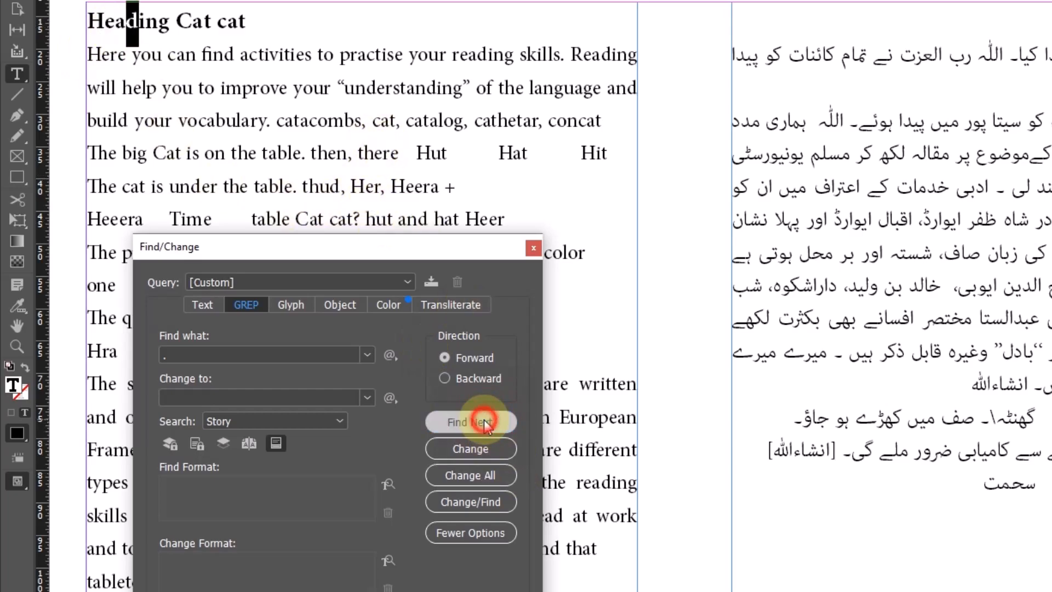
left_click(485, 421)
left_click(485, 422)
left_click(484, 422)
left_click(485, 421)
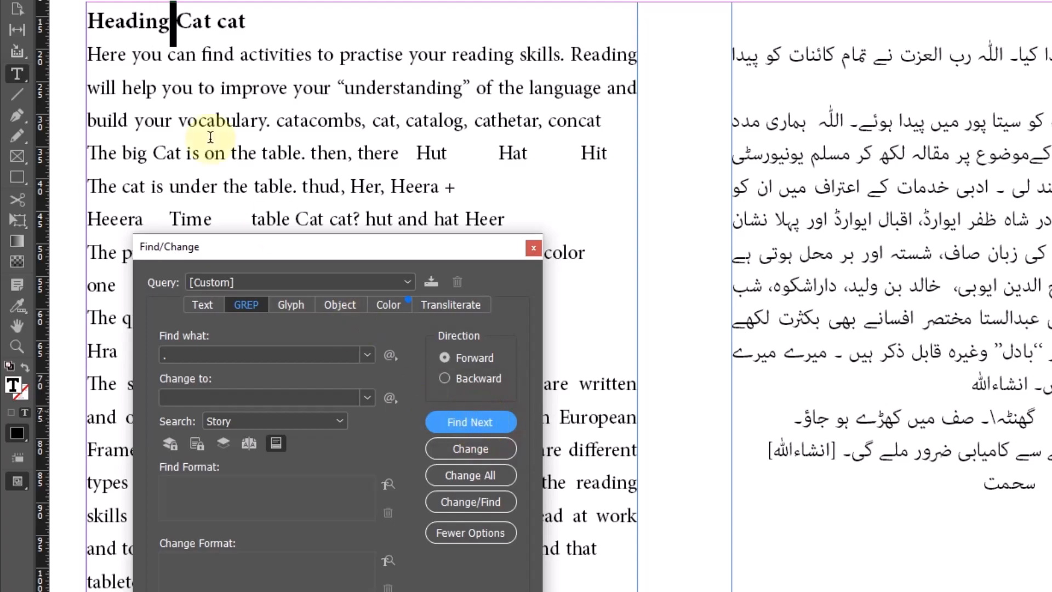
left_click(488, 421)
left_click(487, 422)
left_click(489, 423)
left_click(489, 425)
left_click(489, 421)
left_click(490, 421)
left_click(489, 422)
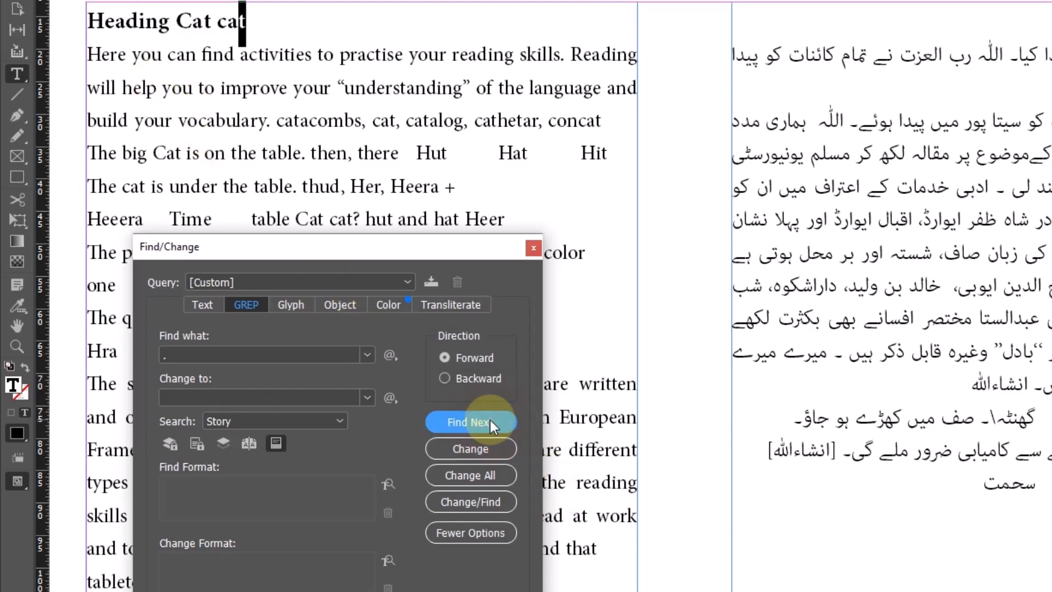
left_click(489, 421)
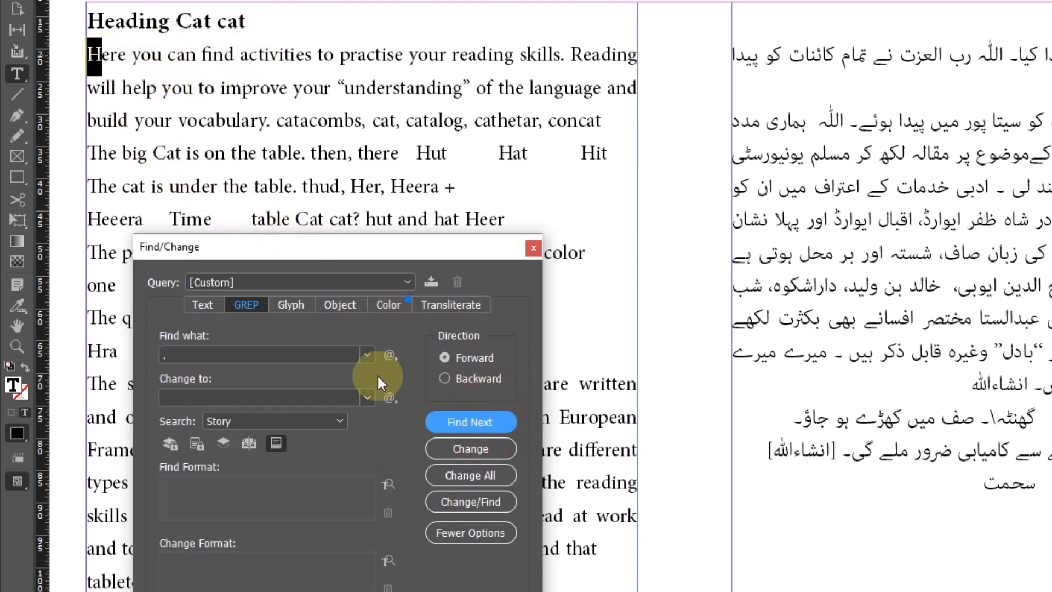
Step: Close Find/Change and show the document's hidden characters, with the English heading enlarged
key("Escape")
left_click(278, 23)
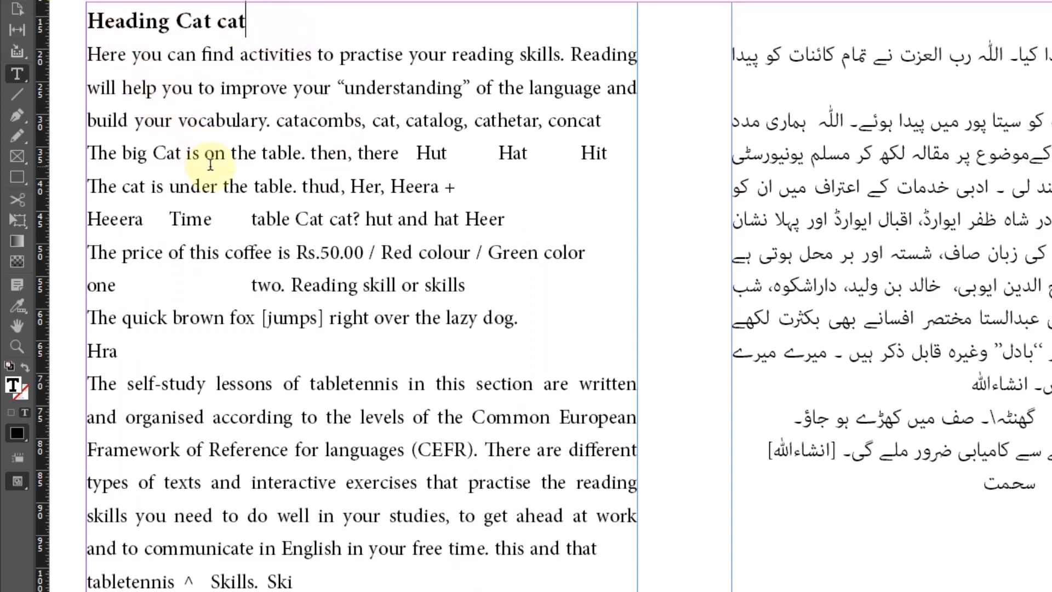
key("ctrl+alt+i")
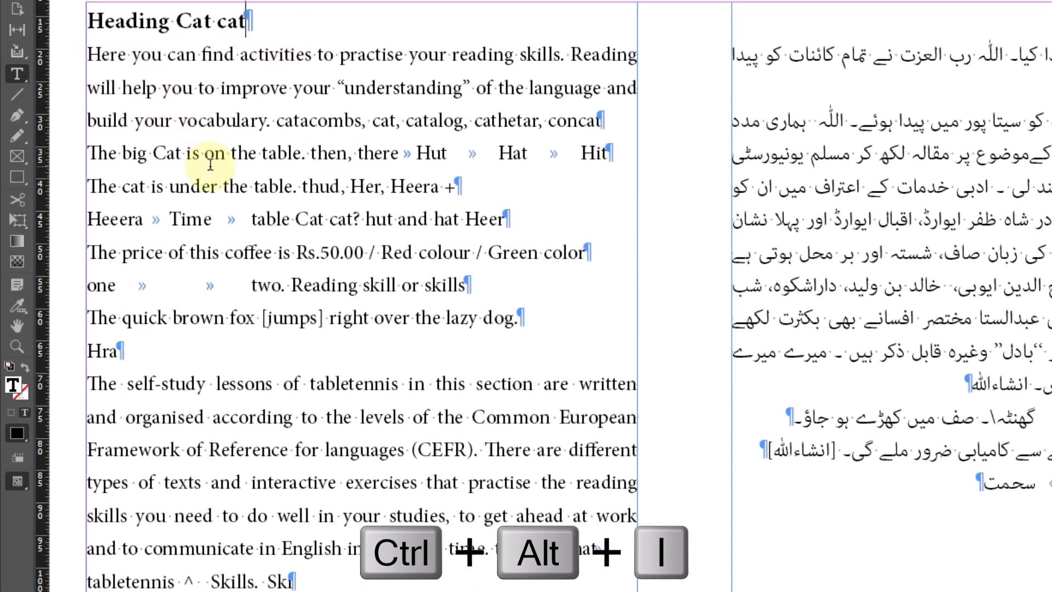
key("Escape")
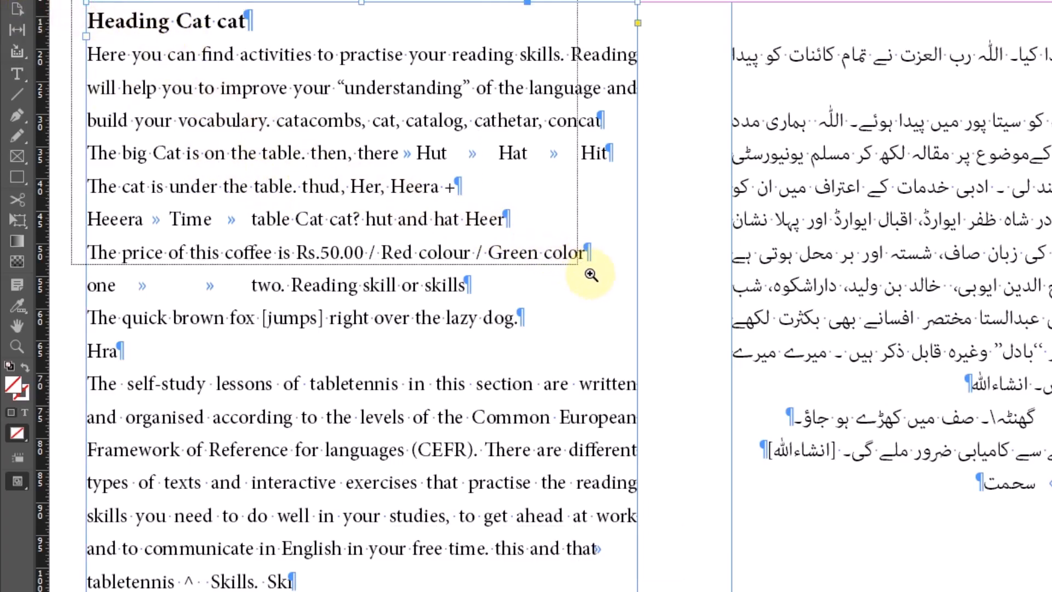
key("ctrl+equal")
scroll(794, 388, "right", 5)
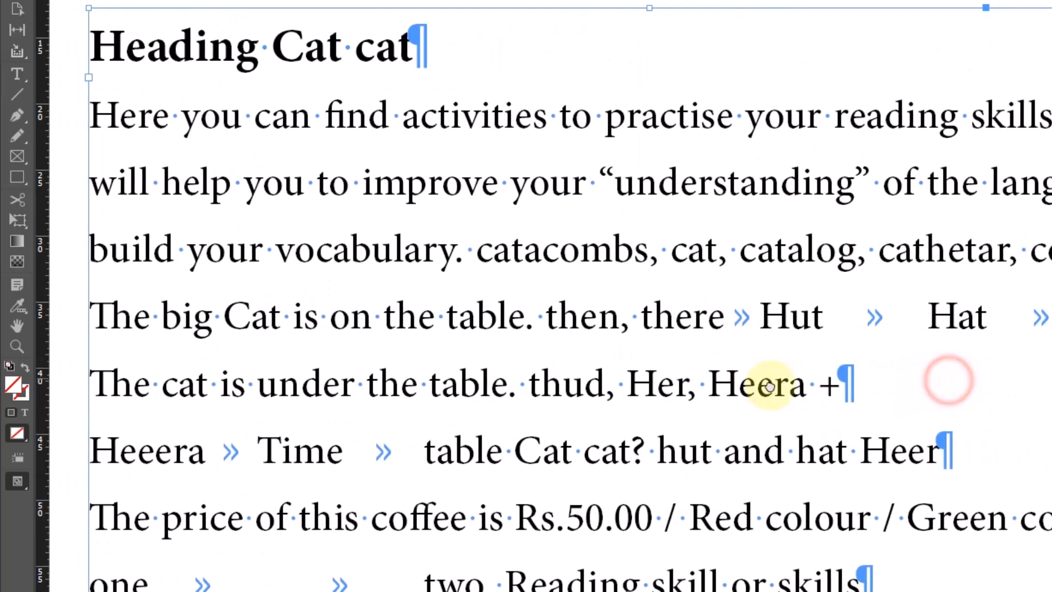
Step: Repeat the GREP search for "." from after "Cat" in the heading, stepping past the paragraph mark to the next paragraph
key("ctrl+f")
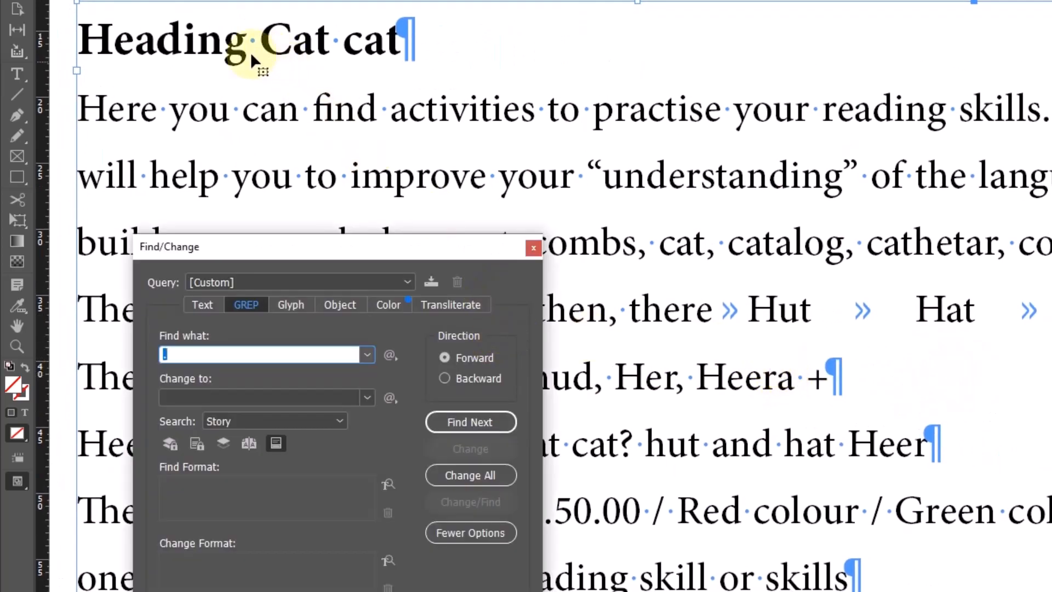
left_click(17, 73)
left_click(330, 40)
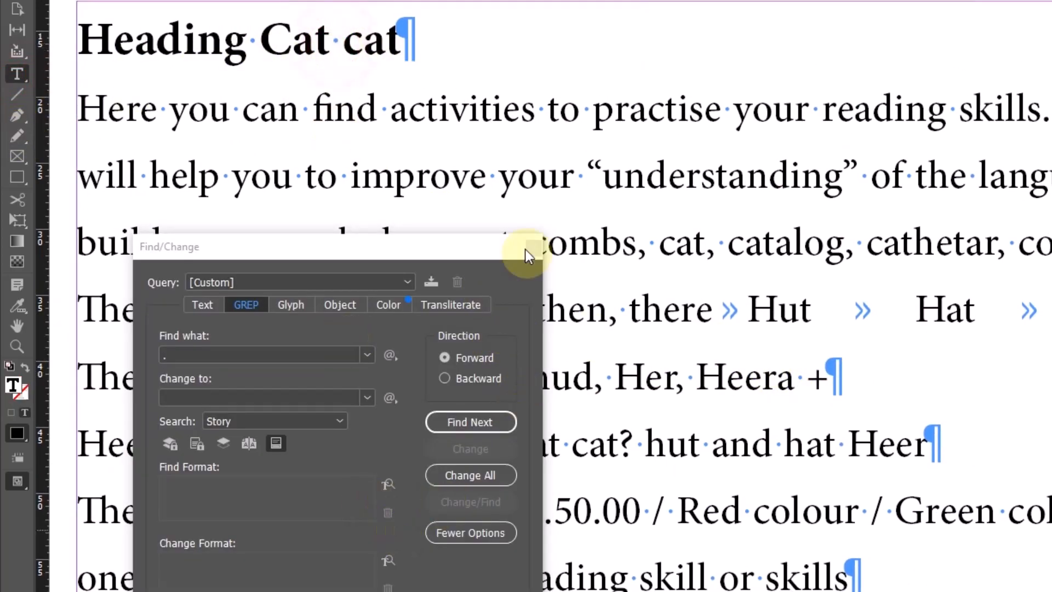
left_click(469, 422)
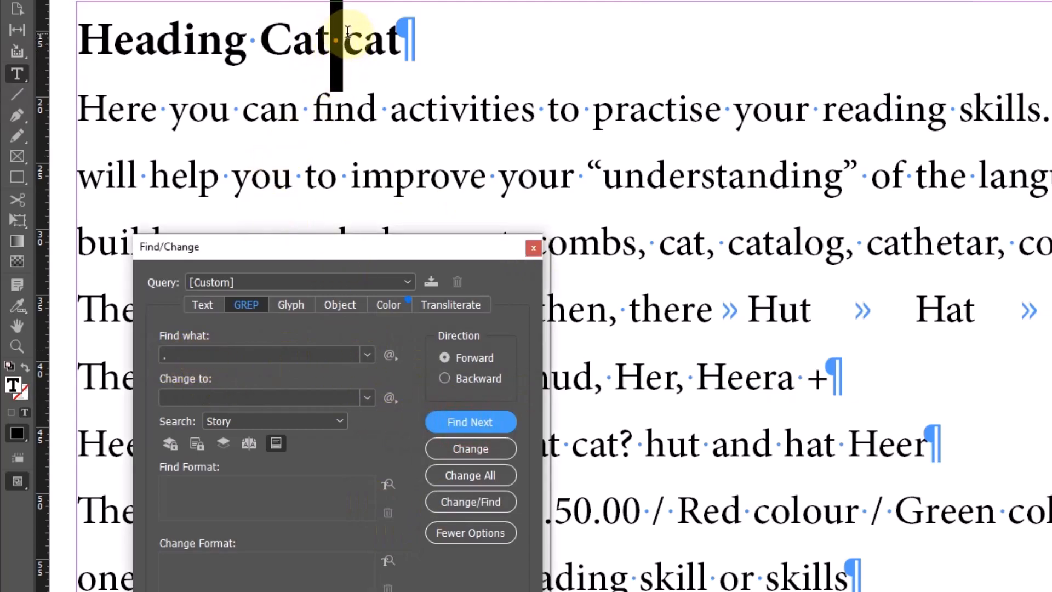
left_click(469, 425)
left_click(469, 426)
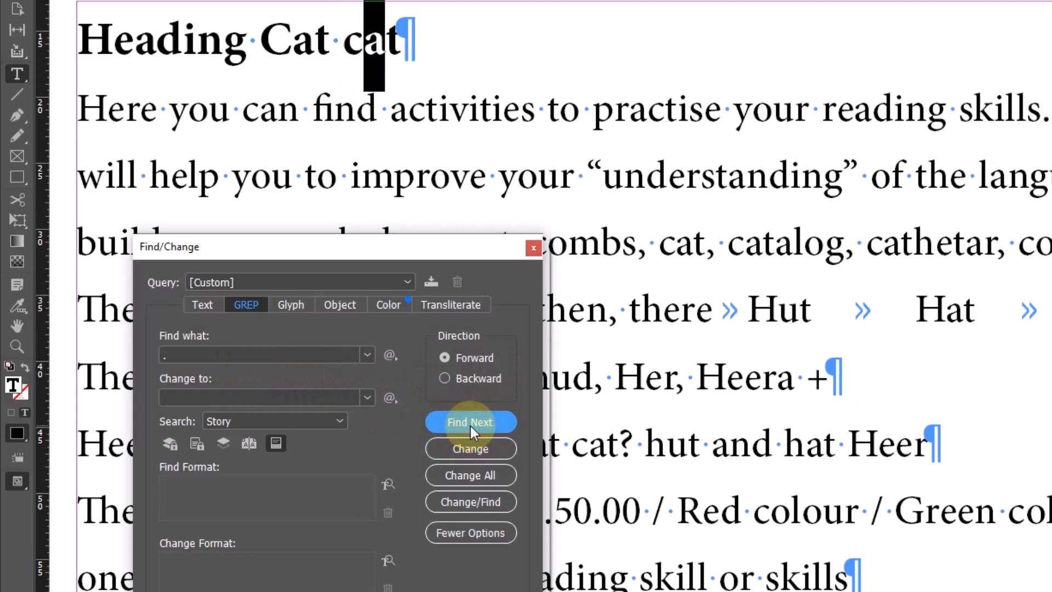
left_click(470, 425)
left_click(472, 420)
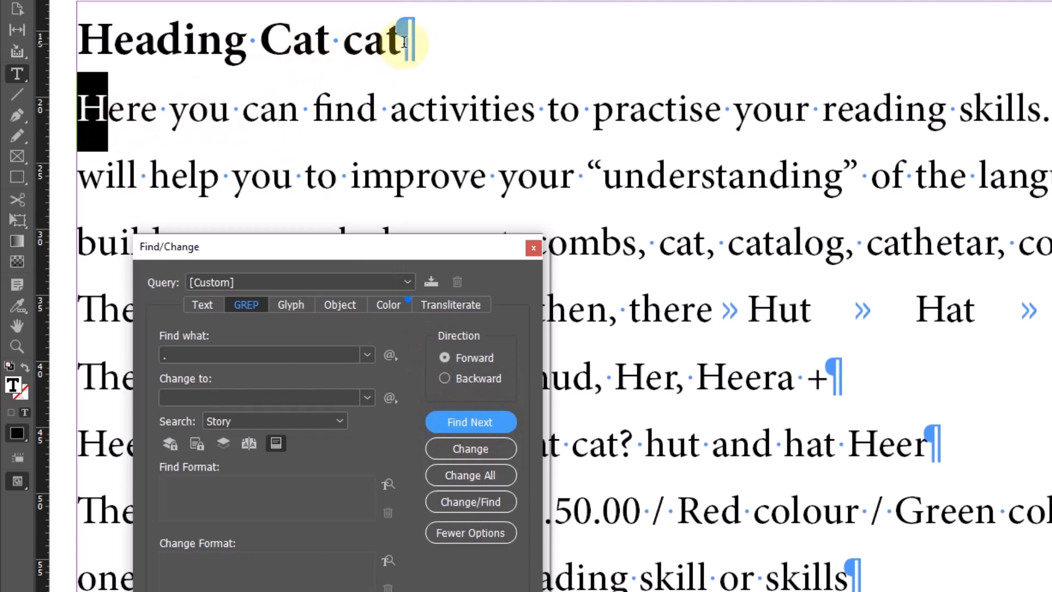
Step: Highlight the paragraph mark ending the heading and the first letter of the next paragraph, comparing them with the "." search pattern
left_click_drag(404, 43, 432, 44)
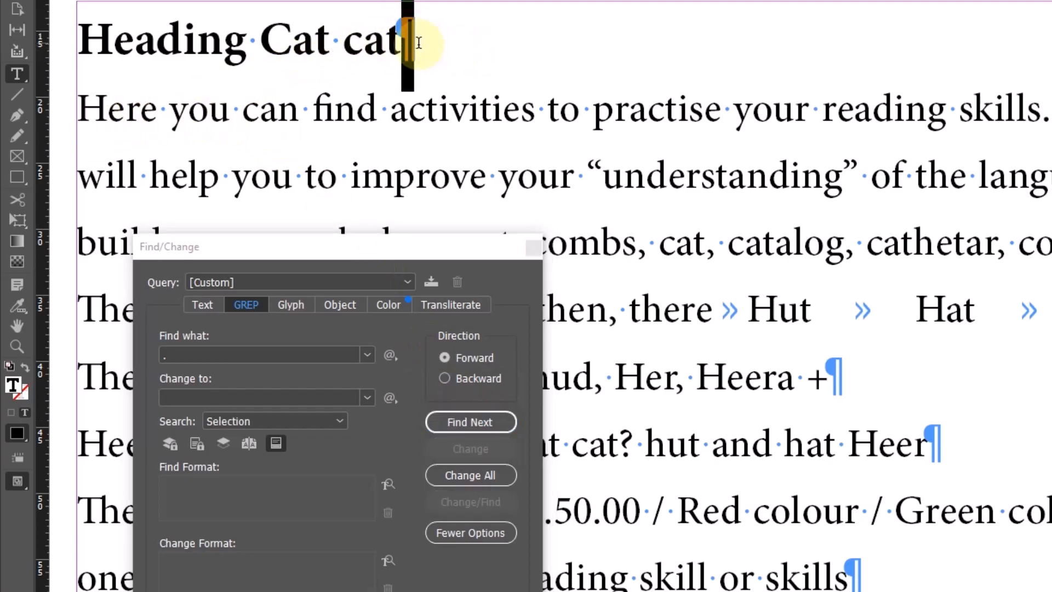
left_click_drag(108, 104, 77, 107)
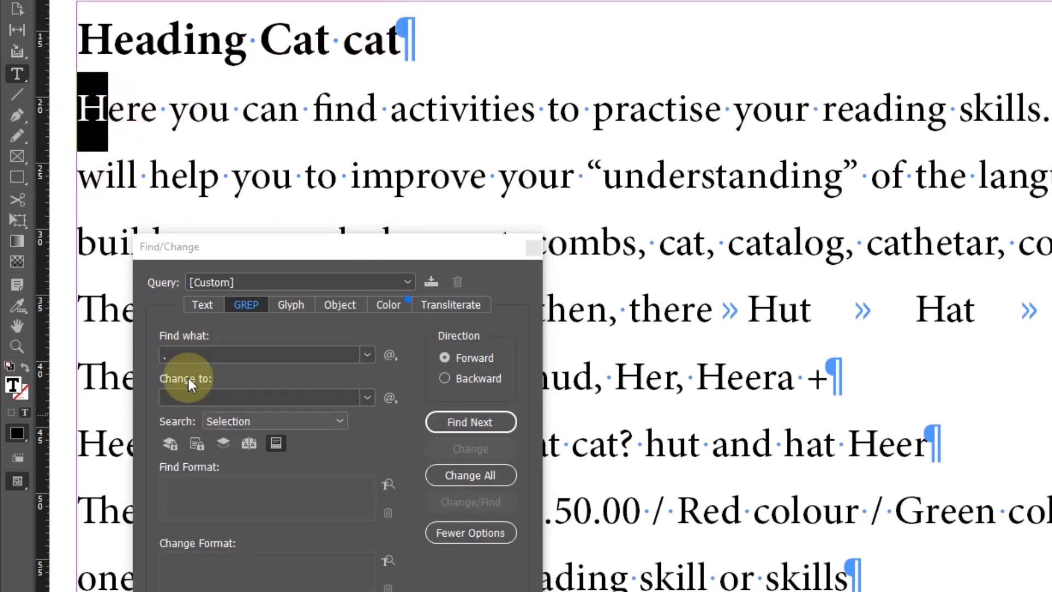
left_click(180, 353)
left_click_drag(403, 41, 421, 44)
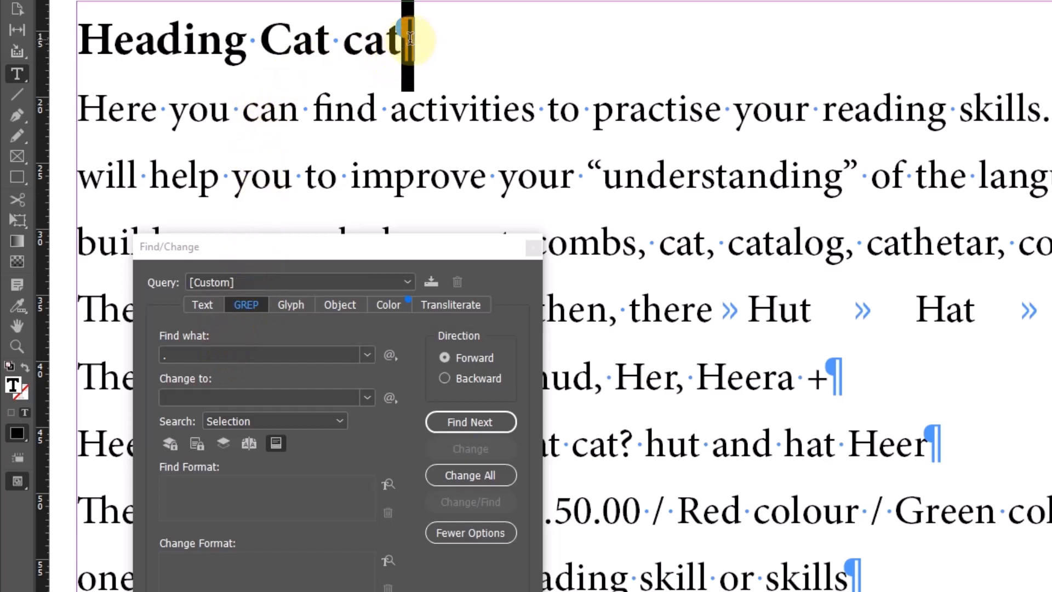
left_click(427, 41)
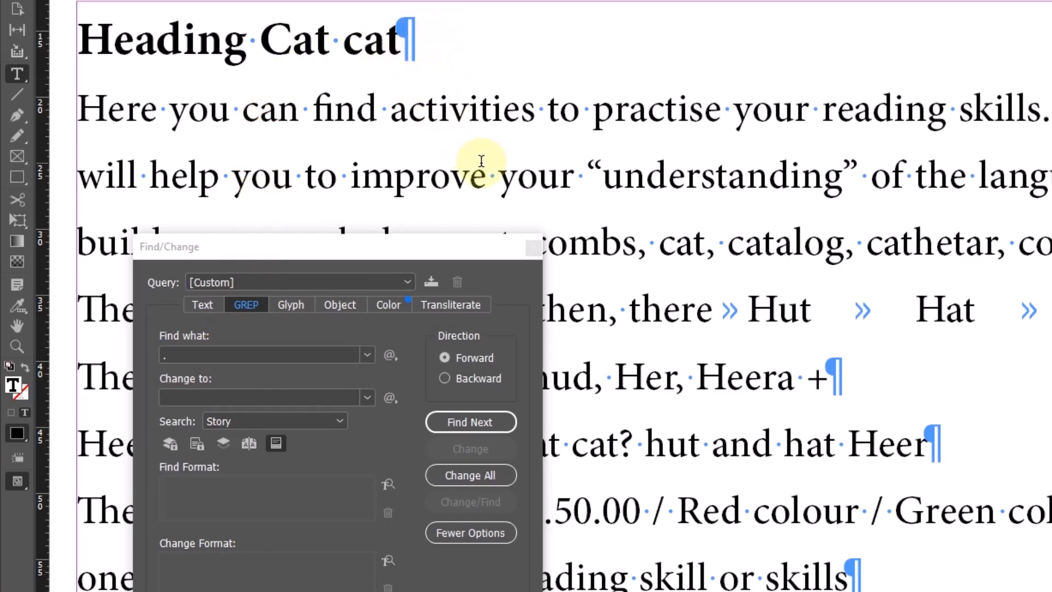
left_click(212, 356)
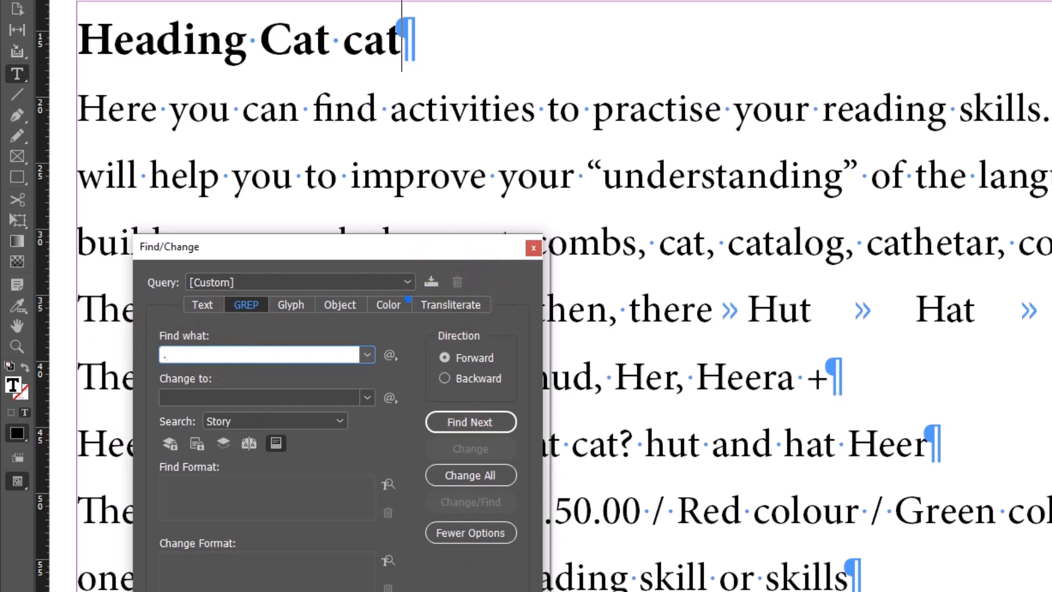
Step: Close Find/Change, place the text cursor in the Urdu story's heading area and reopen the GREP search for "."
key("Escape")
key("Escape")
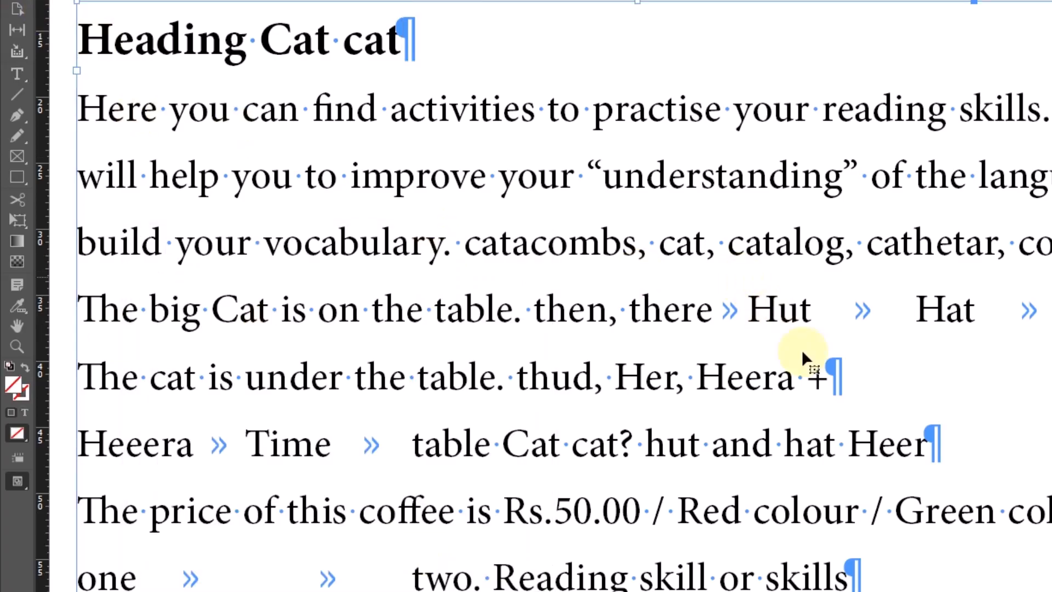
left_click(693, 291, "ctrl+alt")
left_click_drag(756, 314, 651, 268)
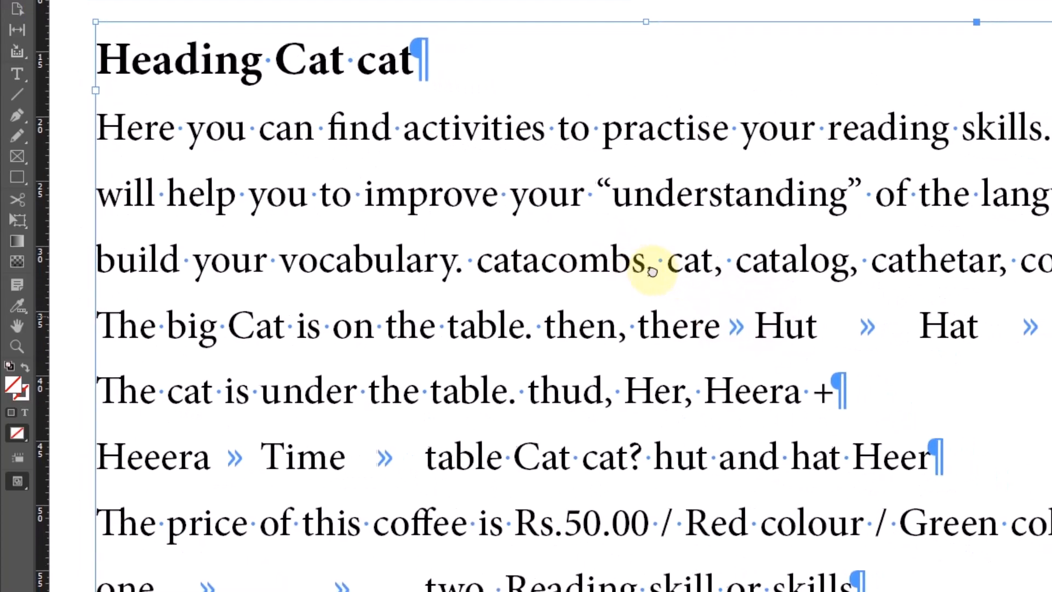
left_click(560, 234, "ctrl+alt")
left_click_drag(777, 319, 449, 163)
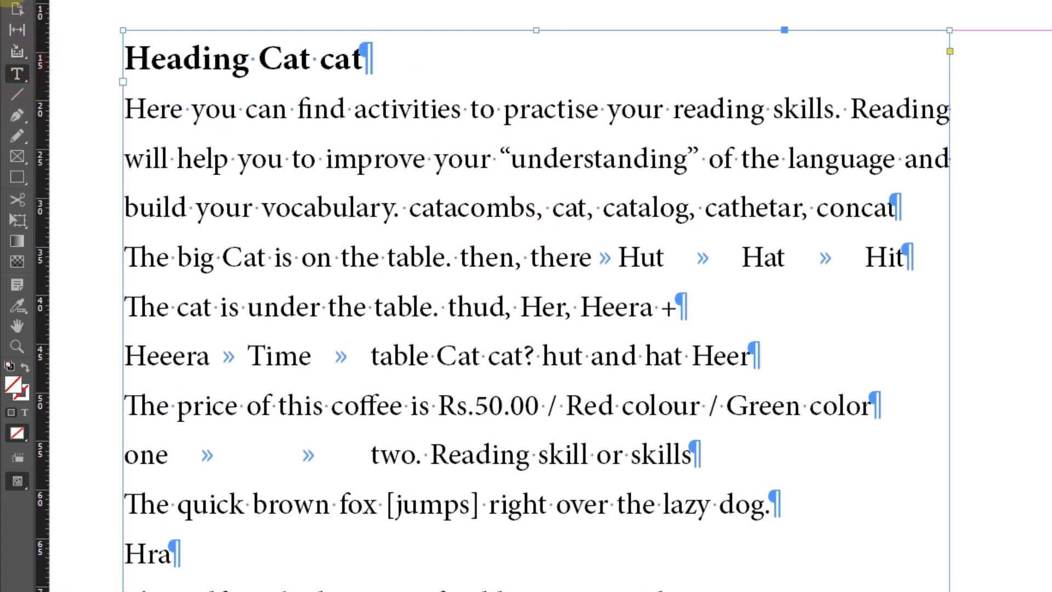
left_click_drag(1049, 154, 272, 142)
left_click(28, 75)
left_click(1005, 92)
key("ctrl+f")
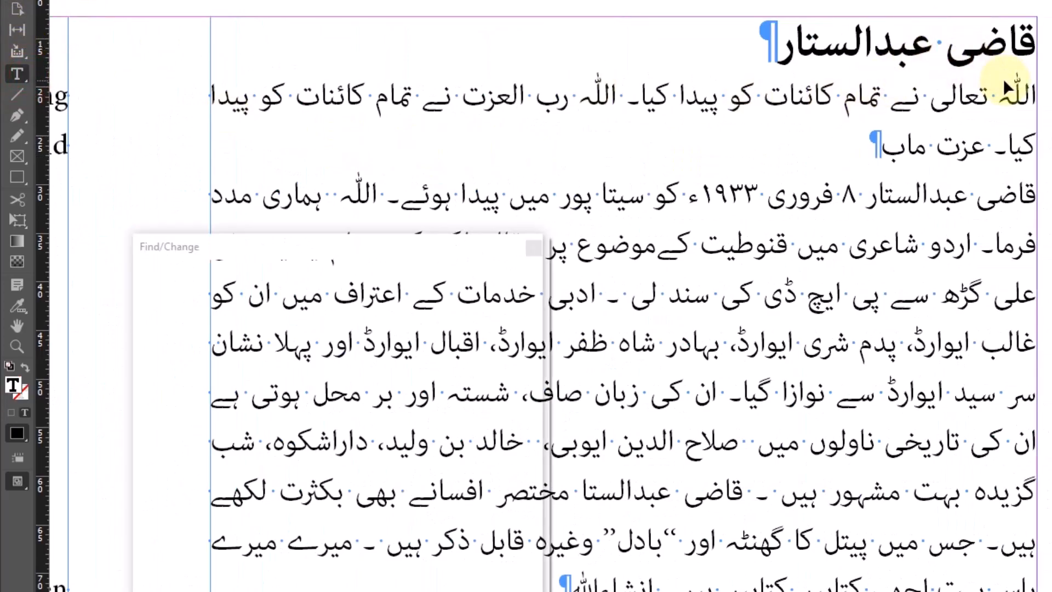
left_click(186, 360)
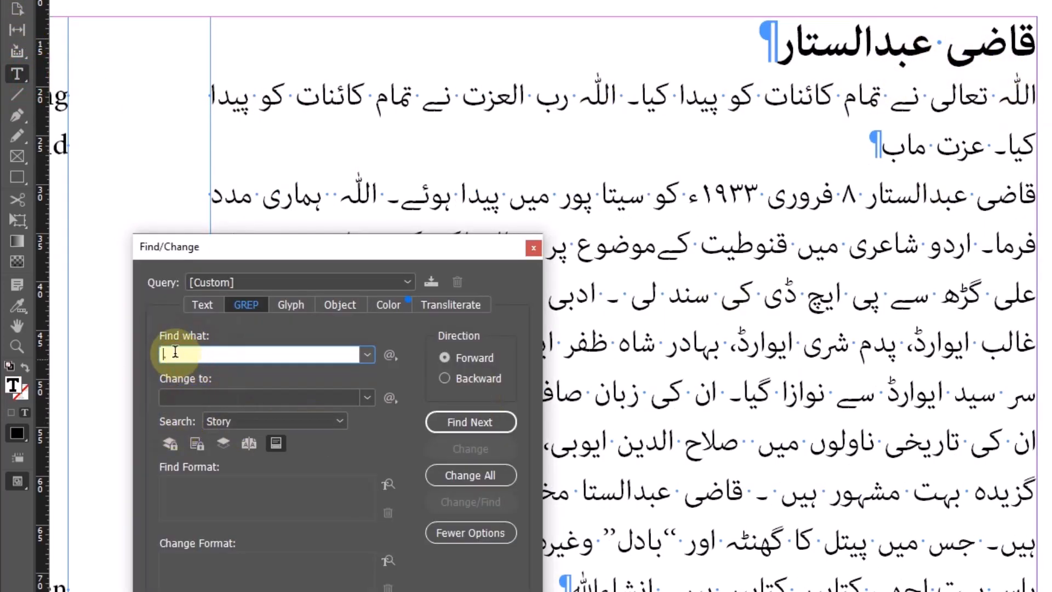
Step: Step through the matches for "." one by one across the Urdu heading and into its first paragraph
left_click(490, 424)
left_click(489, 424)
left_click(490, 425)
left_click(491, 426)
left_click(490, 426)
left_click(489, 426)
left_click(489, 426)
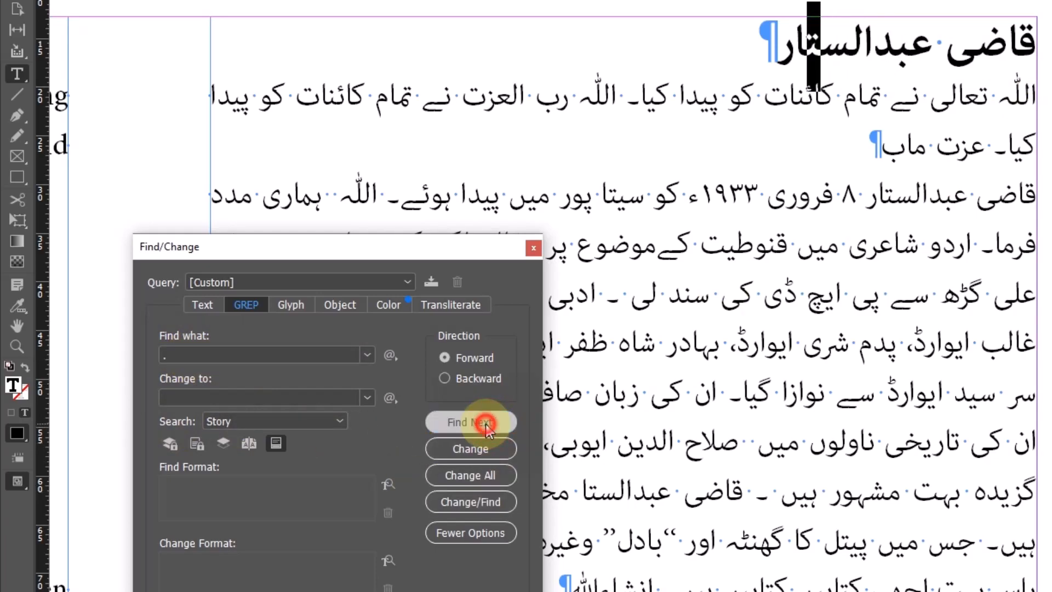
left_click(488, 427)
left_click(488, 427)
left_click(488, 427)
left_click(488, 428)
left_click(488, 428)
left_click(489, 428)
left_click(486, 425)
left_click(486, 426)
left_click(487, 426)
left_click(487, 427)
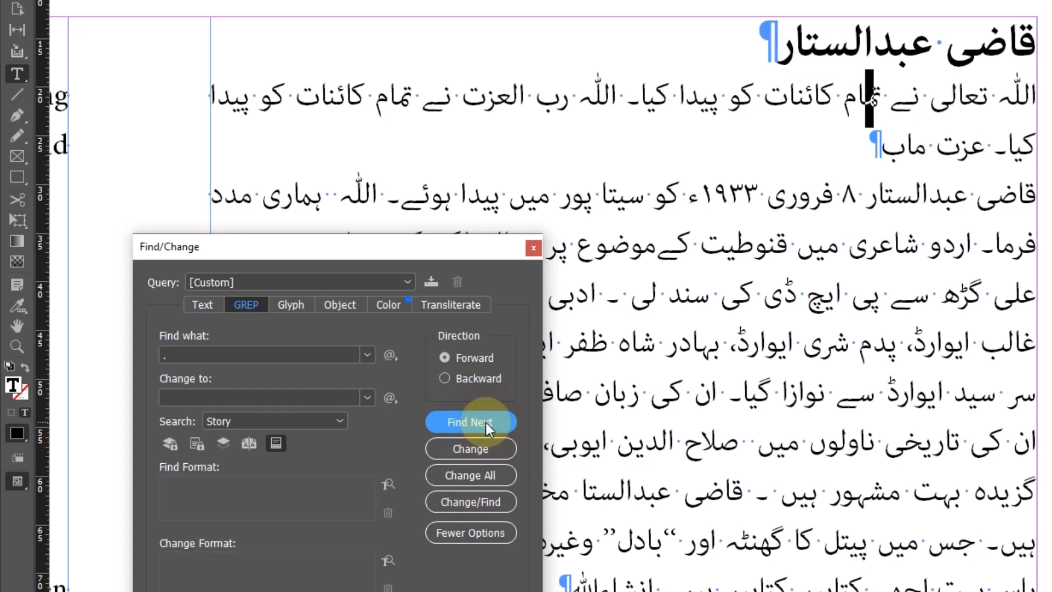
Step: Close Find/Change and highlight the first letter of "کائنات" in the first Urdu paragraph as an example of a single-character match
left_click(189, 355)
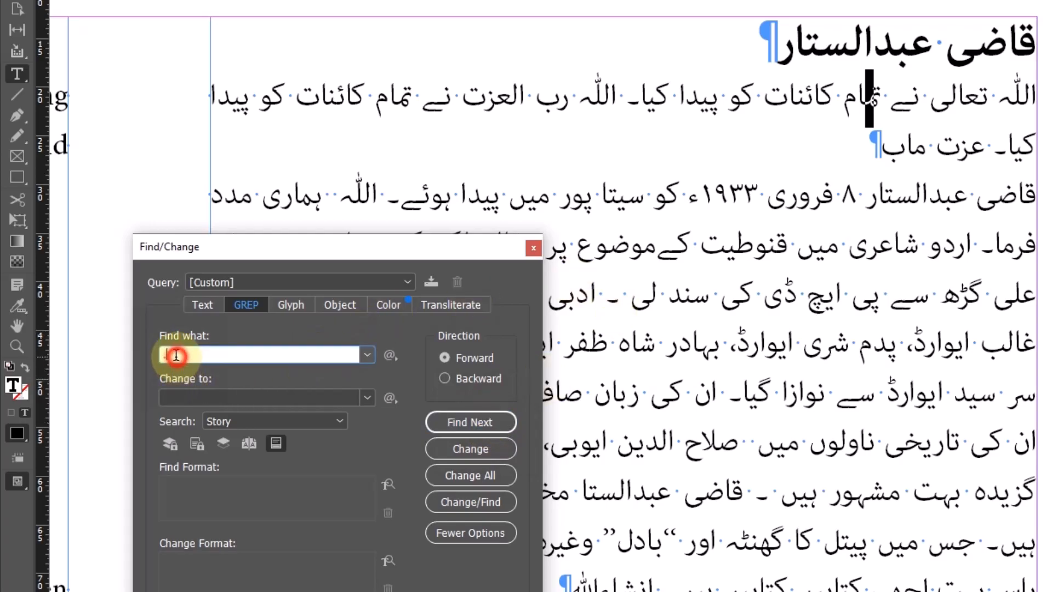
left_click(487, 589)
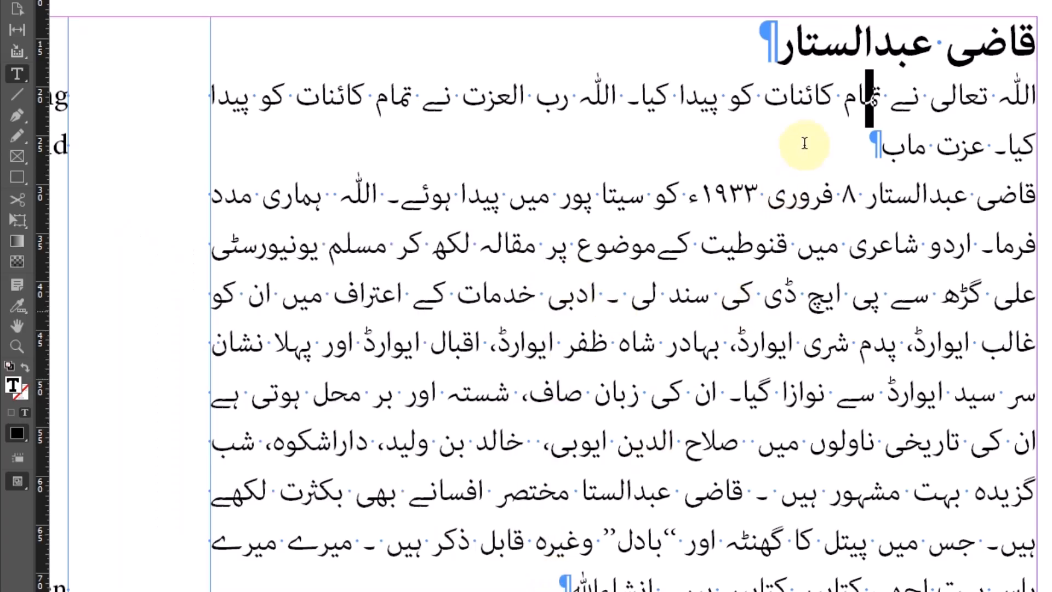
left_click_drag(835, 101, 821, 102)
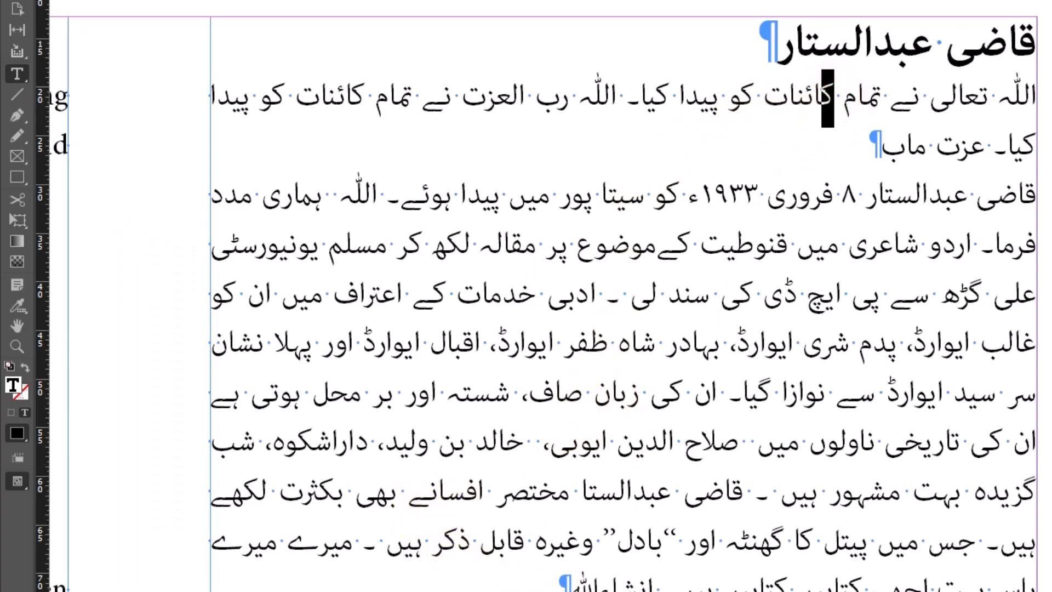
left_click(829, 113)
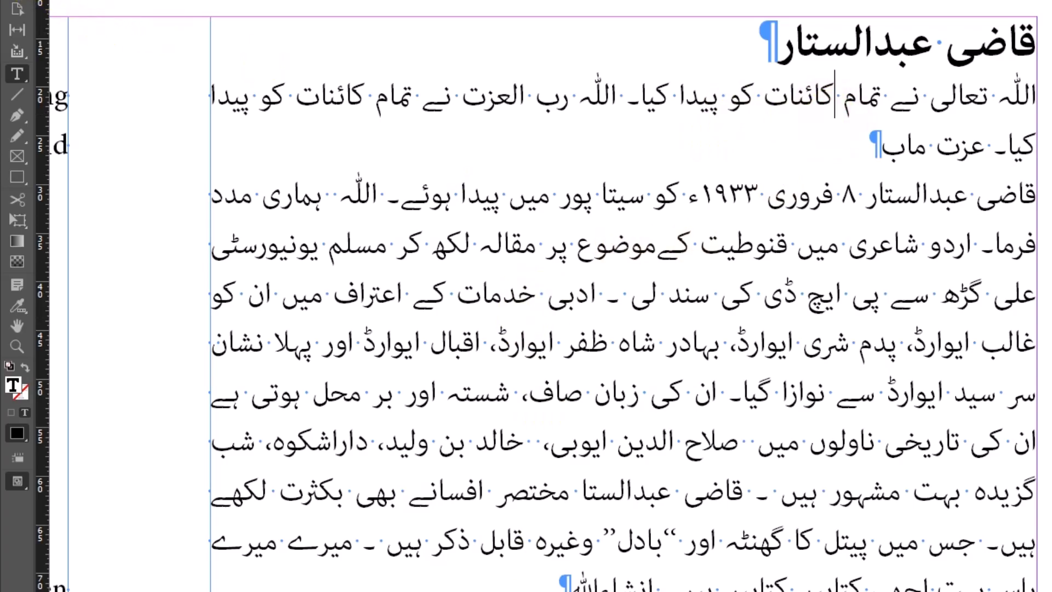
Step: Return to the English story and highlight the words "Hut", "Hat" and "Hit" at the end of their line
key("Escape")
left_click_drag(427, 224, 862, 199)
left_click_drag(301, 175, 740, 185)
left_click_drag(551, 176, 493, 174)
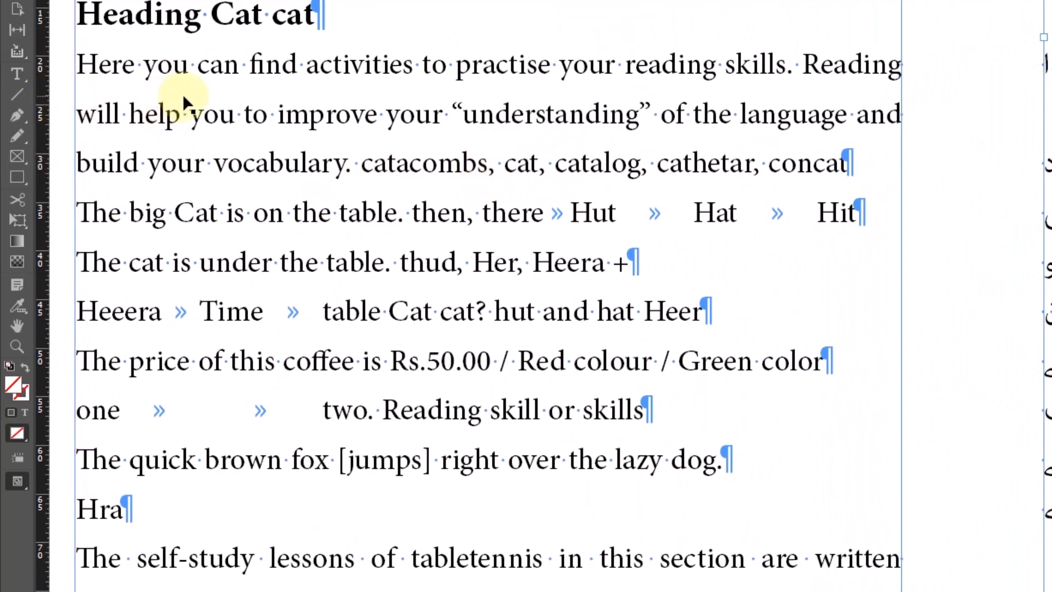
left_click(19, 70)
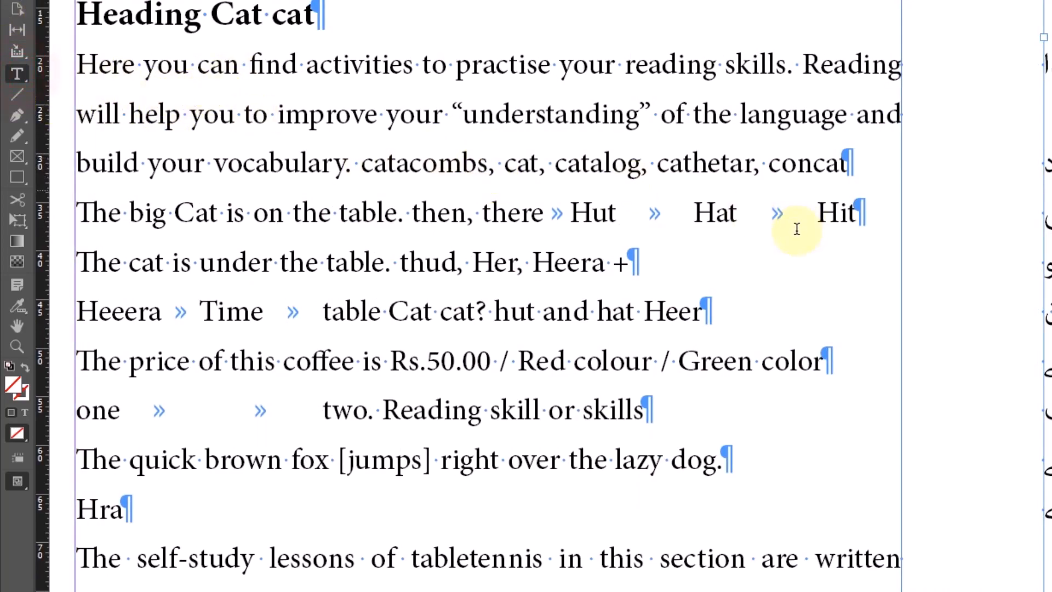
left_click_drag(570, 213, 866, 210)
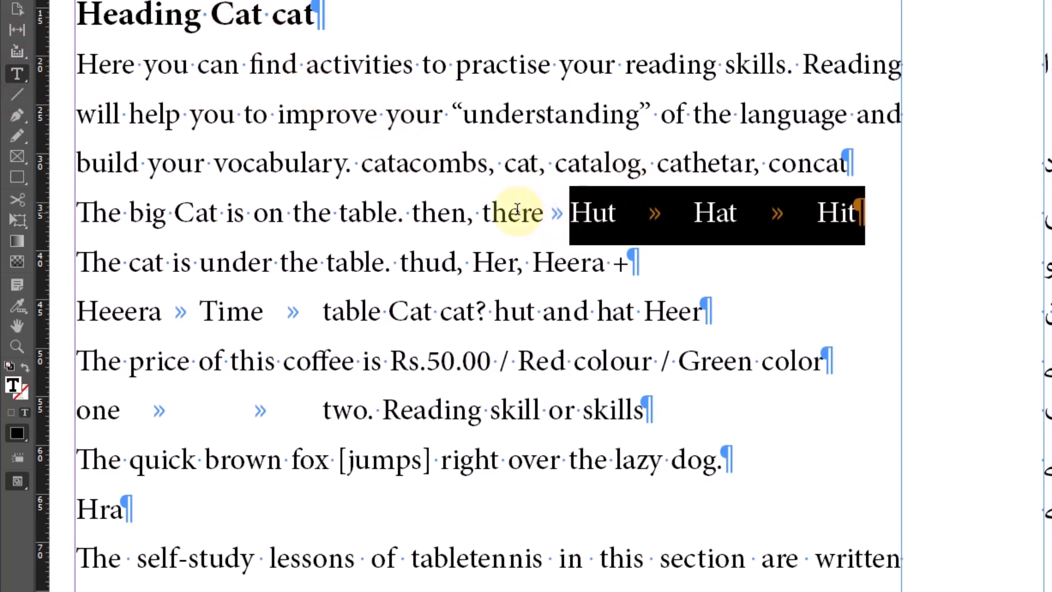
Step: Reopen the GREP search from the English heading, enter "Hut" as the search text and replace its middle letter to form "H.t"
left_click(241, 18)
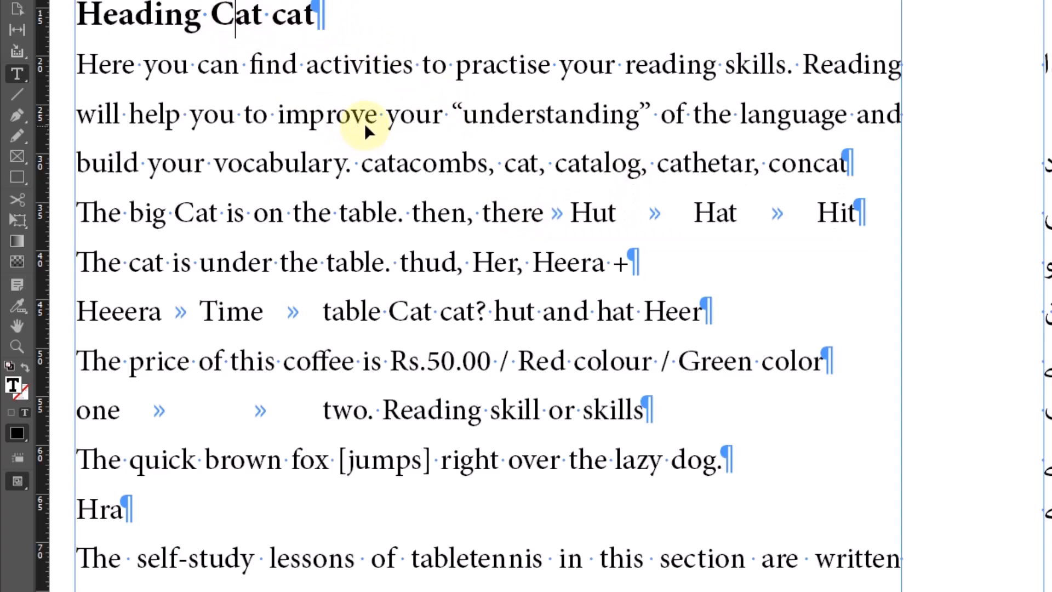
key("ctrl+f")
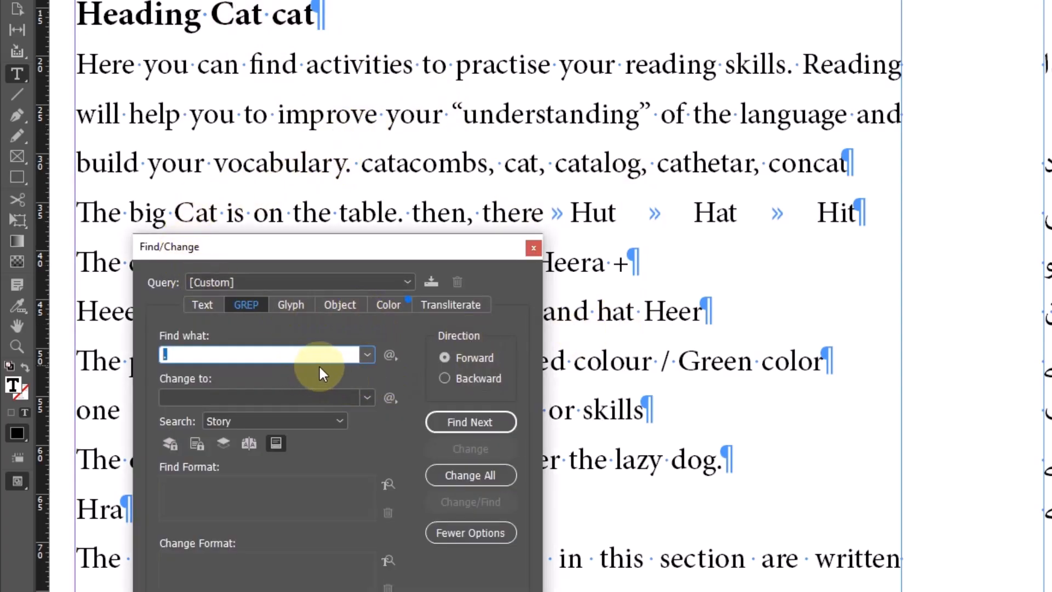
type("Hut")
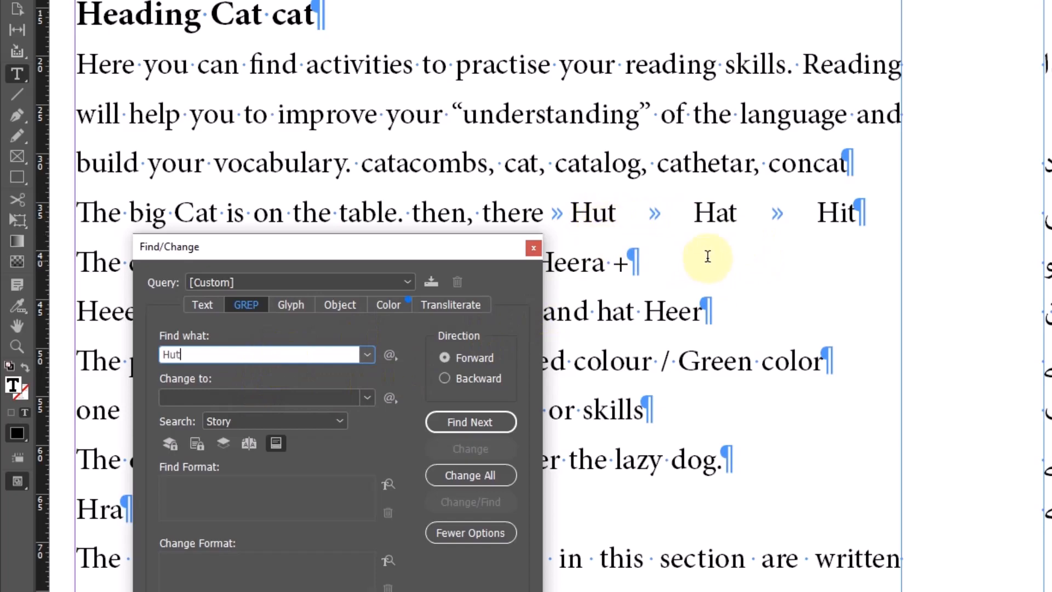
left_click(321, 350)
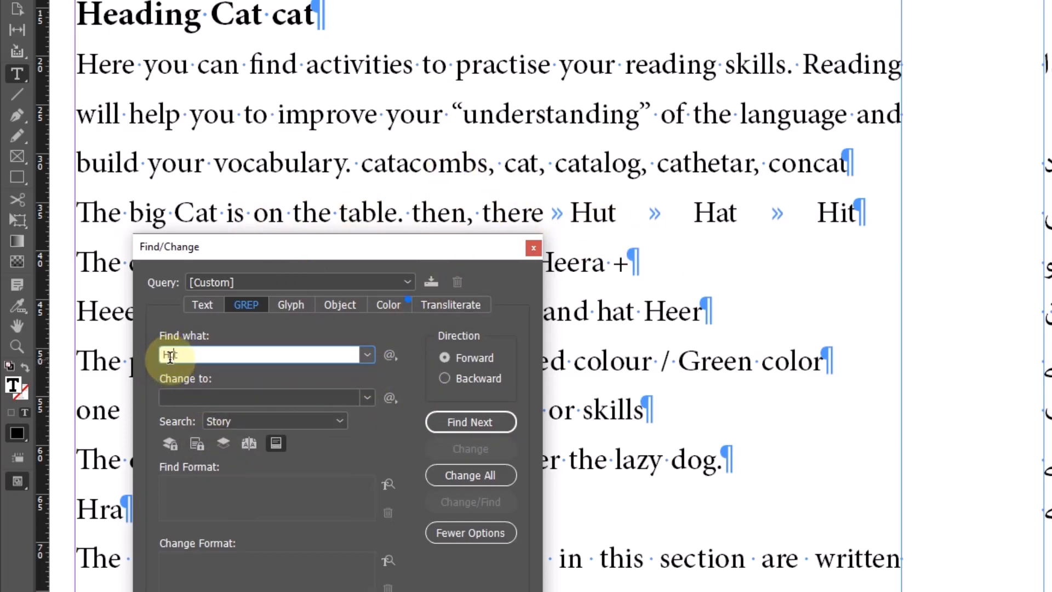
Step: Step through the matches for "H.t" from inside "catalog" to the end of the story, repositioning Find/Change away from the text
left_click(590, 163)
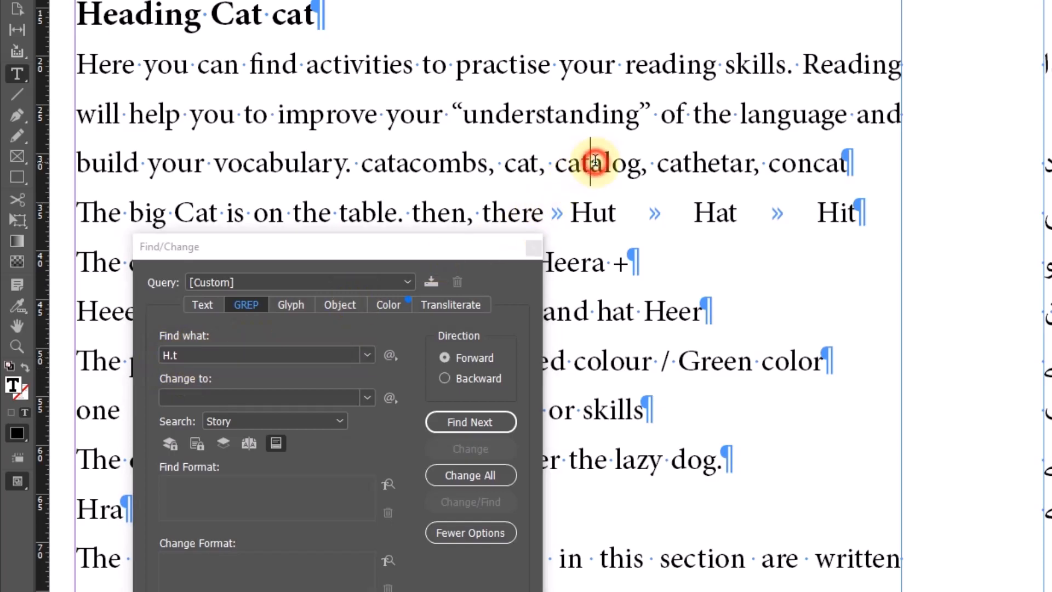
left_click(482, 422)
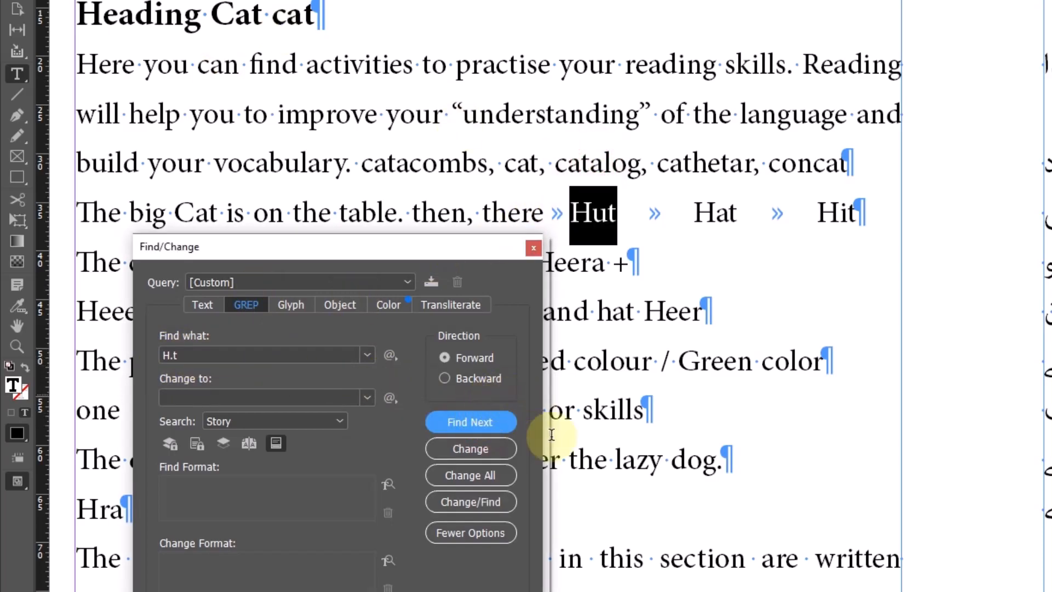
left_click(480, 422)
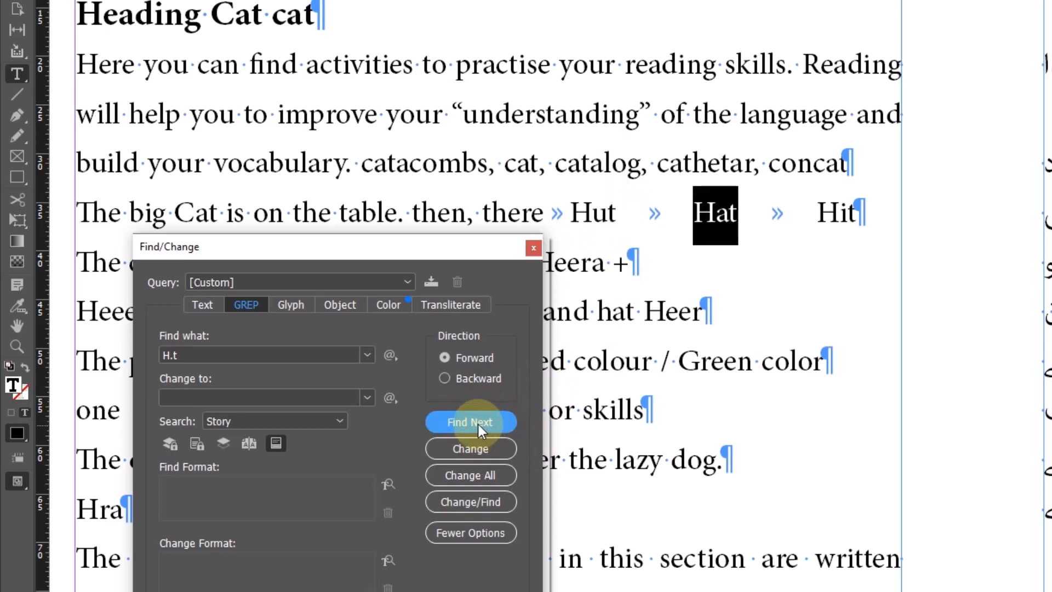
left_click(478, 422)
left_click_drag(367, 242, 287, 94)
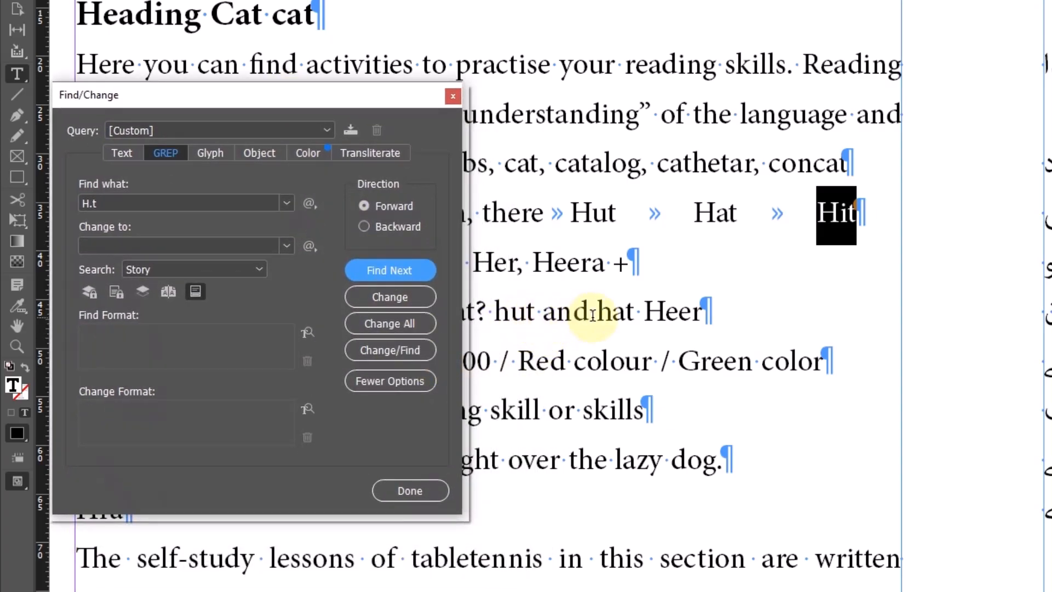
left_click(388, 272)
left_click(860, 328)
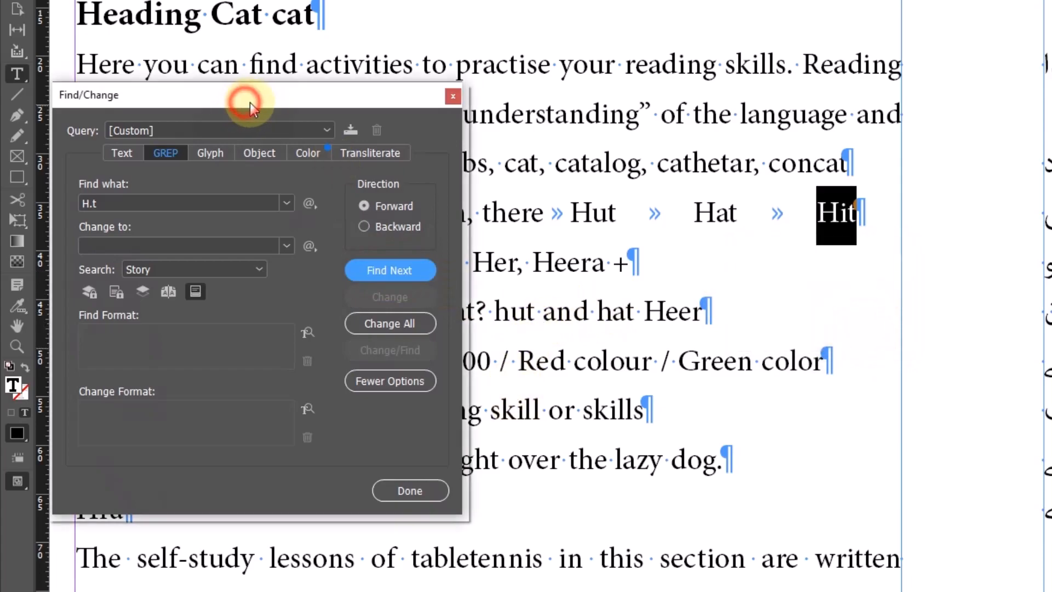
left_click_drag(250, 103, 344, 1)
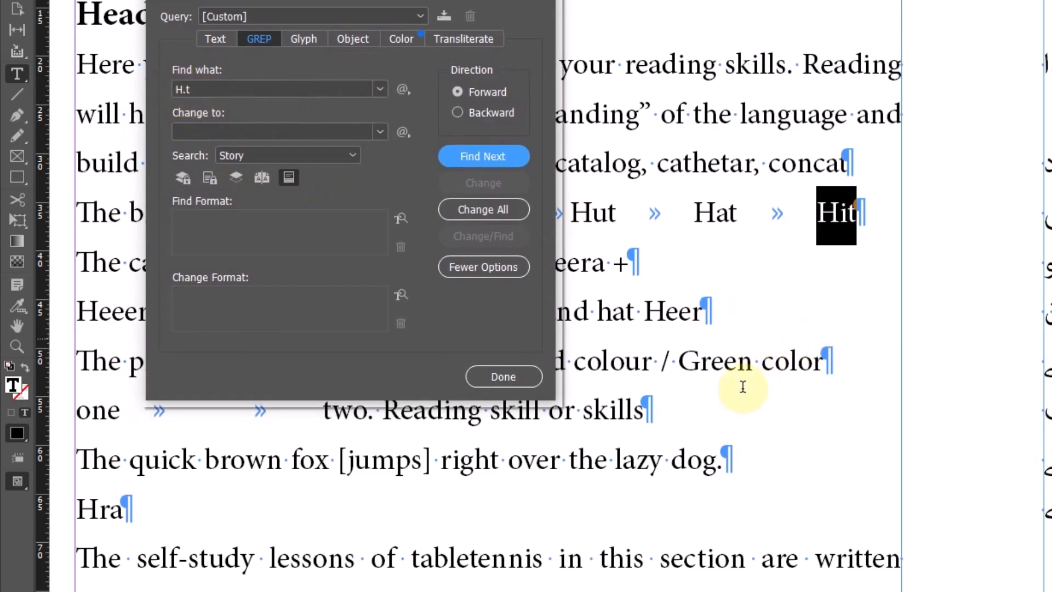
left_click_drag(471, 3, 349, 1)
Step: Clear the "H.t" pattern from the GREP search text
left_click(189, 100)
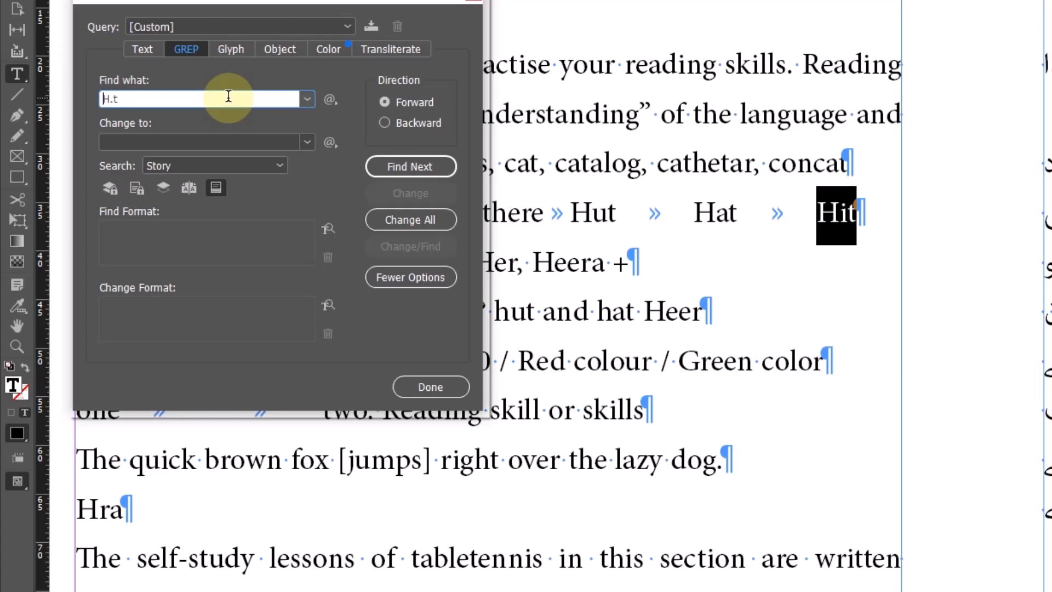
key("Delete")
key("Delete")
key("Delete")
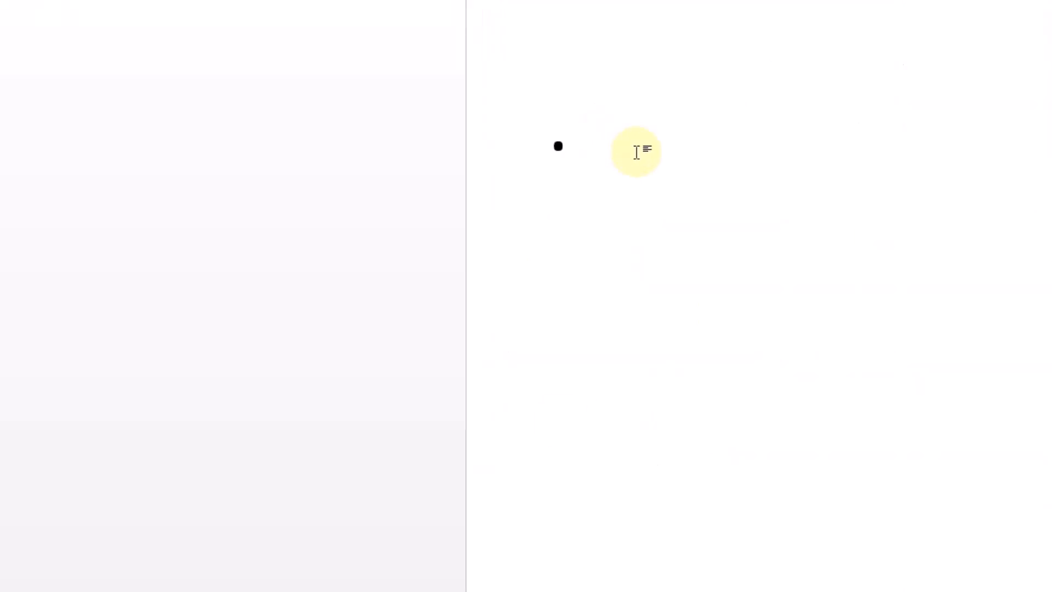
Step: Switch to Word and replace the large "." with square brackets containing "H|h"
key("BackSpace")
type("[]")
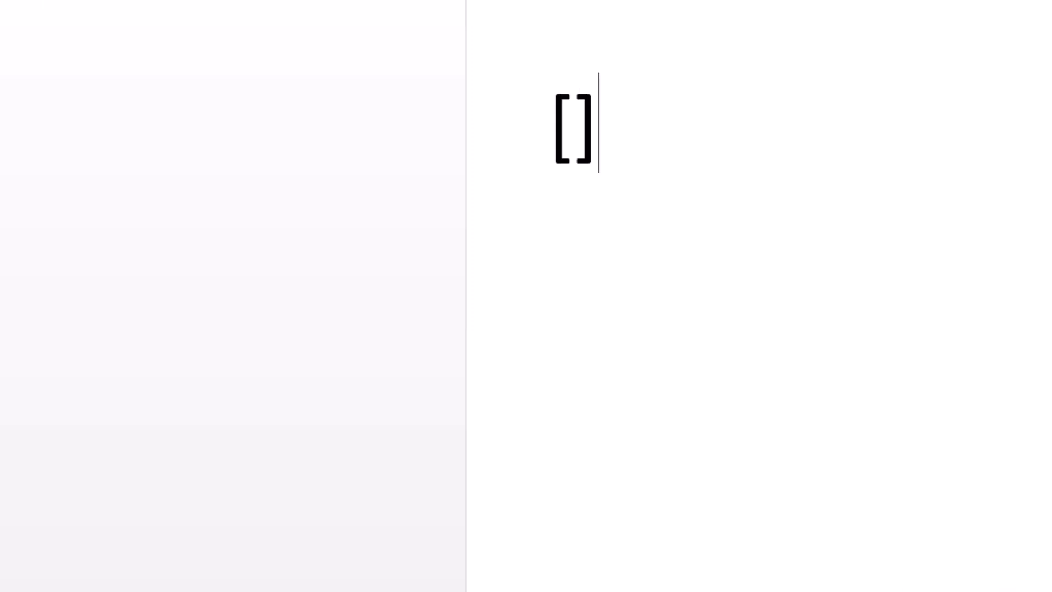
left_click(573, 123)
type("H")
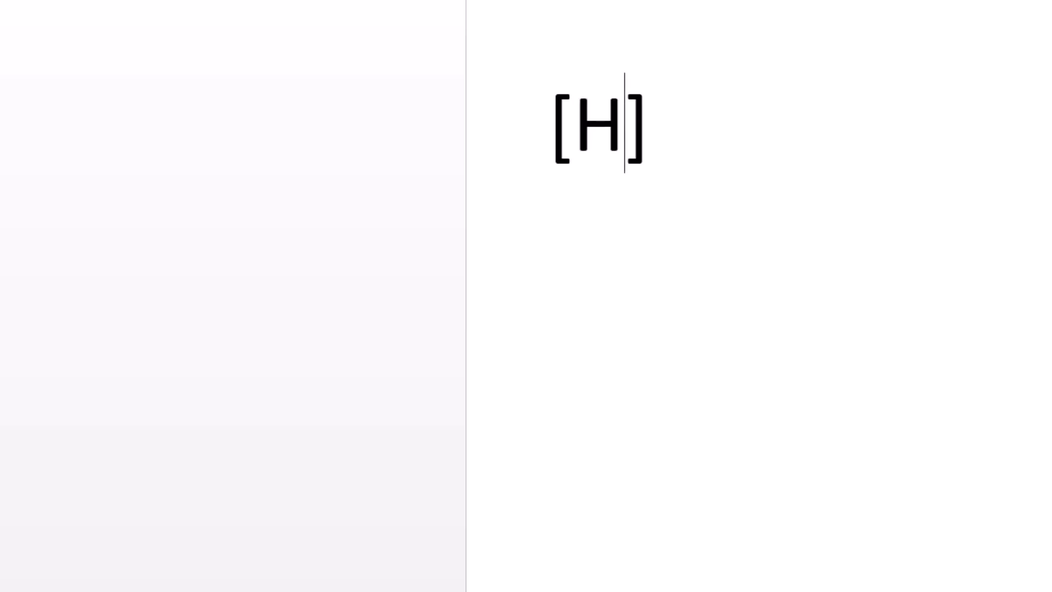
type(" | h")
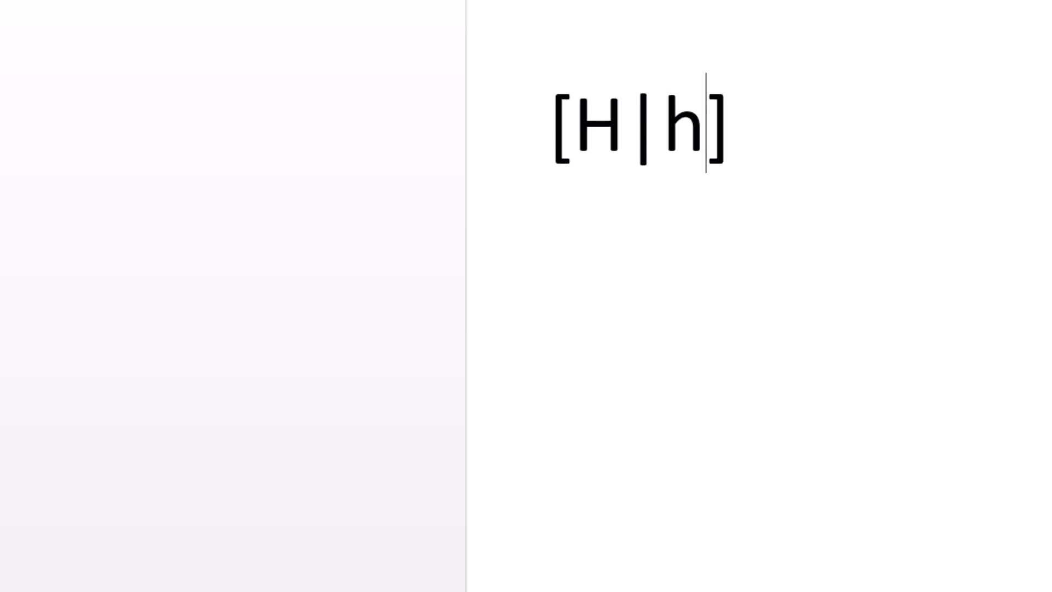
Step: Remove the vertical bar and its surrounding spacing so the brackets contain only "Hh"
left_click(662, 122)
key("BackSpace")
key("BackSpace")
key("BackSpace")
key("Left")
key("Left")
key("Right")
key("Left")
key("Right")
key("Right")
key("Right")
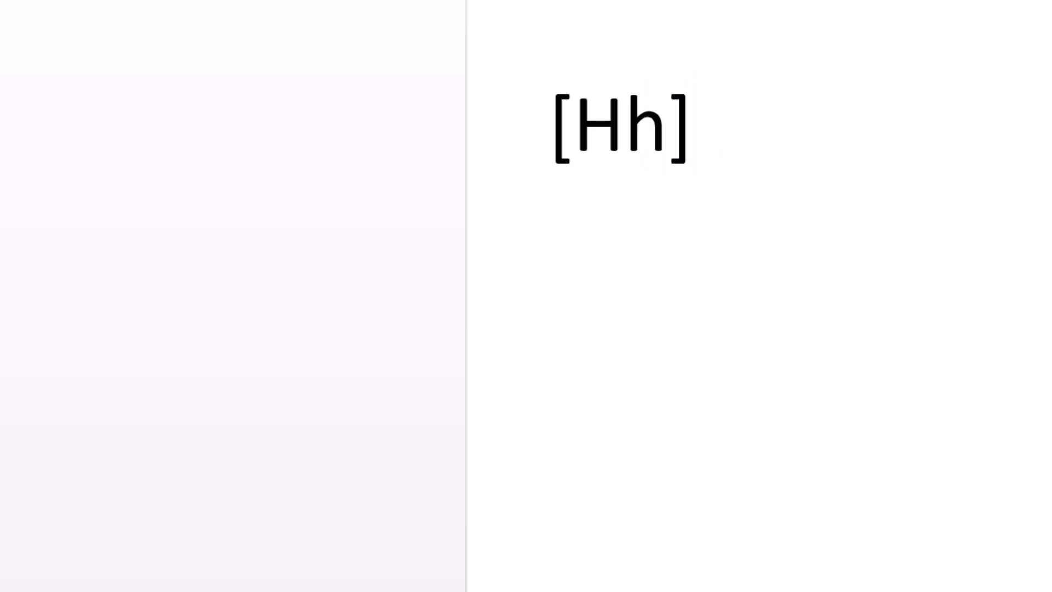
Step: Append ".t" after the brackets, and highlight the bracketed letters and the dot in turn
type(".t")
left_click_drag(657, 136, 594, 124)
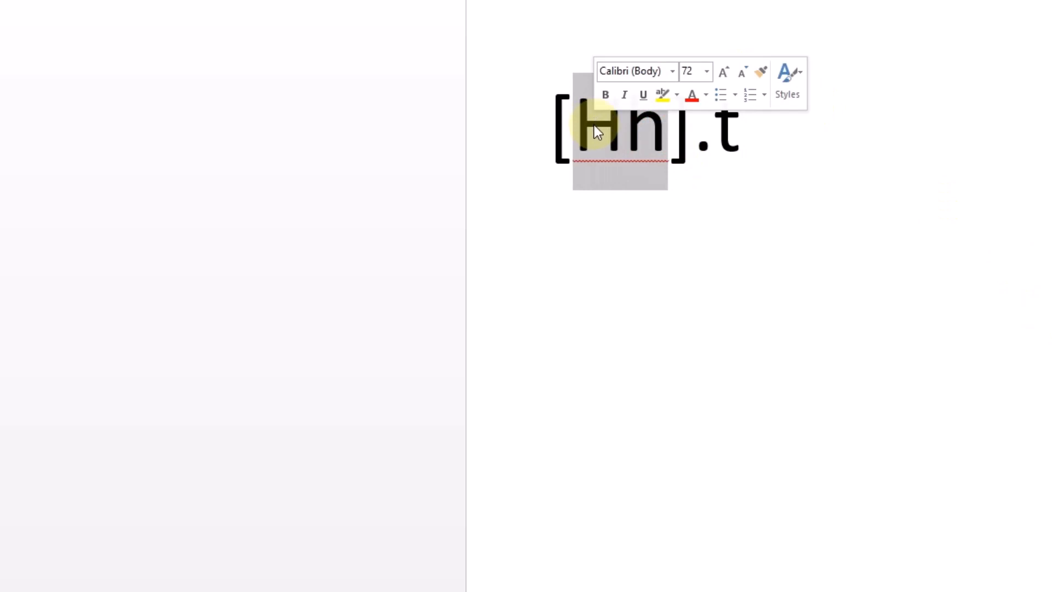
left_click_drag(711, 148, 693, 150)
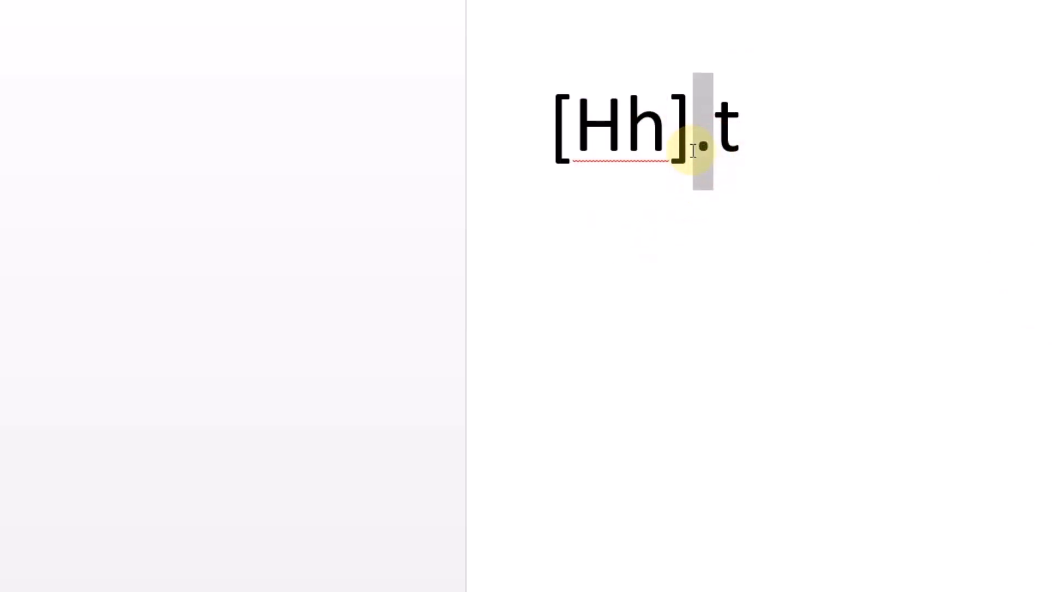
Step: Copy the complete pattern "[Hh].t" and paste it as the GREP search text in InDesign's Find/Change
left_click(747, 147)
left_click_drag(759, 140, 554, 132)
key("ctrl+c")
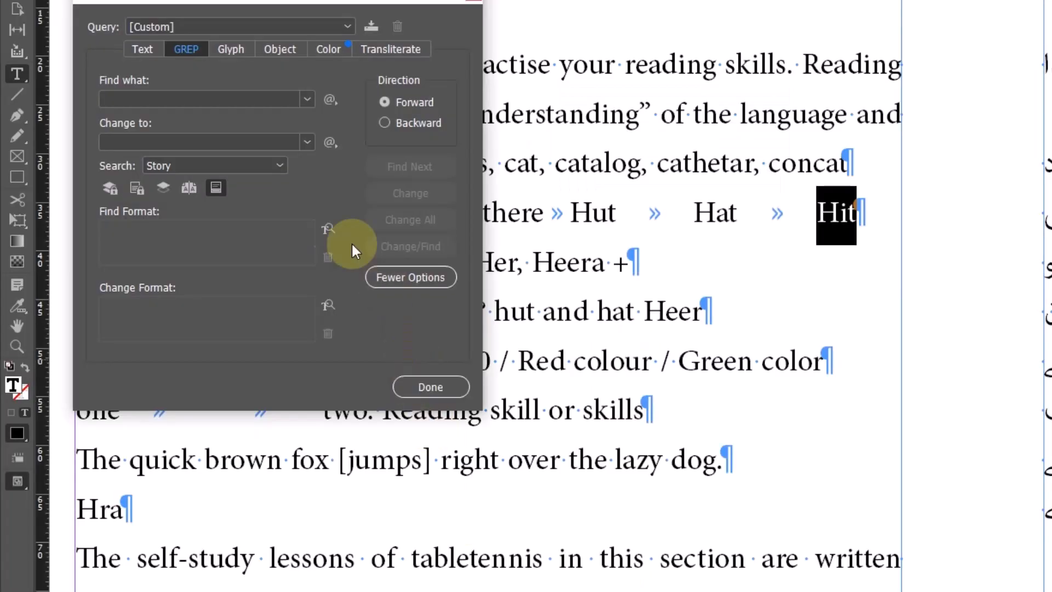
left_click(186, 99)
key("ctrl+v")
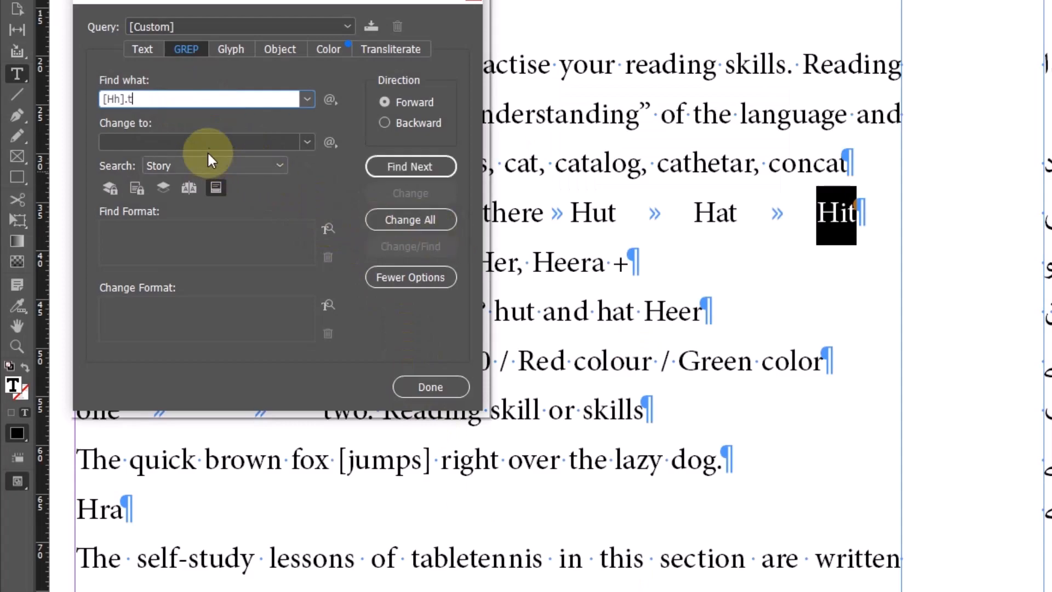
Step: Step through the matches for "[Hh].t" one by one from the first English paragraph into the self-study paragraph
left_click(650, 110)
left_click(414, 164)
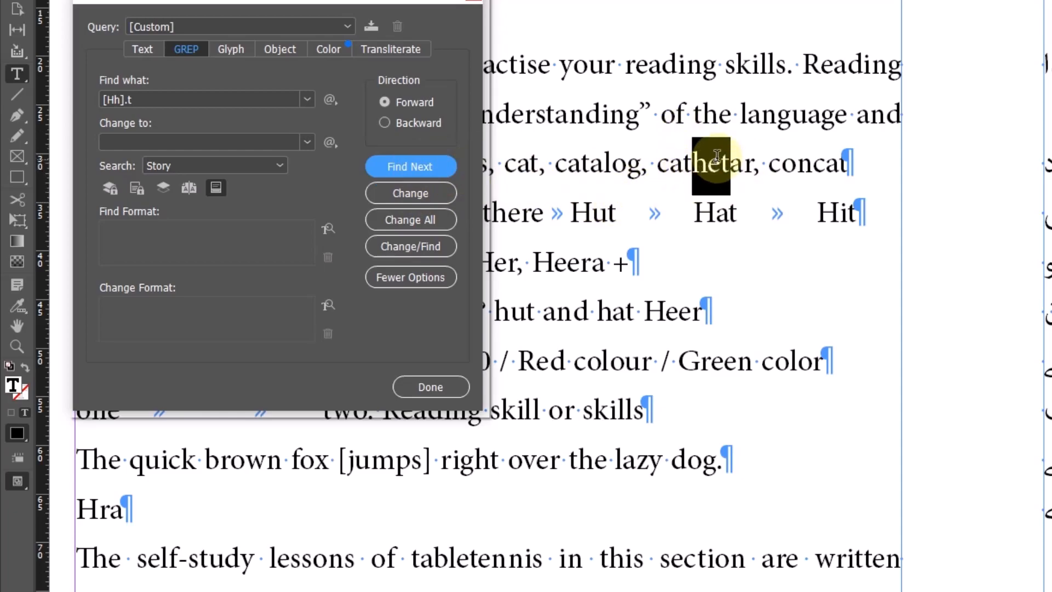
left_click(401, 164)
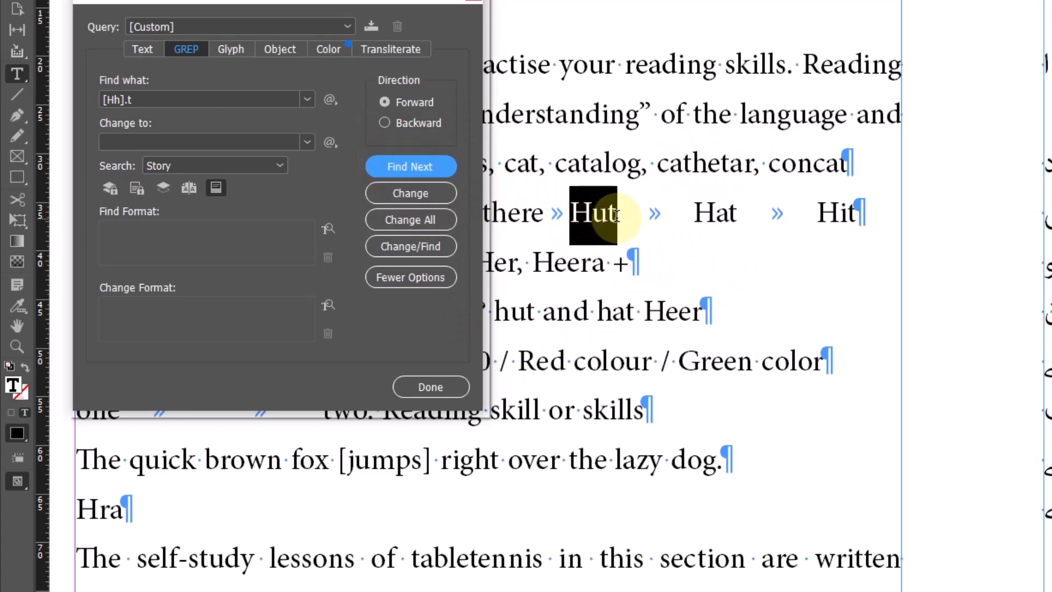
left_click(431, 165)
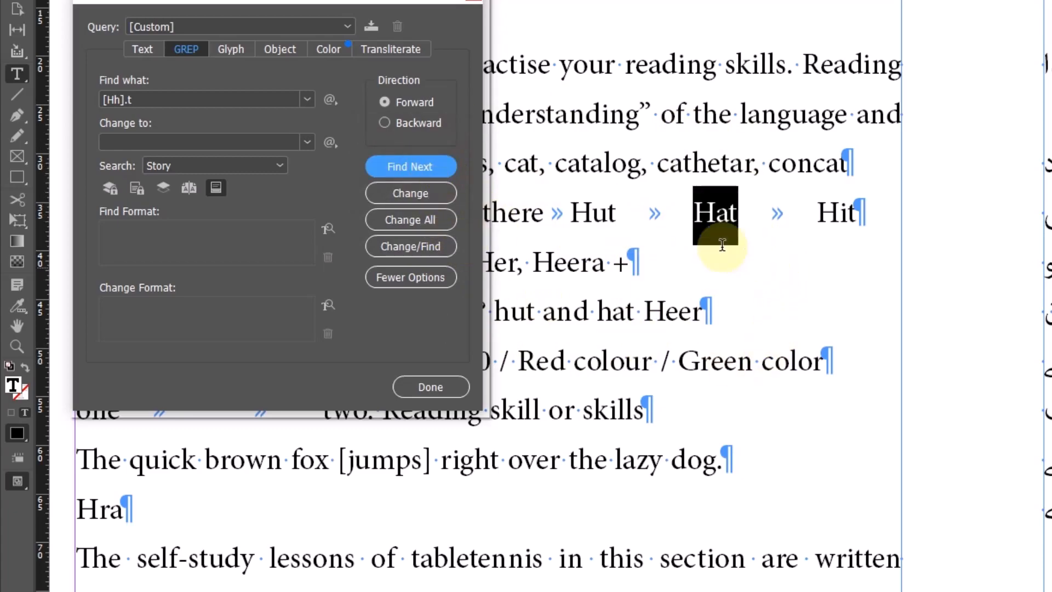
left_click(419, 166)
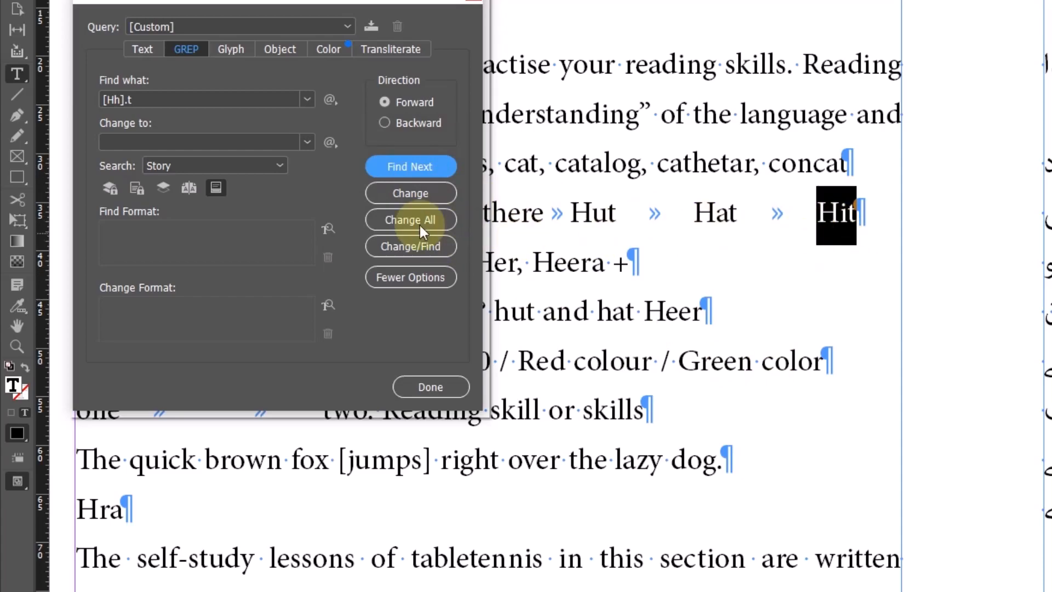
left_click(392, 169)
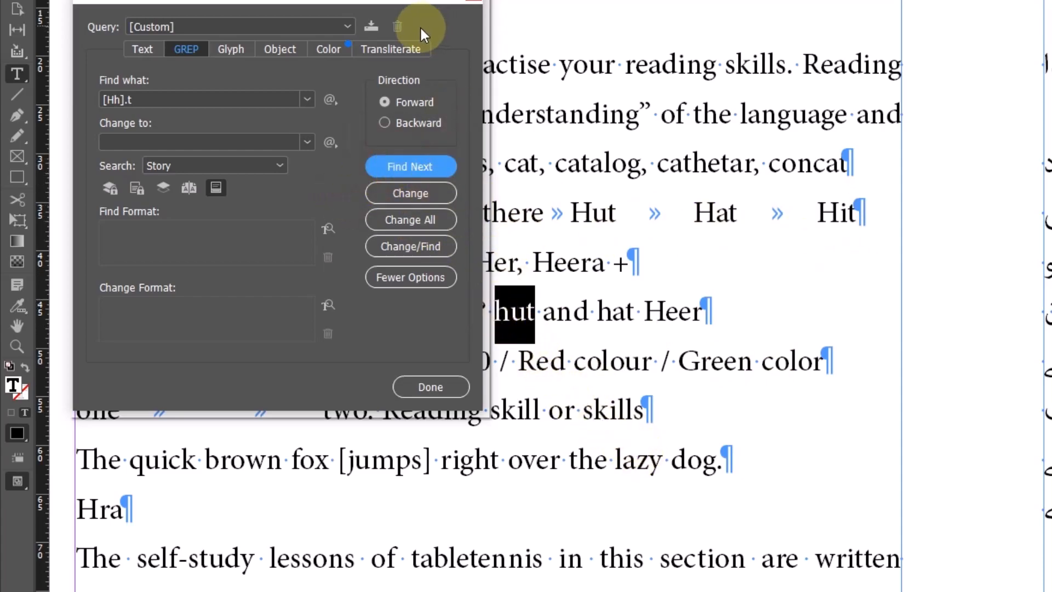
left_click_drag(409, 4, 389, 1)
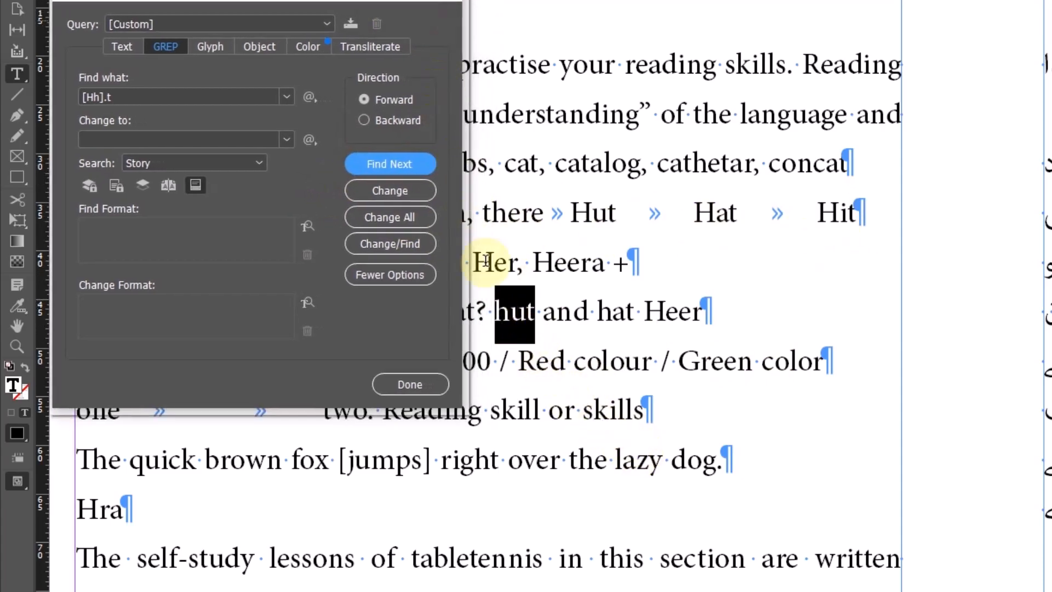
left_click(400, 163)
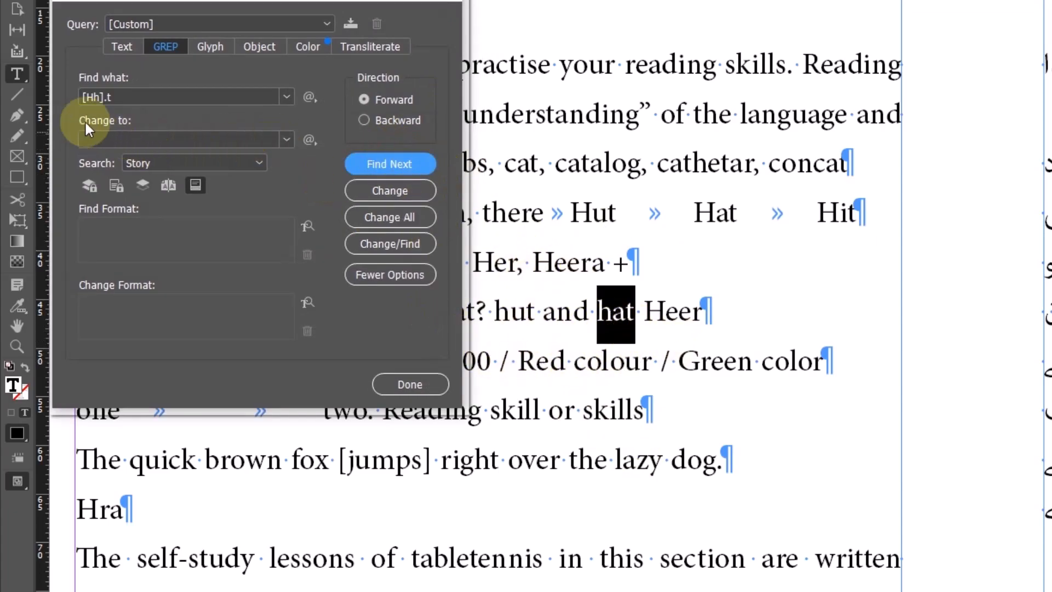
left_click(388, 164)
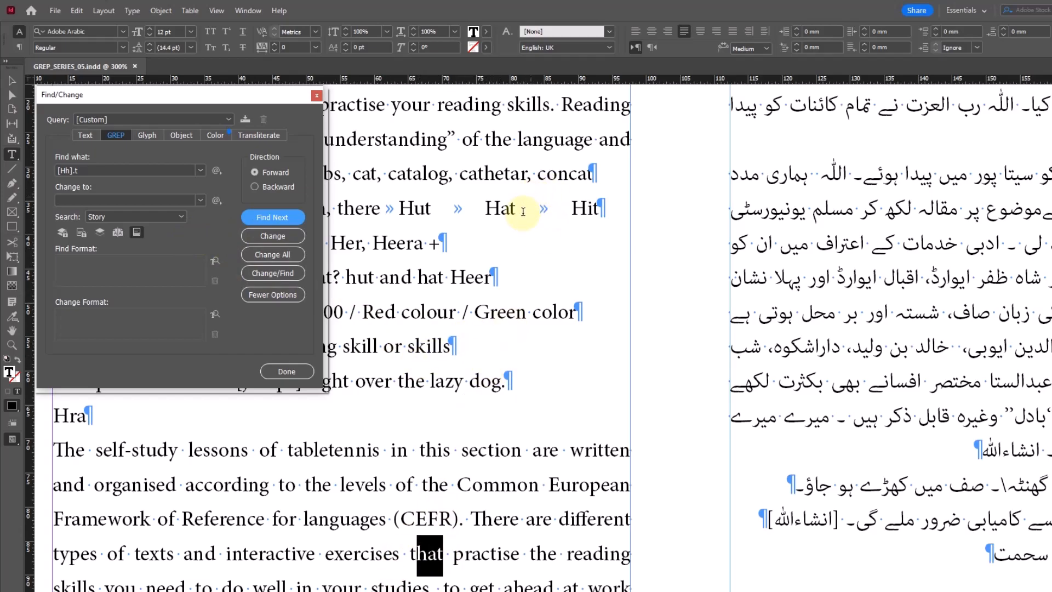
Step: Switch to Word and add "\b" before and after the pattern so it reads "\b[Hh].t\b"
left_click_drag(510, 212, 482, 230)
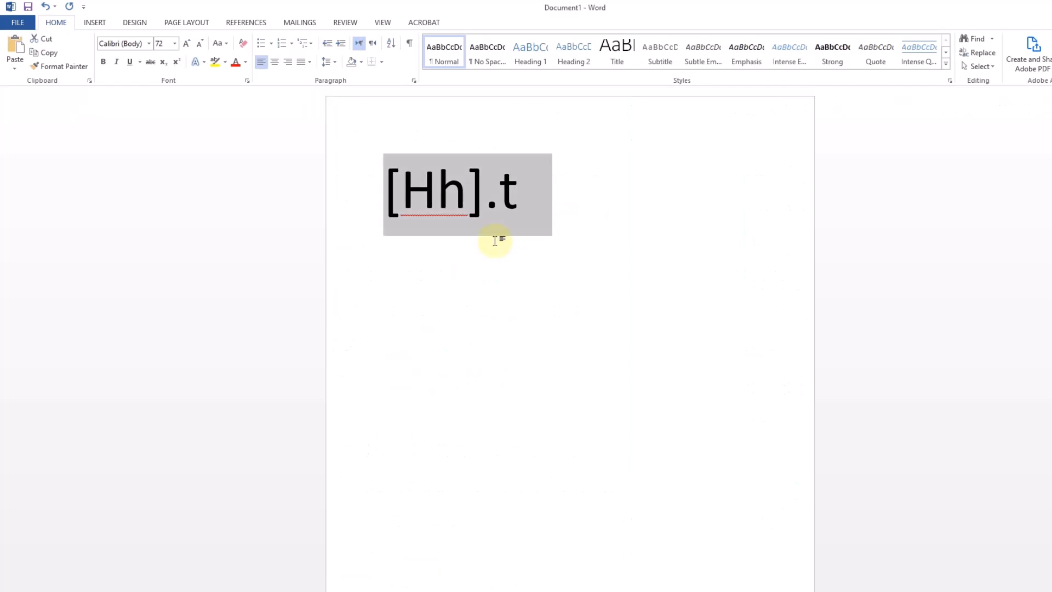
left_click(604, 201)
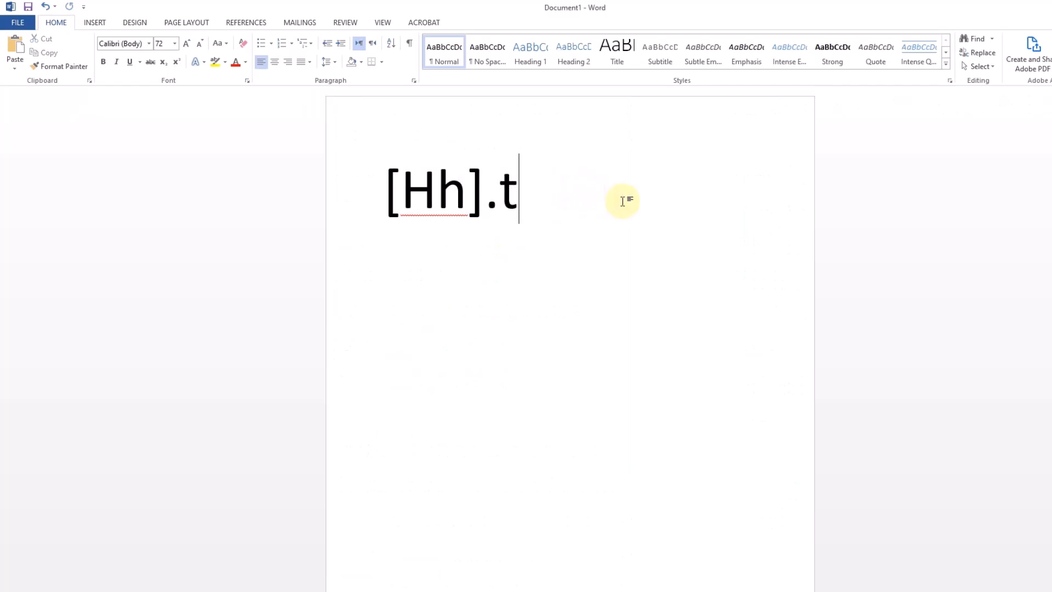
type("\b")
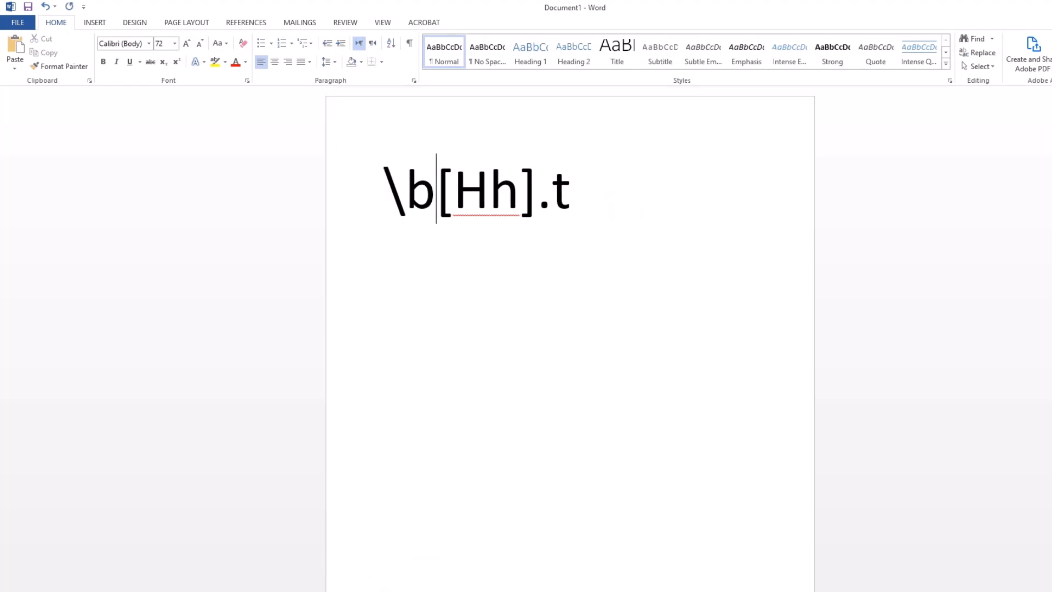
type("\b")
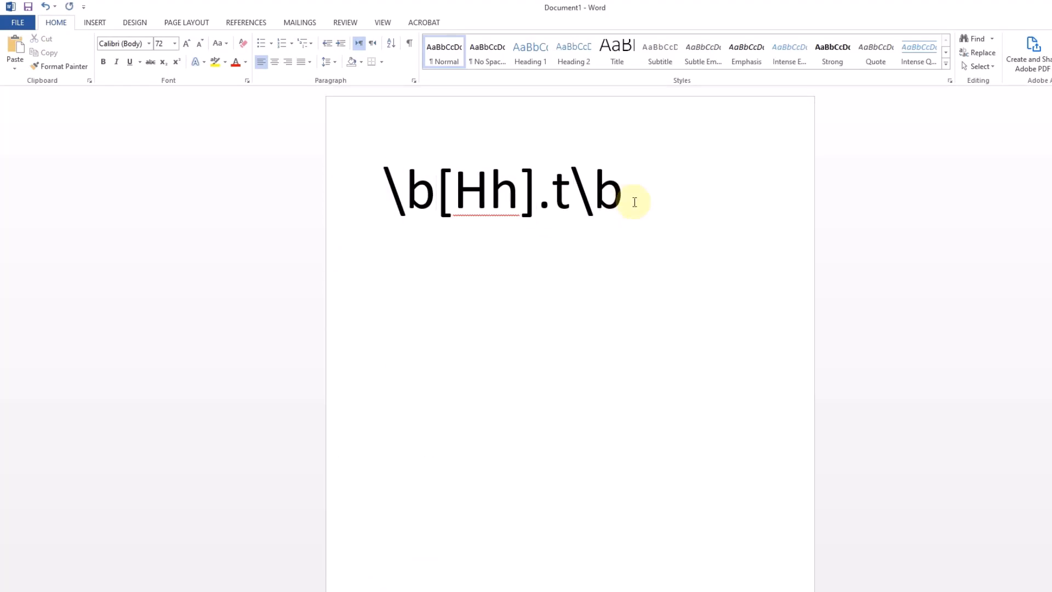
Step: Copy the complete pattern "\b[Hh].t\b" and paste it over the GREP search text in InDesign's Find/Change
left_click_drag(646, 205, 367, 199)
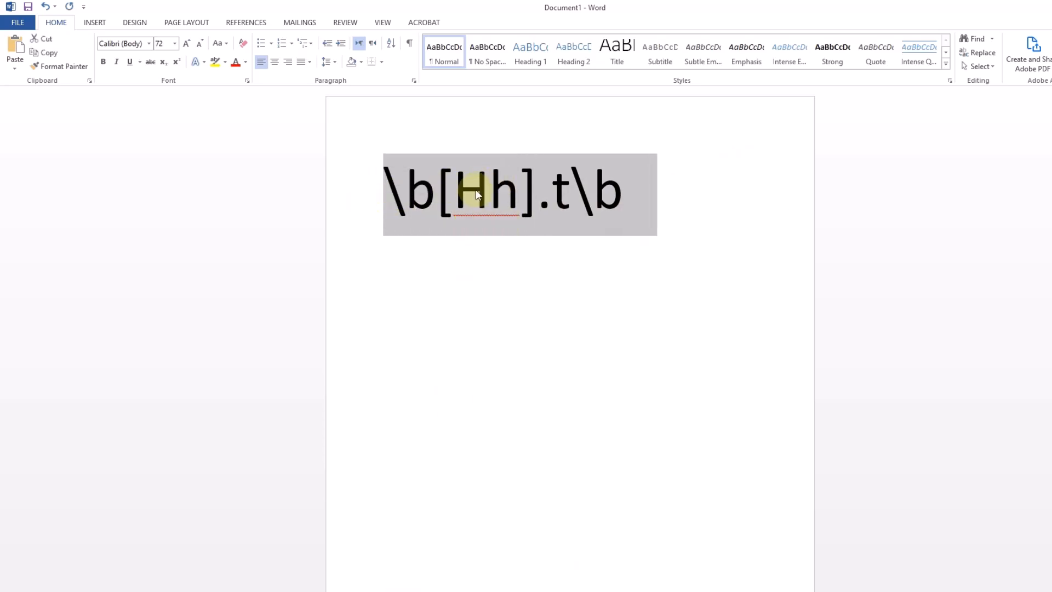
key("alt+Tab")
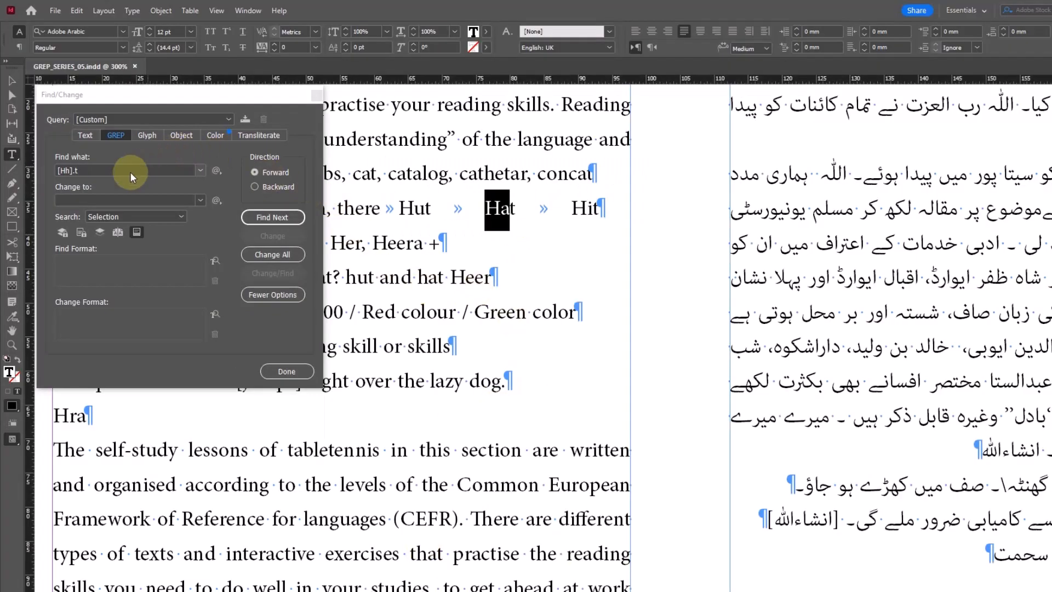
left_click_drag(123, 170, 26, 169)
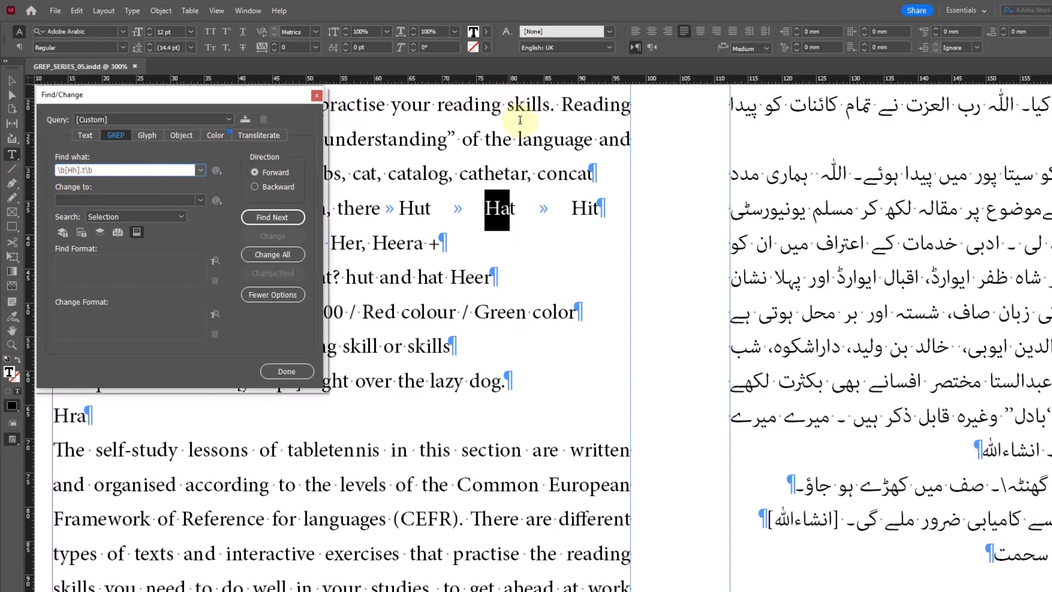
Step: Step through the matches for "\b[Hh].t\b" from the first English paragraph until the story search is completed
scroll(523, 165, "up", 5)
left_click(463, 245)
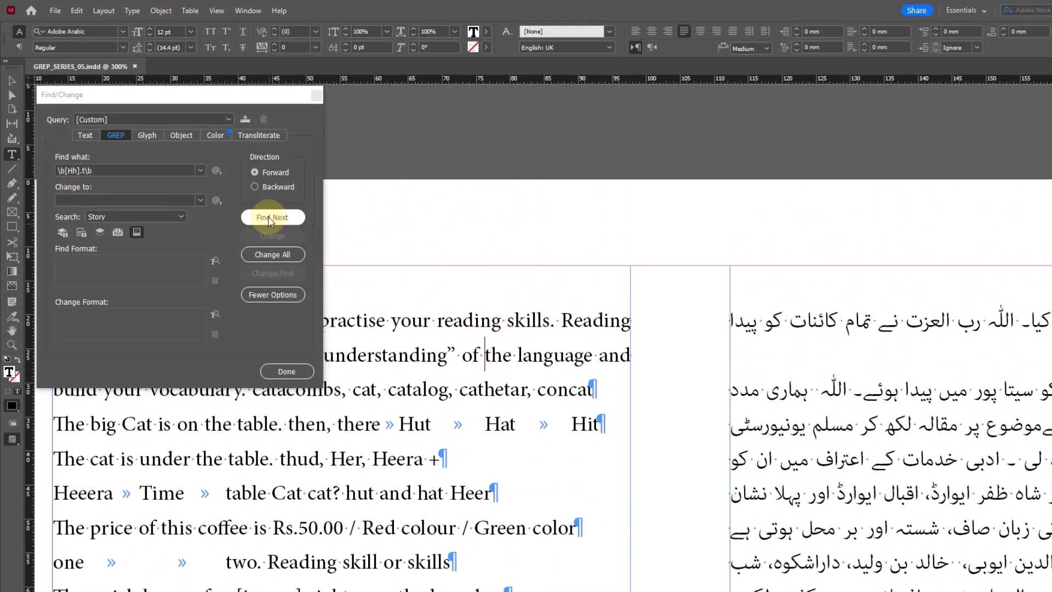
left_click(269, 217)
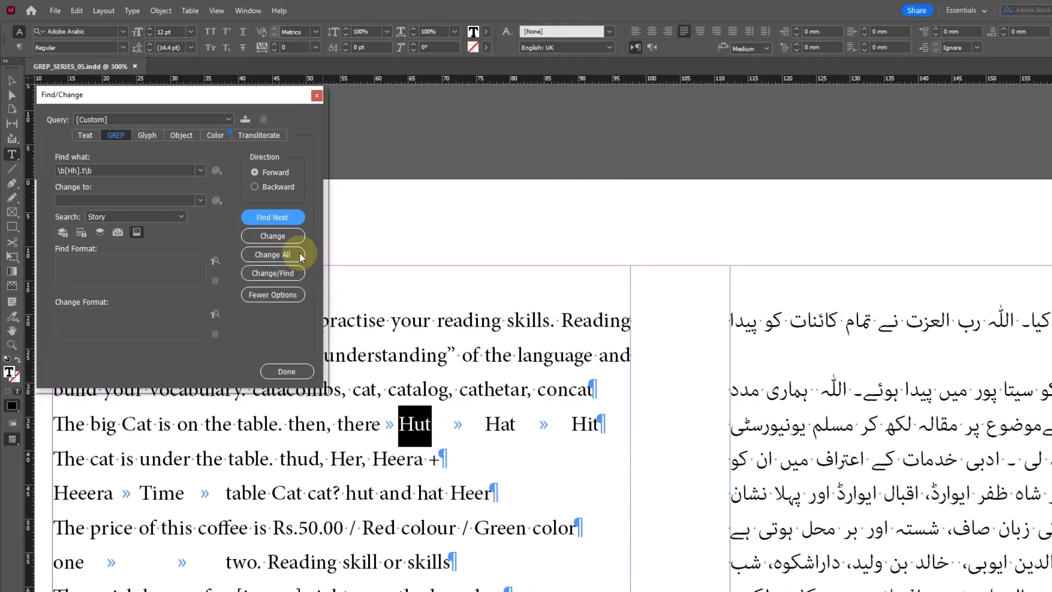
left_click(271, 216)
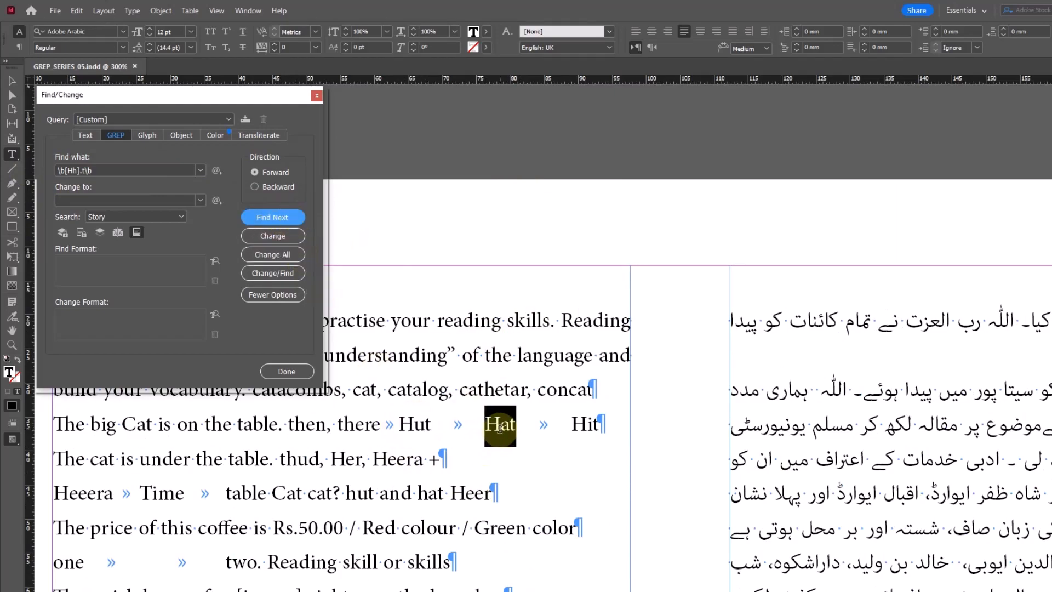
left_click(274, 217)
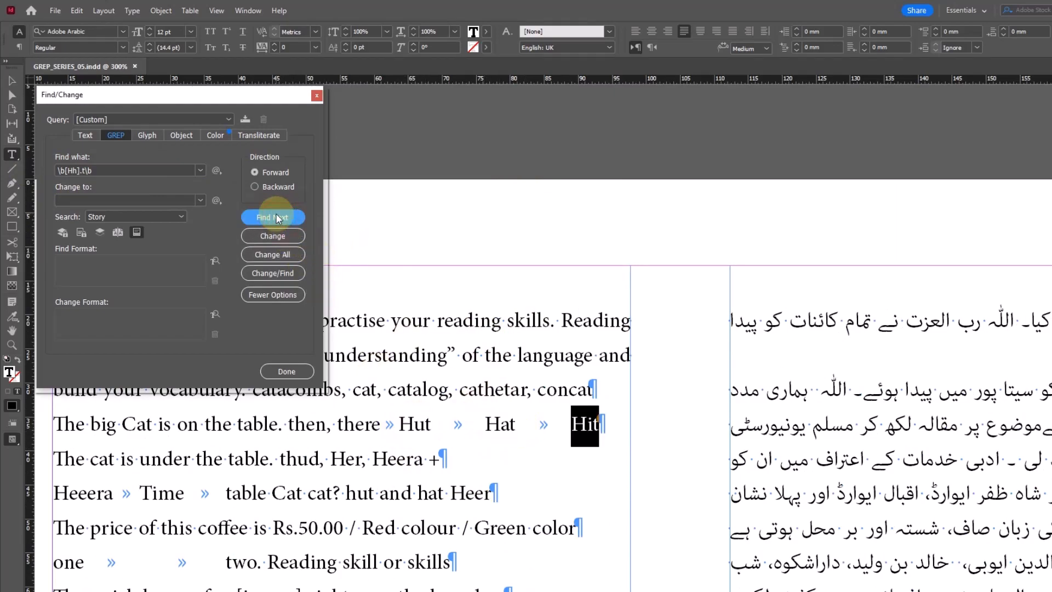
left_click(276, 218)
left_click(284, 234)
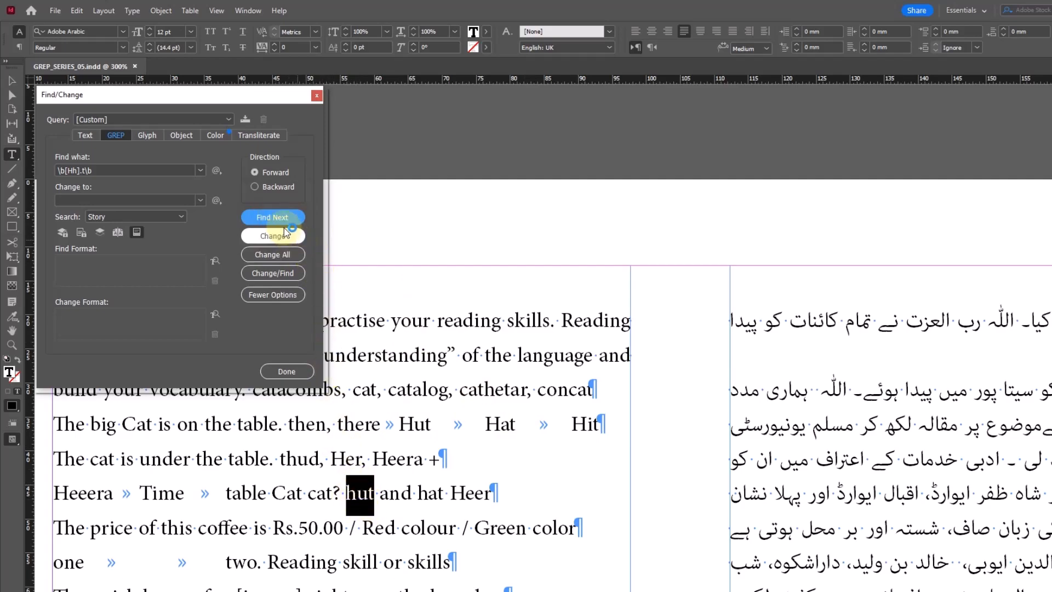
left_click(274, 218)
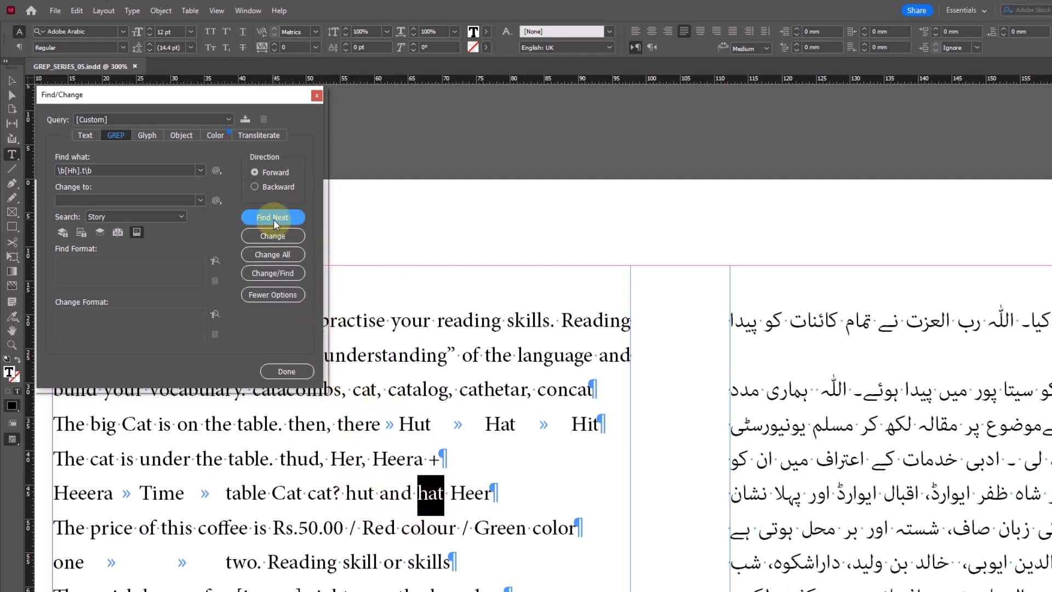
left_click(274, 221)
left_click(610, 335)
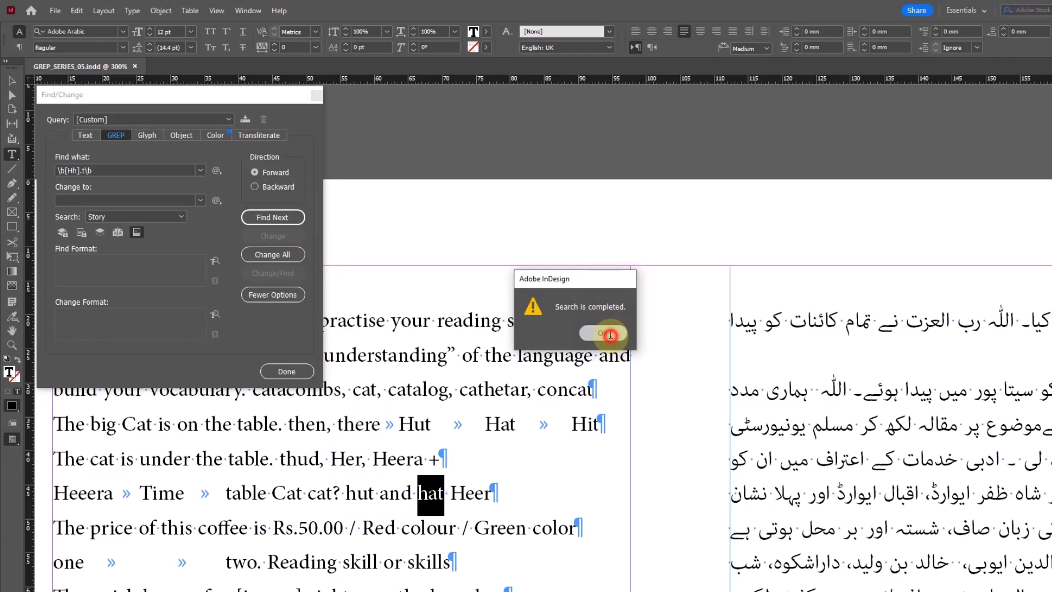
scroll(465, 580, "down", 3)
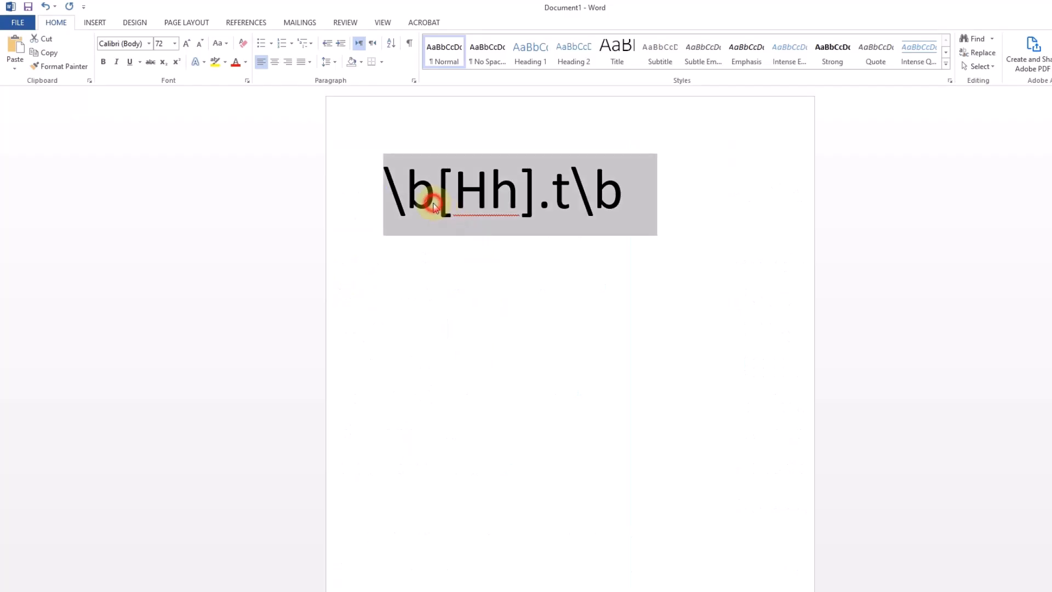
Step: Switch to Word and highlight the opening and closing "\b" and the part of the pattern between them
left_click_drag(453, 202, 378, 207)
left_click_drag(574, 204, 386, 204)
left_click_drag(577, 199, 617, 359)
left_click(617, 359)
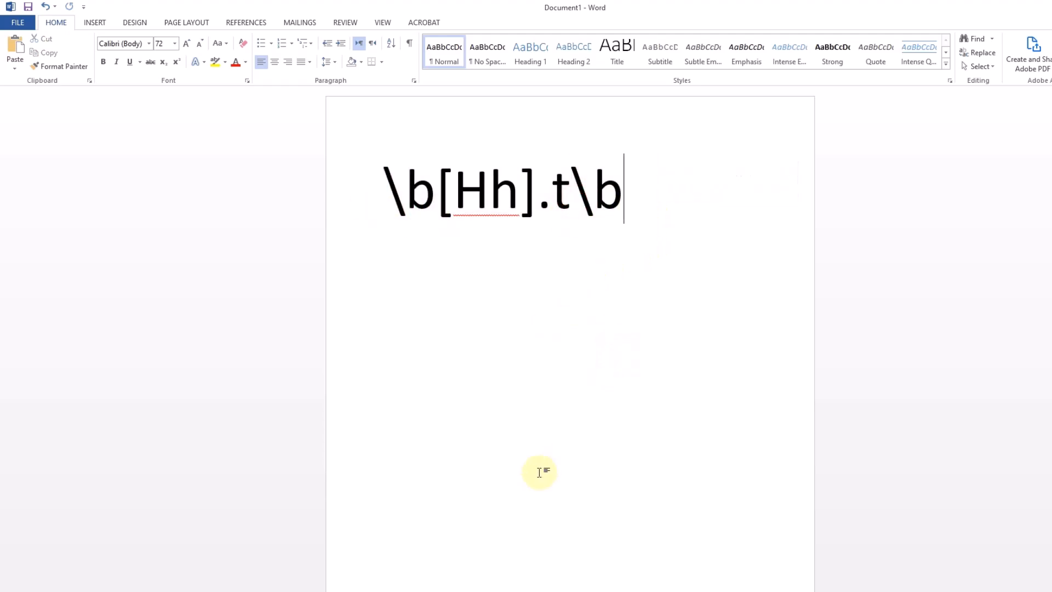
Step: Return to InDesign, move the Find/Change dialog away from the start of the English text, and close it
key("alt+Tab")
left_click(498, 383)
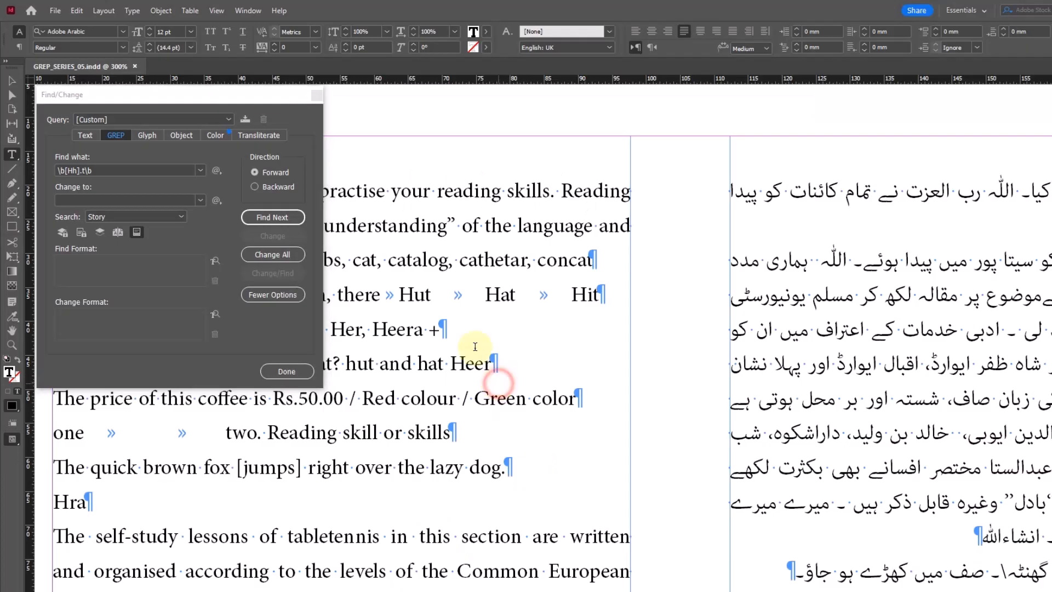
left_click_drag(164, 99, 550, 146)
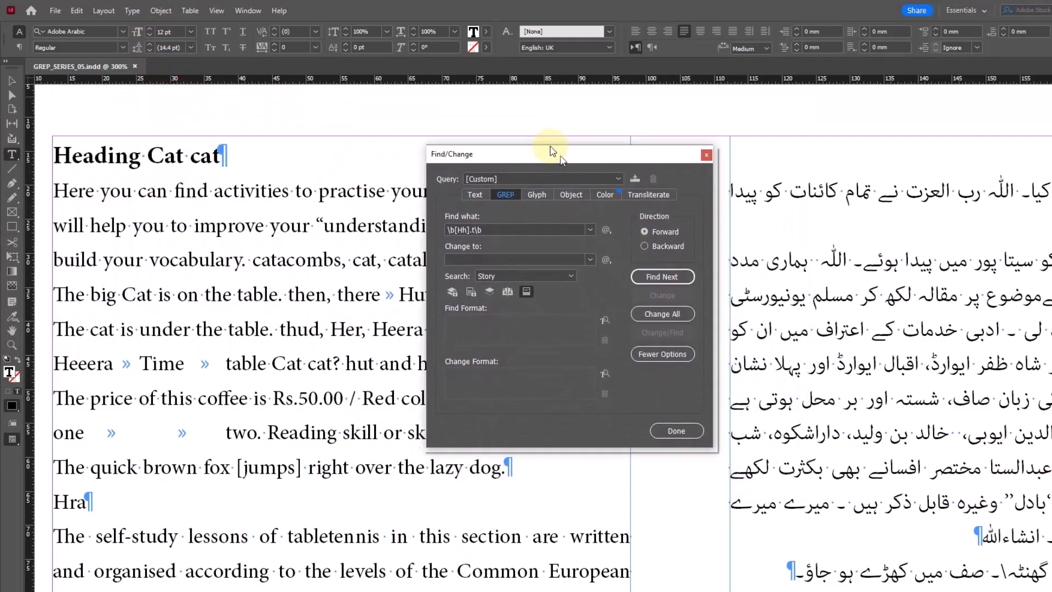
left_click(485, 215)
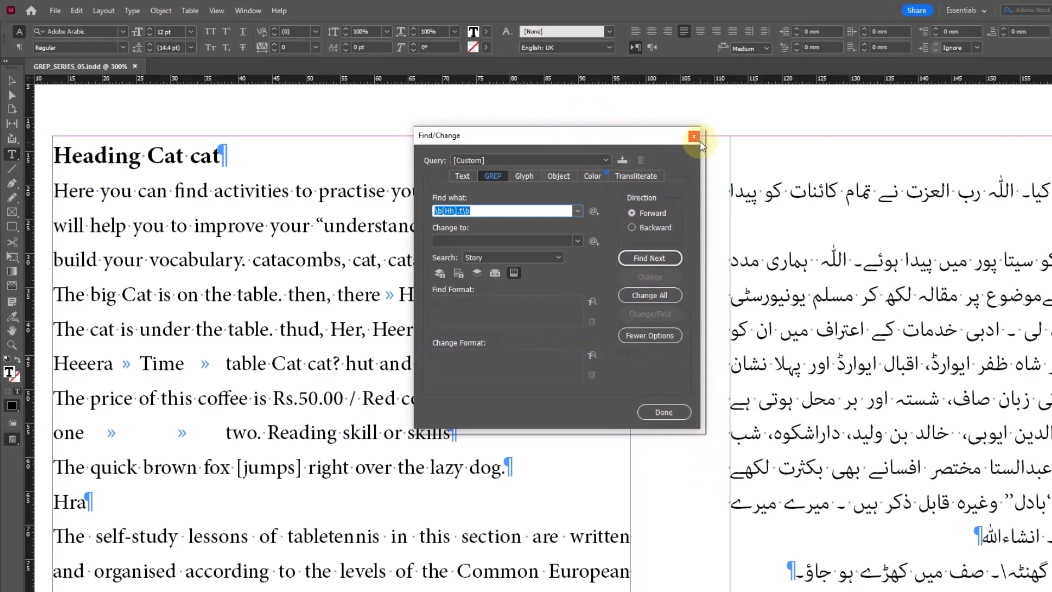
left_click(694, 135)
key("Escape")
Step: Look through the English text frame from the sample lines down to its last line, "Thick and Think"
left_click_drag(493, 474, 509, 358)
left_click_drag(497, 453, 493, 368)
left_click_drag(521, 446, 518, 397)
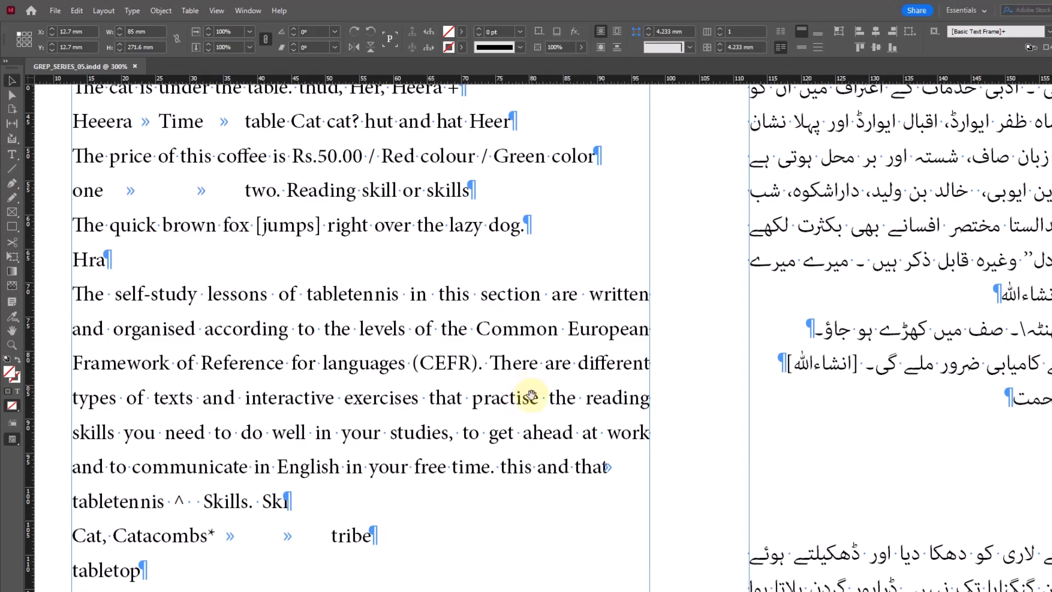
left_click_drag(434, 429, 446, 230)
left_click_drag(427, 357, 435, 546)
left_click_drag(464, 277, 460, 345)
left_click(446, 295, "ctrl+alt")
left_click_drag(487, 391, 266, 356)
scroll(311, 371, "down", 4)
scroll(313, 373, "down", 5)
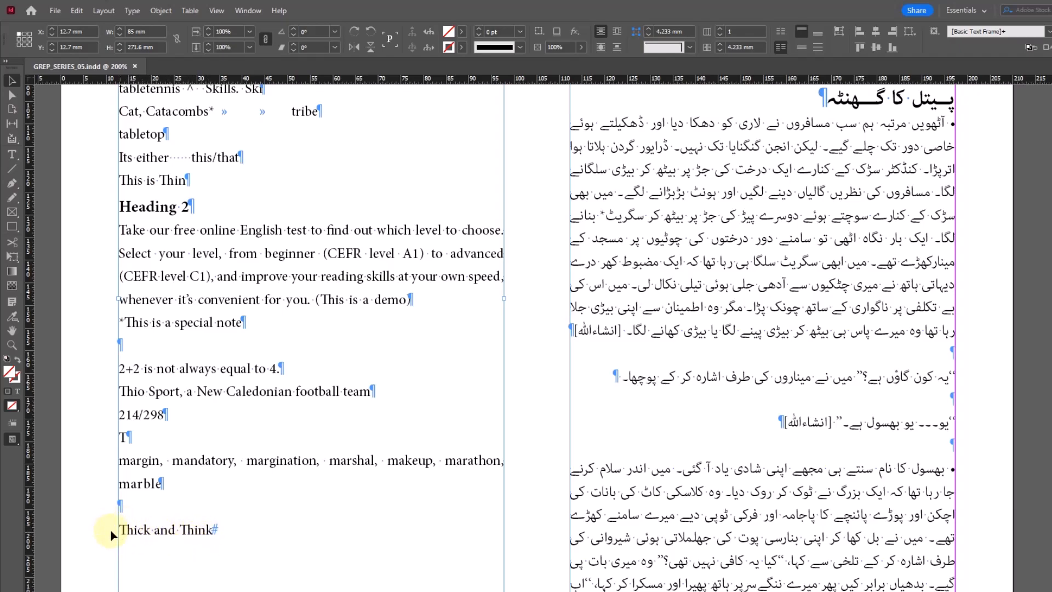
Step: Inspect the line "Thick and Think" close up and return to an overview of the page
left_click_drag(105, 518, 235, 544)
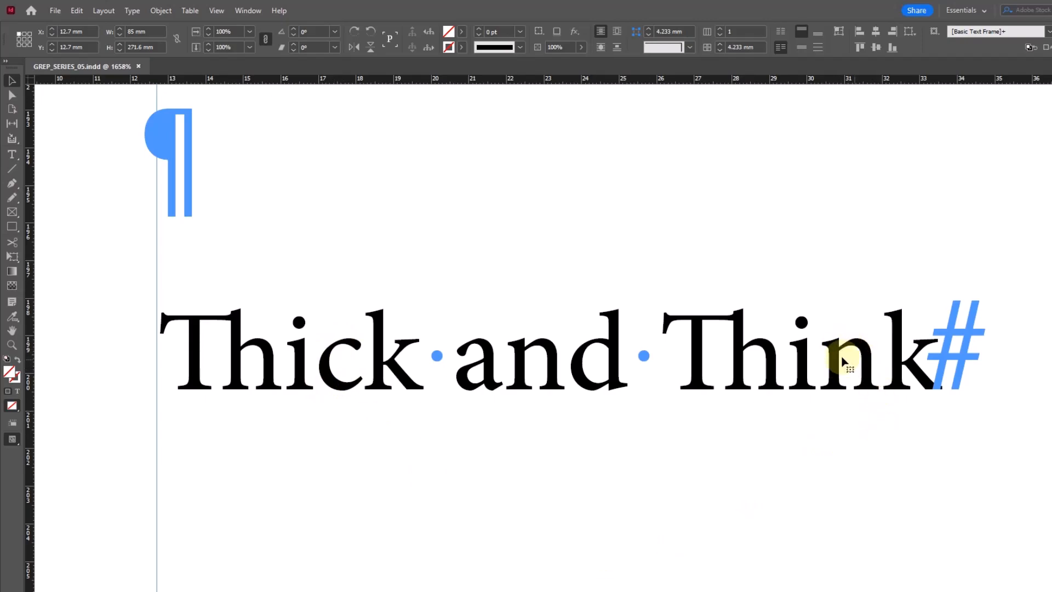
left_click(483, 369, "ctrl+alt")
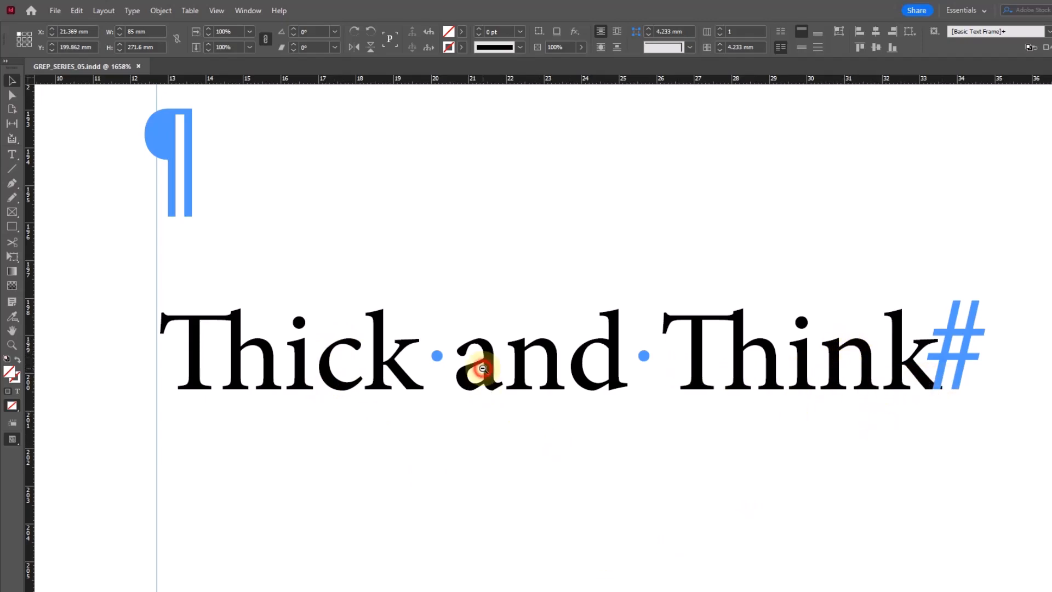
left_click(519, 336, "ctrl+alt")
left_click(519, 336, "ctrl+alt")
left_click(531, 332, "ctrl+alt")
left_click(546, 328, "ctrl+alt")
left_click(546, 328, "ctrl+alt")
left_click(718, 359, "ctrl+alt")
left_click_drag(763, 387, 461, 551)
left_click(466, 392, "ctrl+alt")
left_click_drag(493, 378, 231, 473)
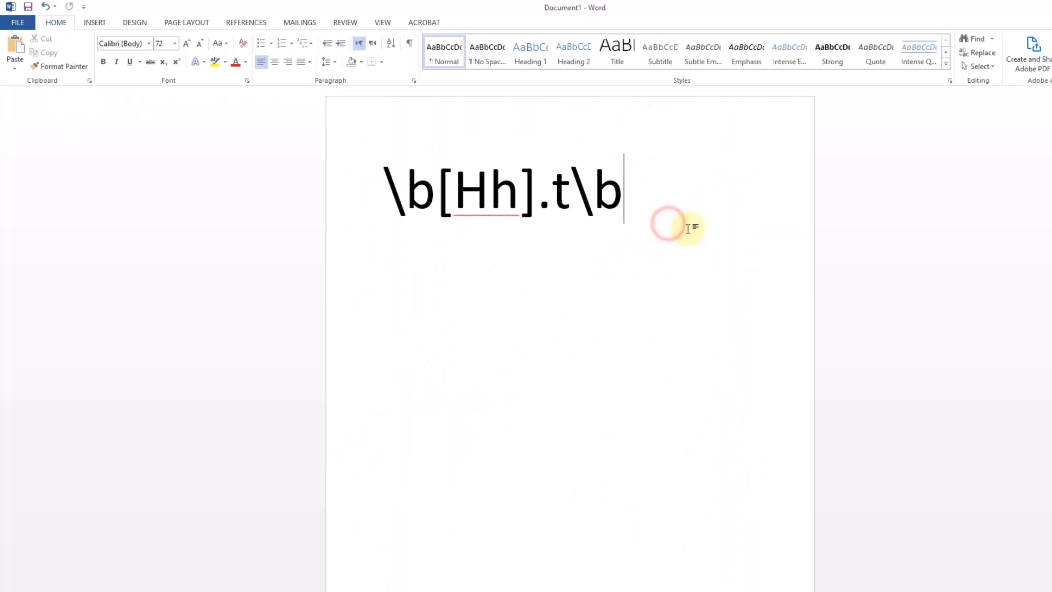
Step: Replace the pattern in the Word document with the words "Thick" and "Think" on two separate lines
triple_click(688, 226)
key("Delete")
type("Thick")
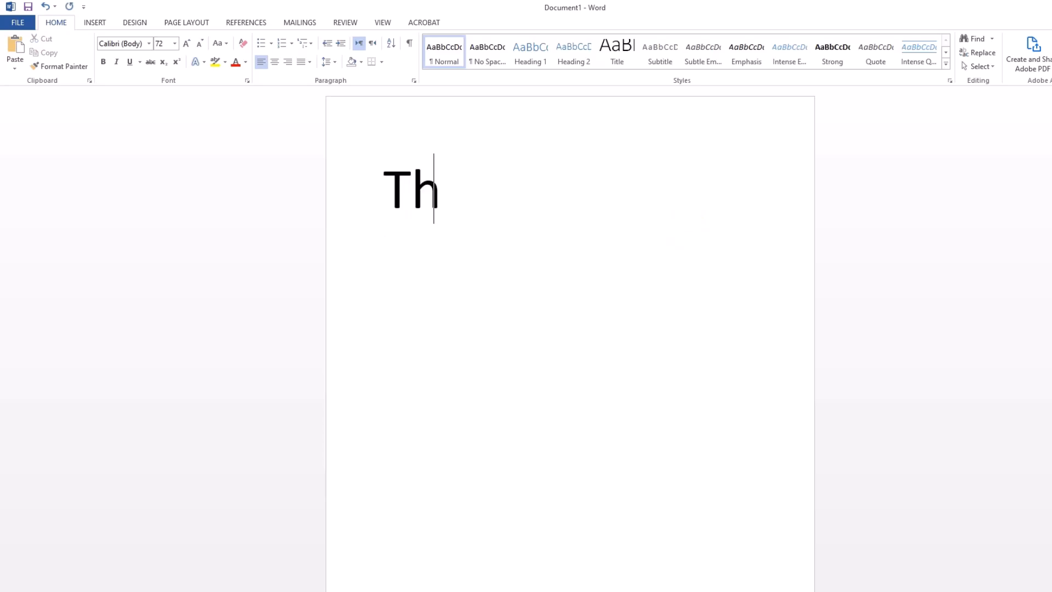
key("Return")
type("RTh")
key("BackSpace")
key("BackSpace")
key("BackSpace")
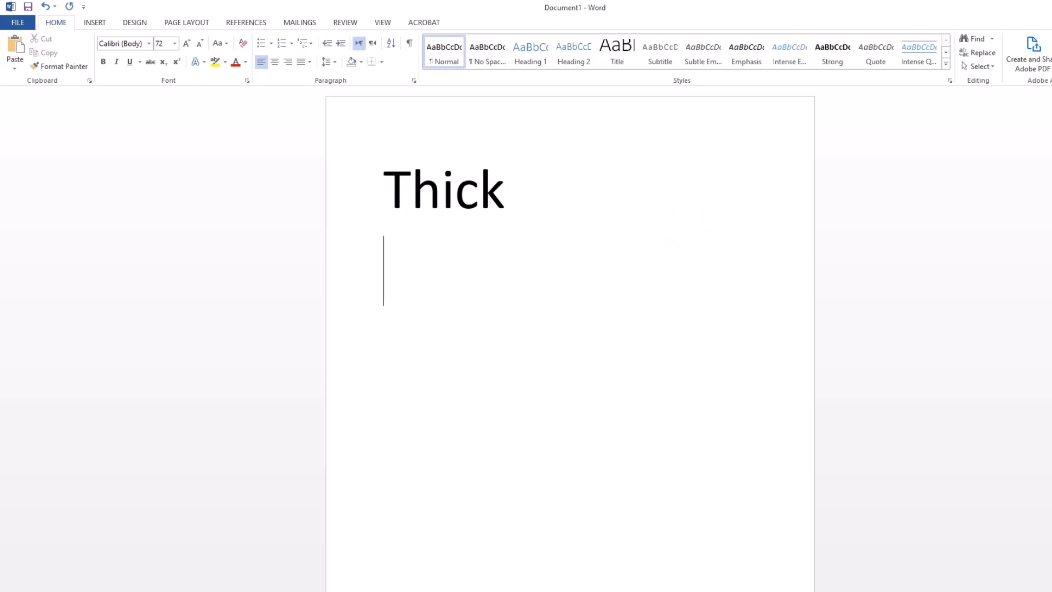
type("Think")
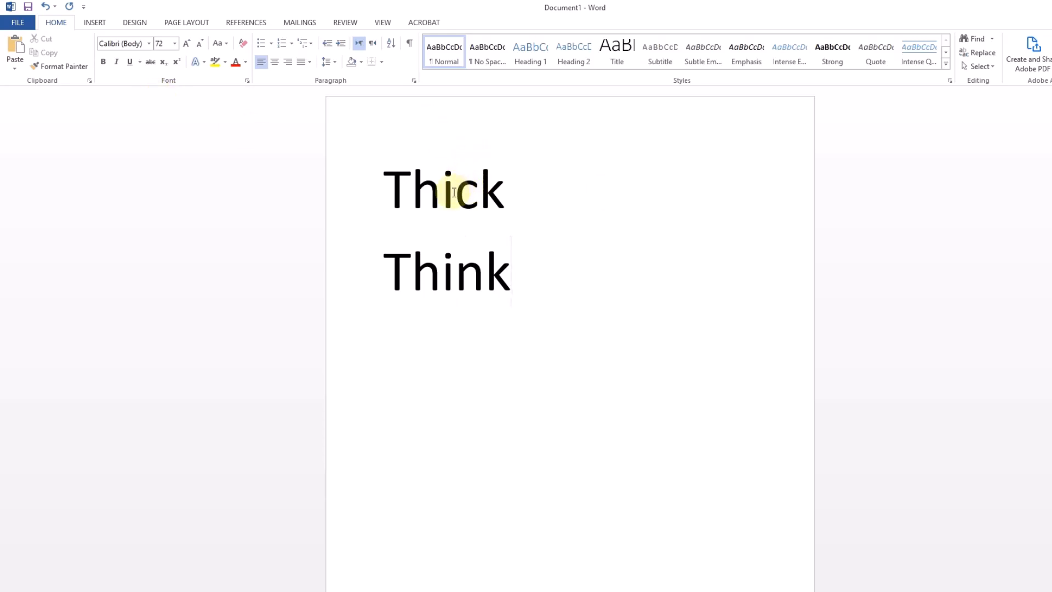
Step: Highlight the shared "Thi" in both words, and the differing letters "n" and "c" in turn
left_click_drag(454, 192, 388, 193)
left_click_drag(453, 282, 384, 279)
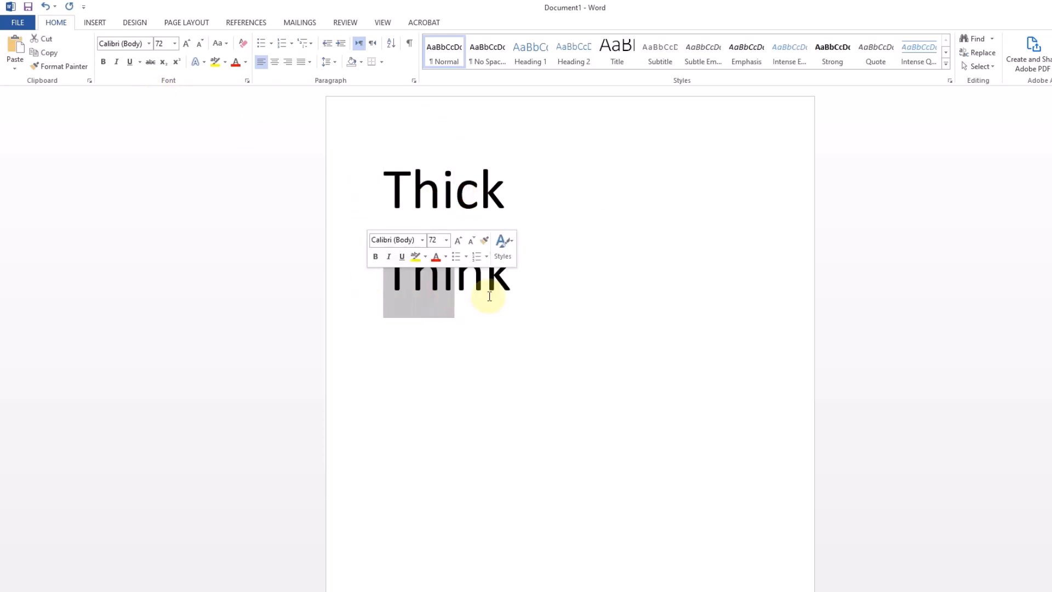
left_click_drag(492, 289, 453, 288)
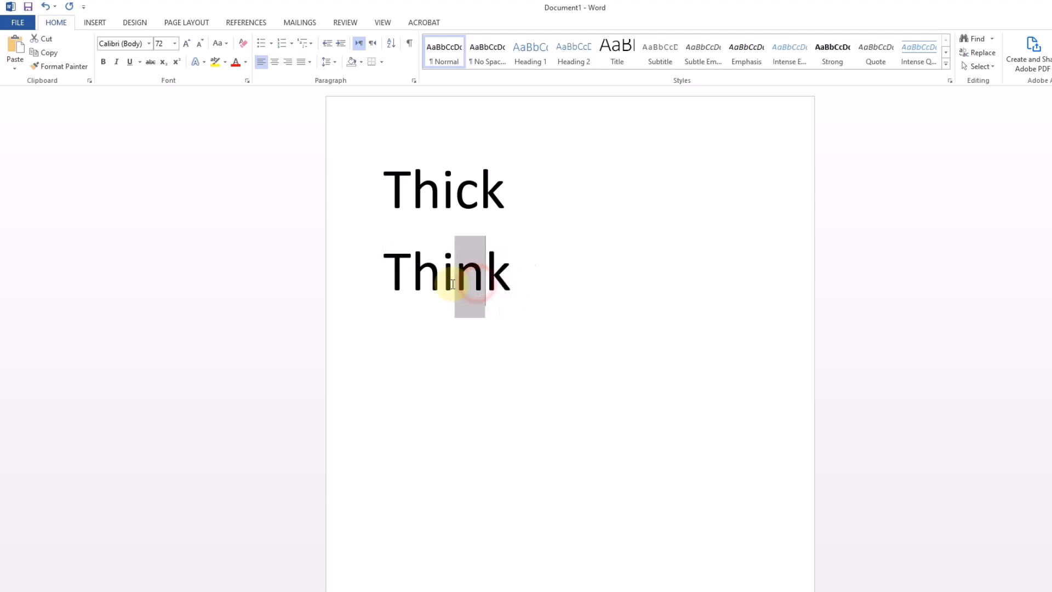
left_click_drag(472, 199, 455, 192)
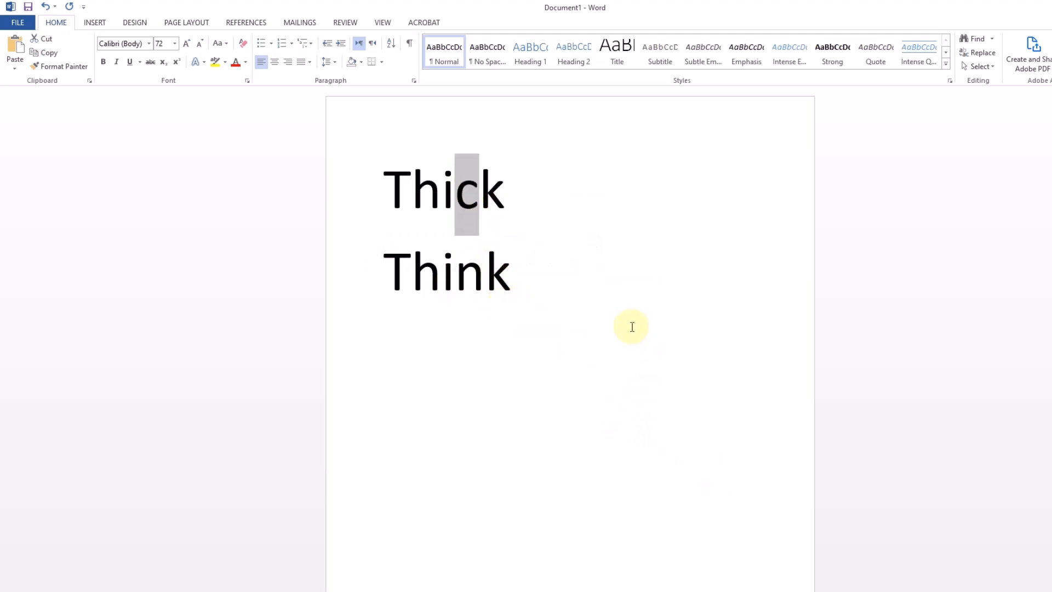
Step: Add the wildcard pattern "Thi.k" on a third line below "Think"
left_click(619, 278)
key("Return")
type("Thiu")
key("BackSpace")
type(".k")
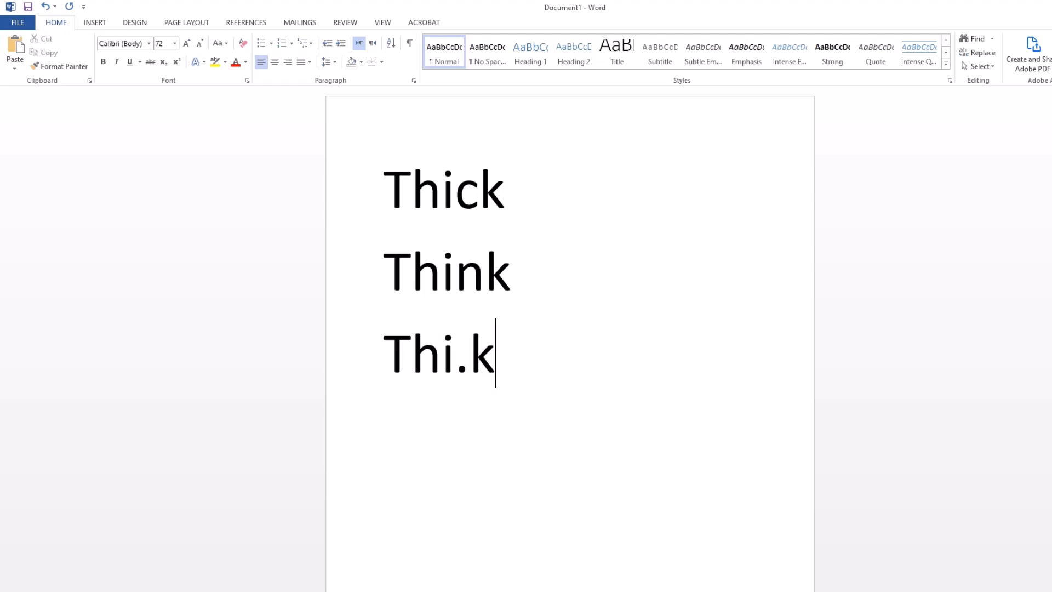
Step: Copy "Thi.k", paste it as InDesign's GREP search text, and find the first match starting from the first English paragraph
left_click(365, 364)
key("ctrl+c")
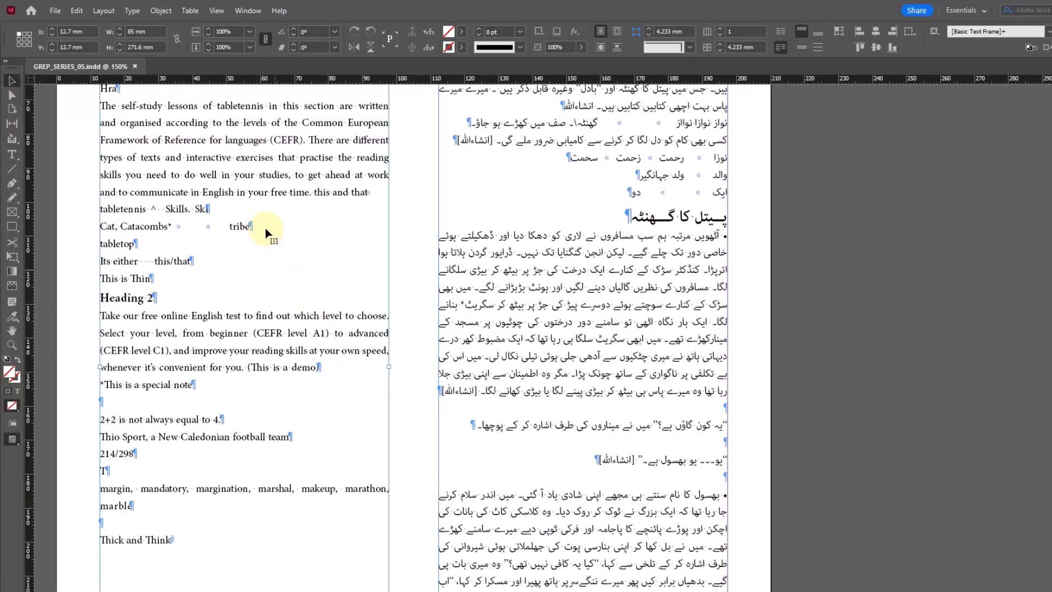
scroll(270, 235, "up", 8)
left_click(12, 154)
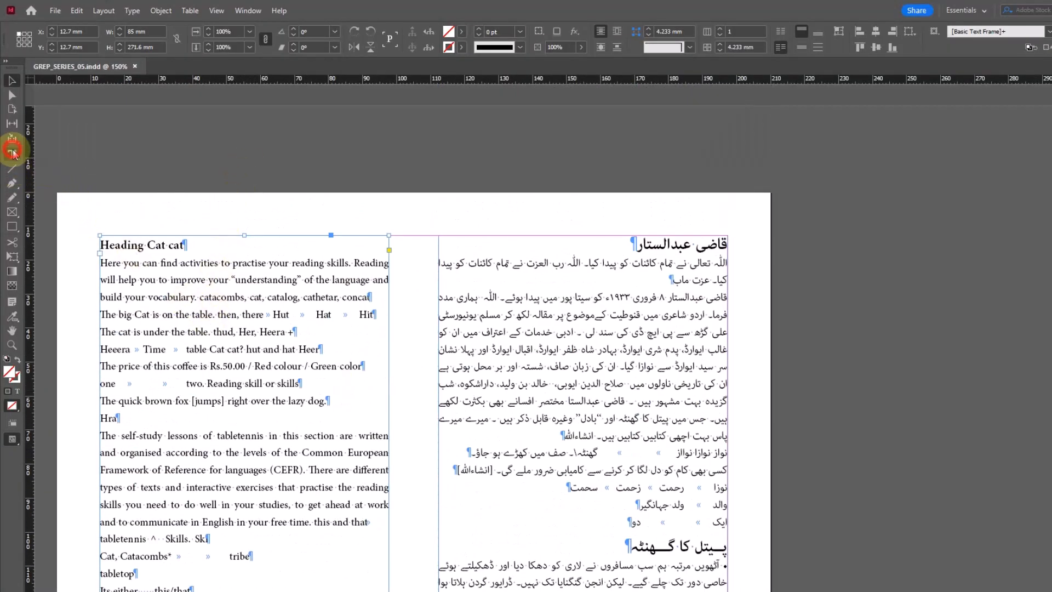
left_click(226, 282)
key("ctrl+f")
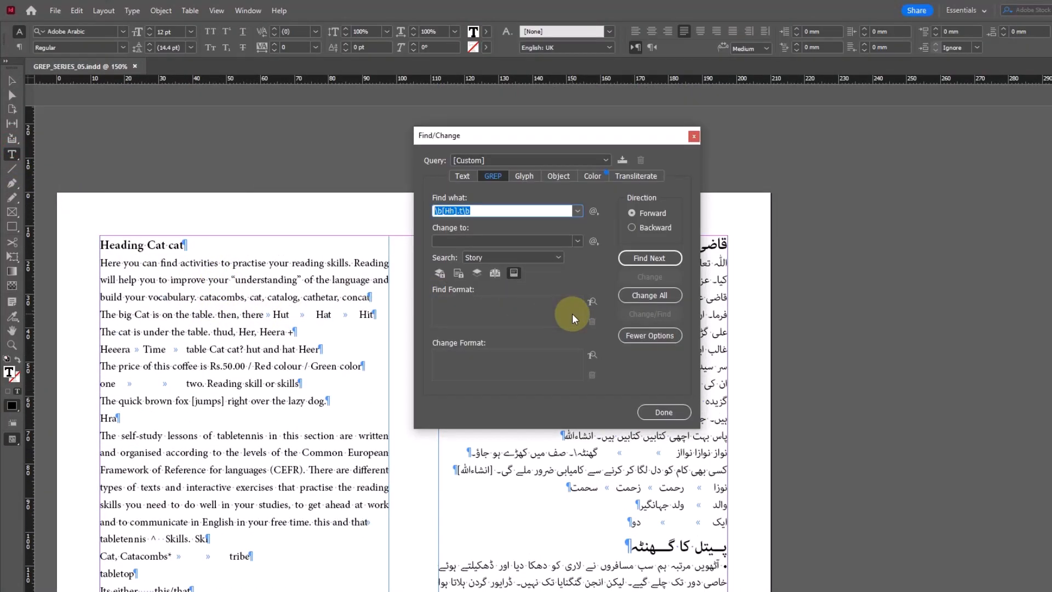
key("ctrl+v")
left_click(646, 258)
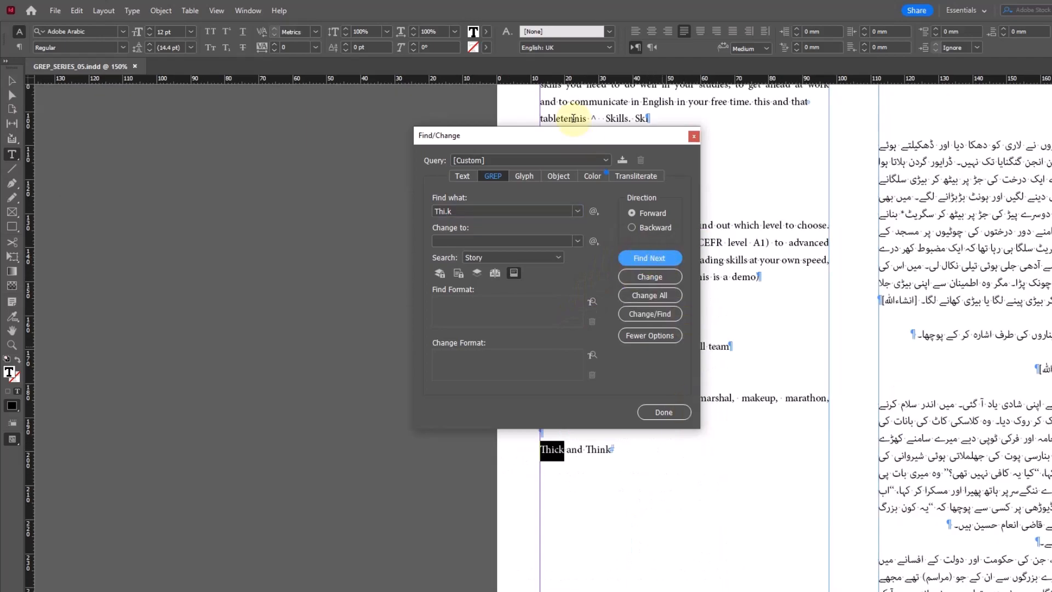
Step: Move the Find/Change dialog off the text and find the remaining "Thi.k" matches until the search ends
left_click_drag(594, 137, 331, 125)
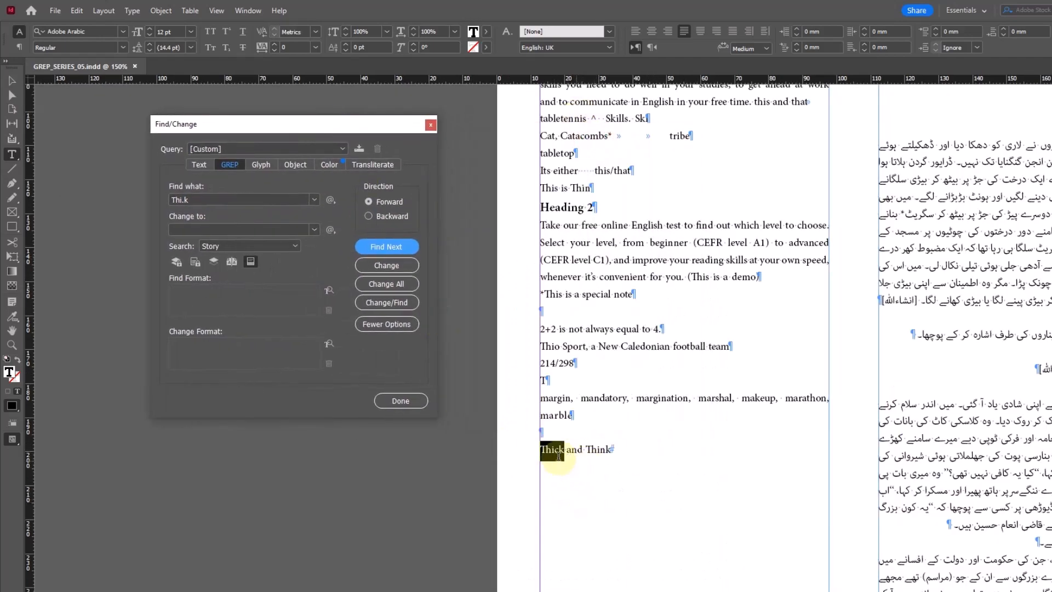
left_click(394, 245)
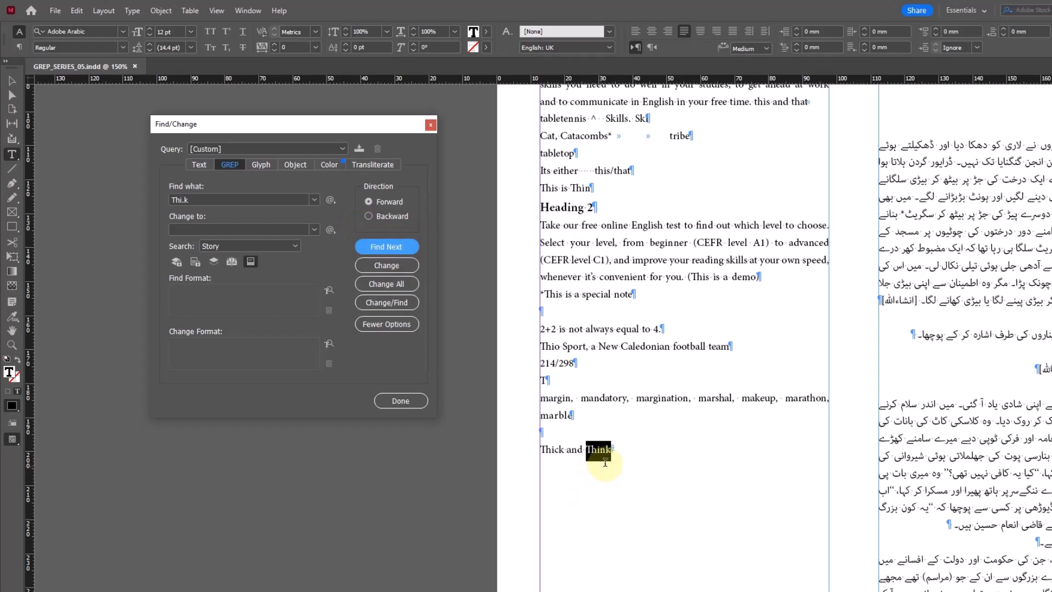
left_click(391, 246)
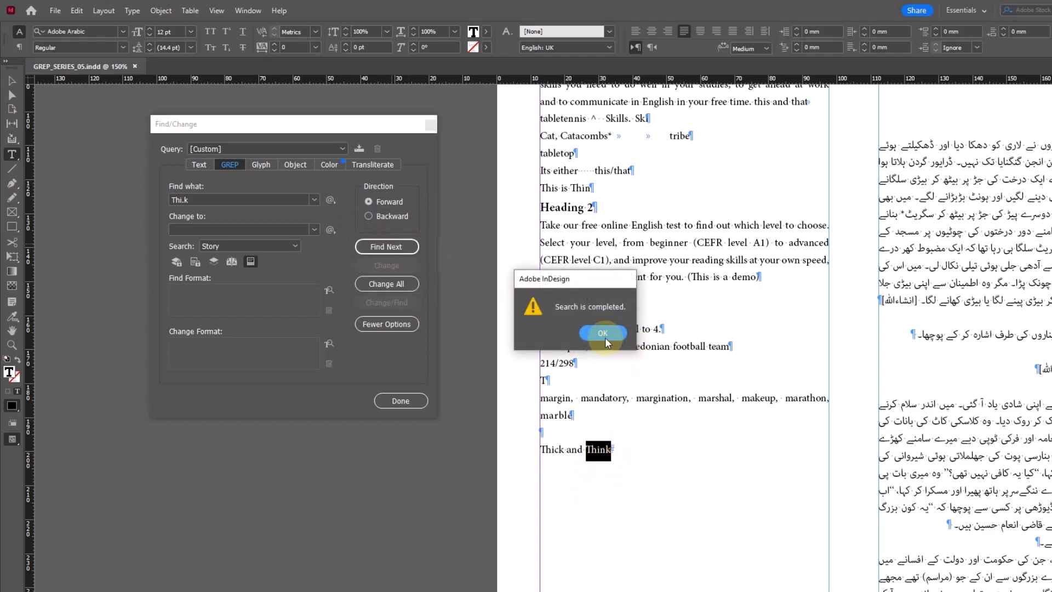
left_click(604, 335)
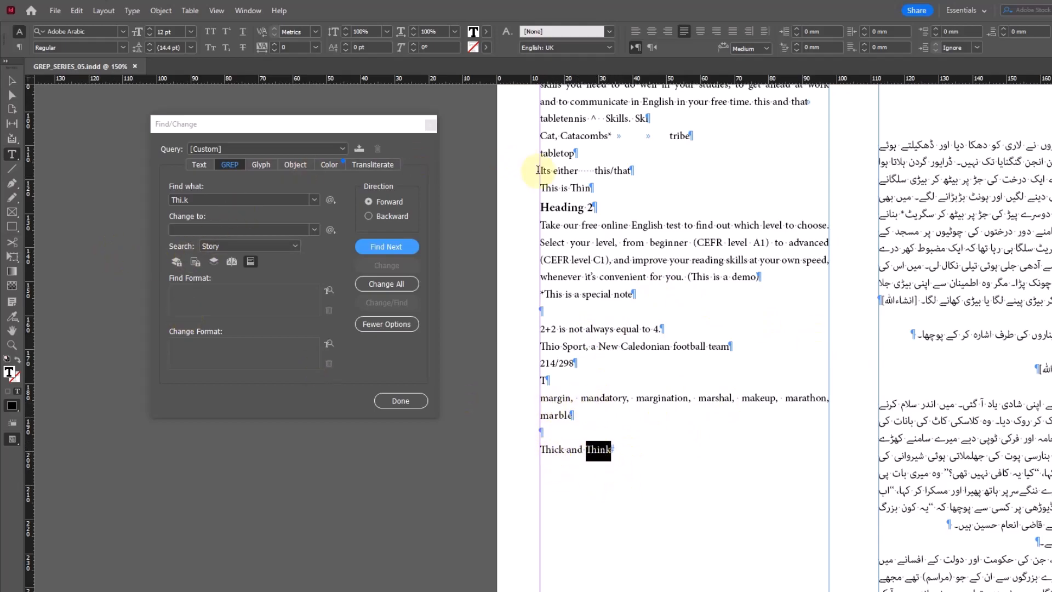
scroll(610, 226, "up", 5)
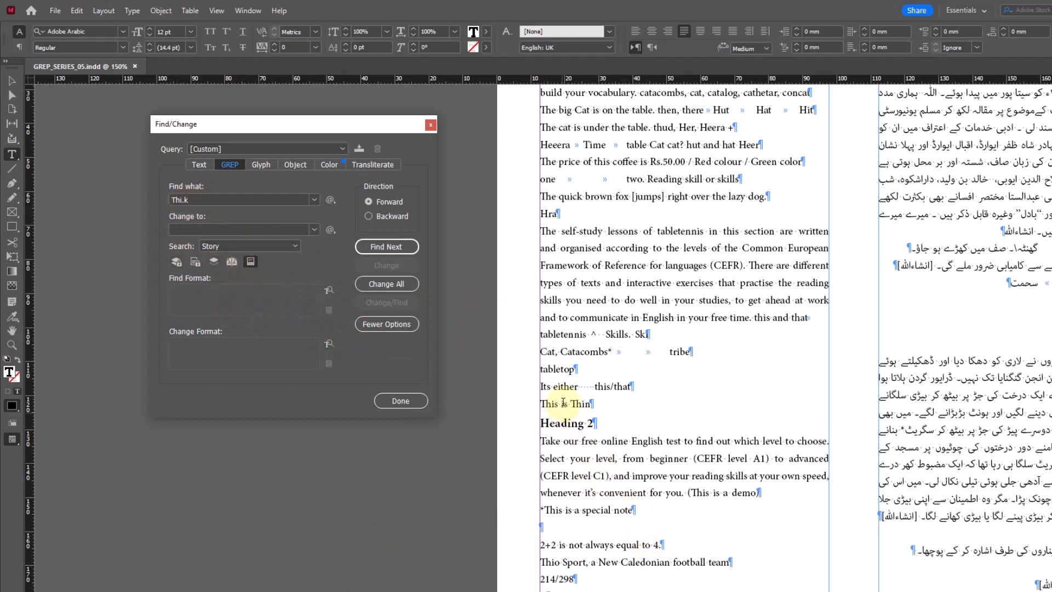
scroll(650, 310, "up", 2)
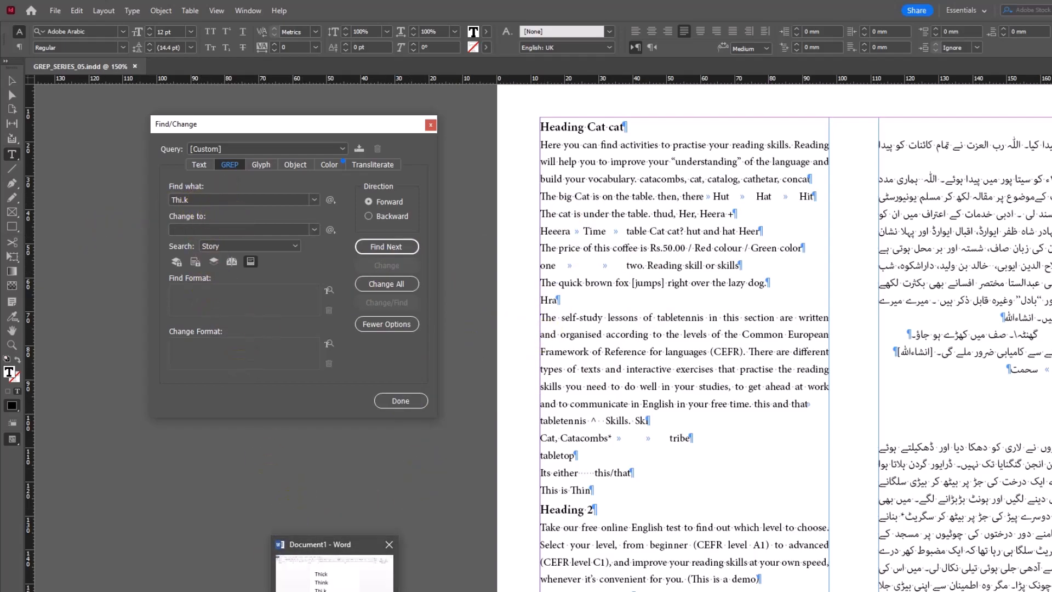
Step: Switch to the Word document and add the pattern "[Tt]hi.k\b" on a new line below "Thi.k"
left_click(307, 564)
left_click(601, 407)
key("Return")
type("{}")
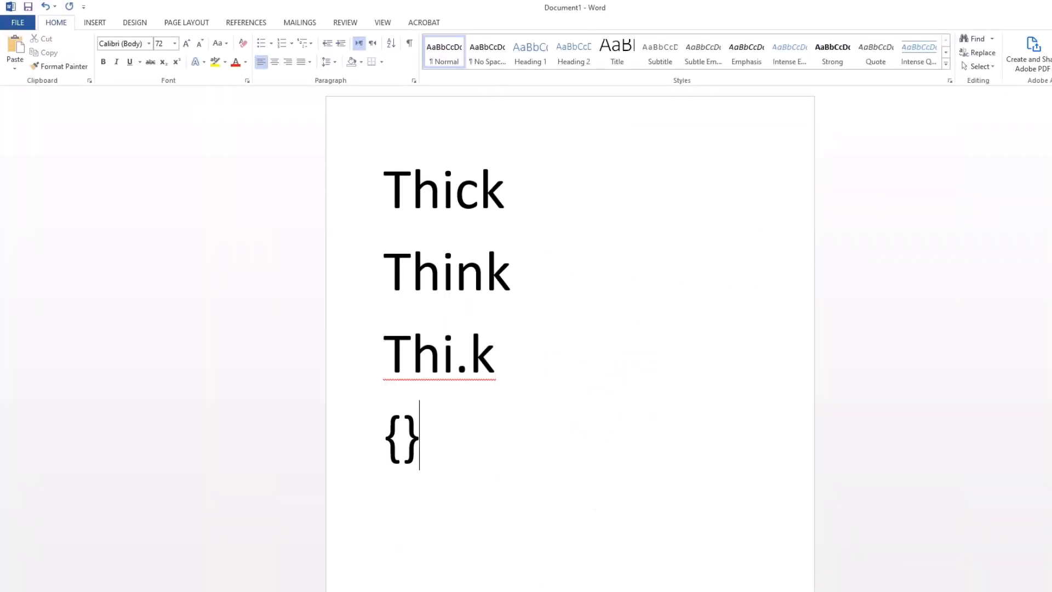
key("BackSpace")
key("BackSpace")
type("[]")
key("Left")
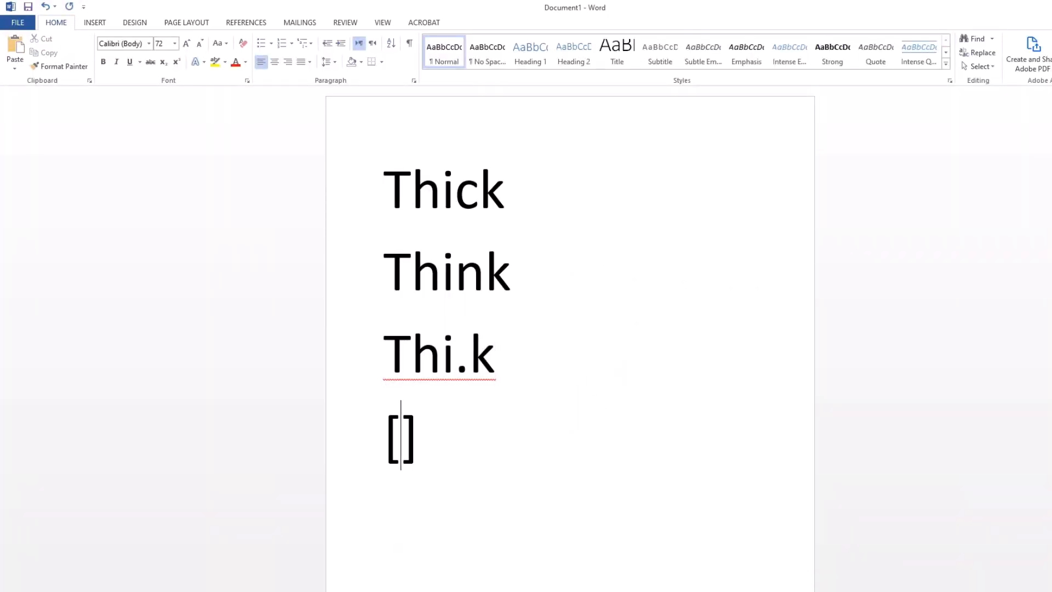
type("T")
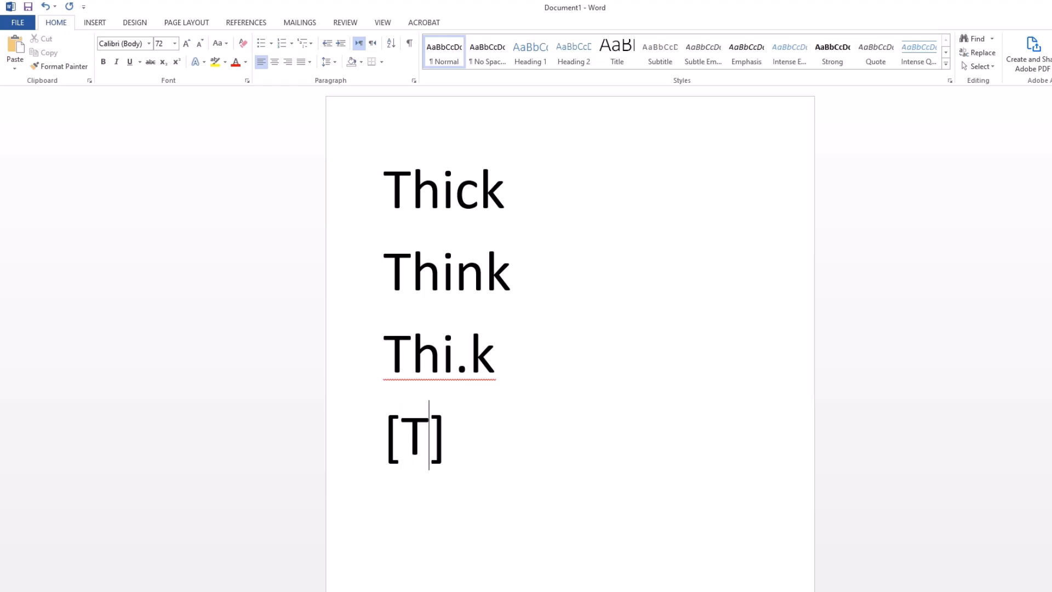
type("t]")
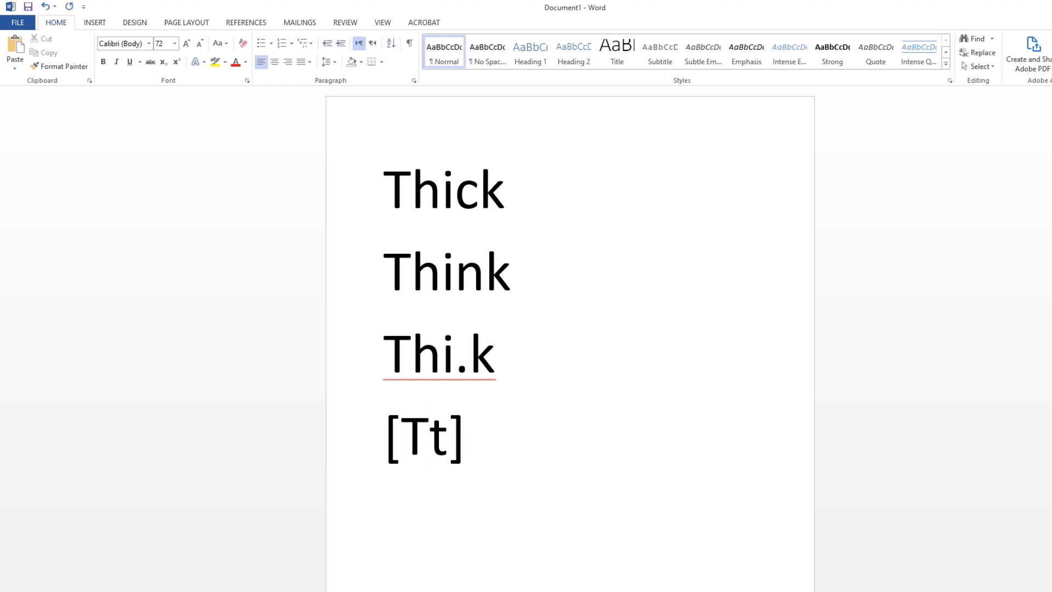
type("hi.k\\b")
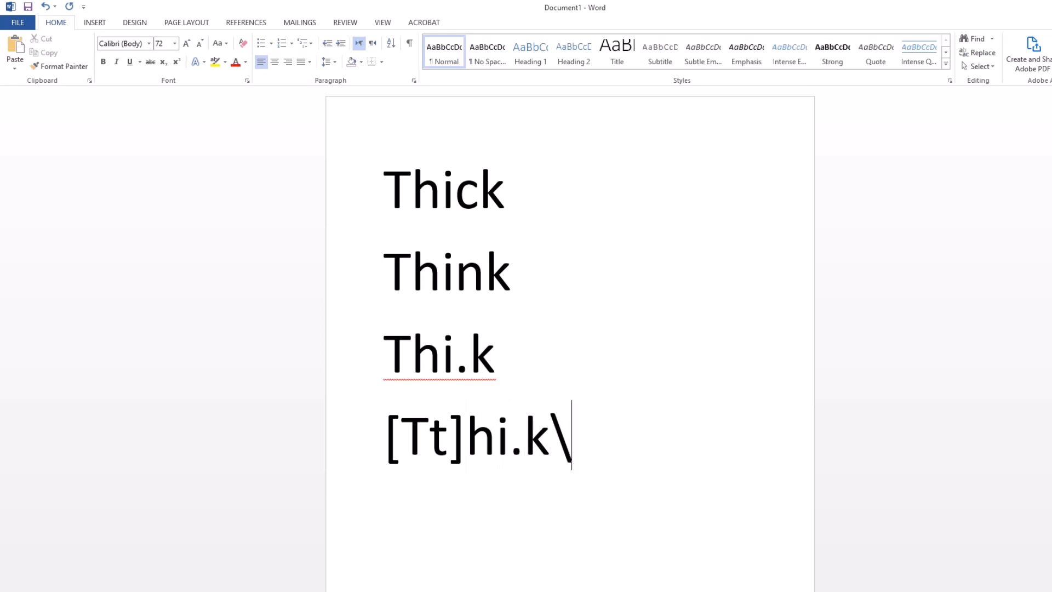
left_click(384, 189)
type("\\b")
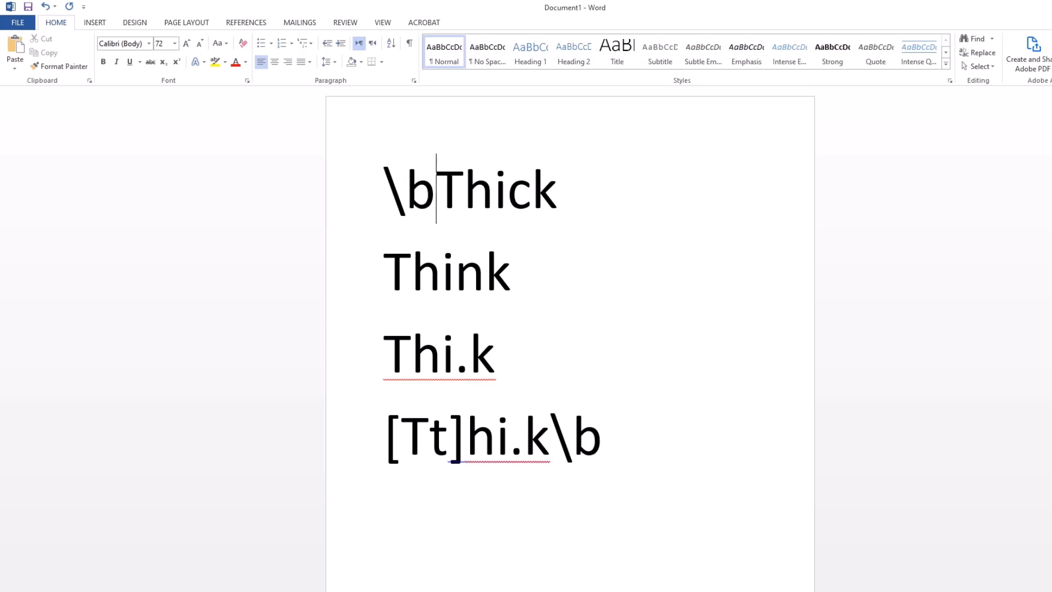
key("BackSpace")
key("BackSpace")
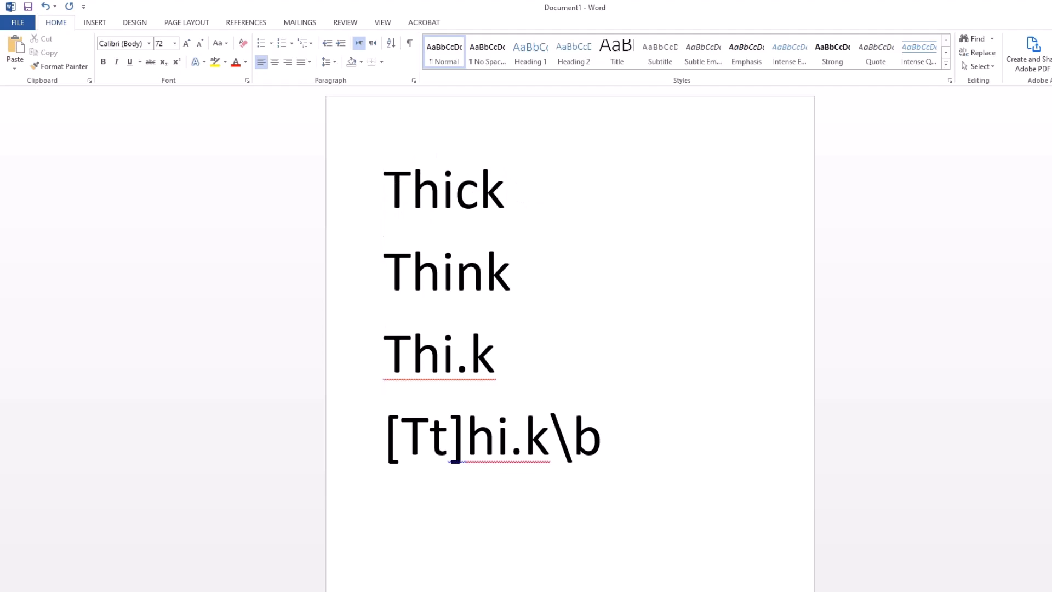
Step: Prefix the last pattern with "\b", copy the full "\b[Tt]hi.k\b", and paste it as InDesign's GREP search text
type("\\b")
key("shift+End")
key("ctrl+c")
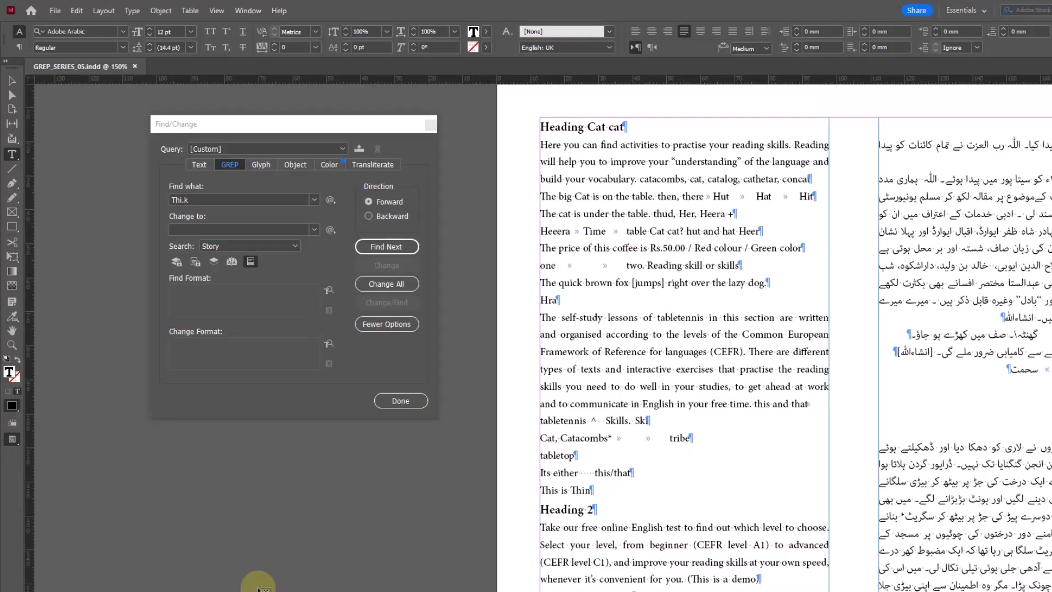
triple_click(175, 199)
key("ctrl+v")
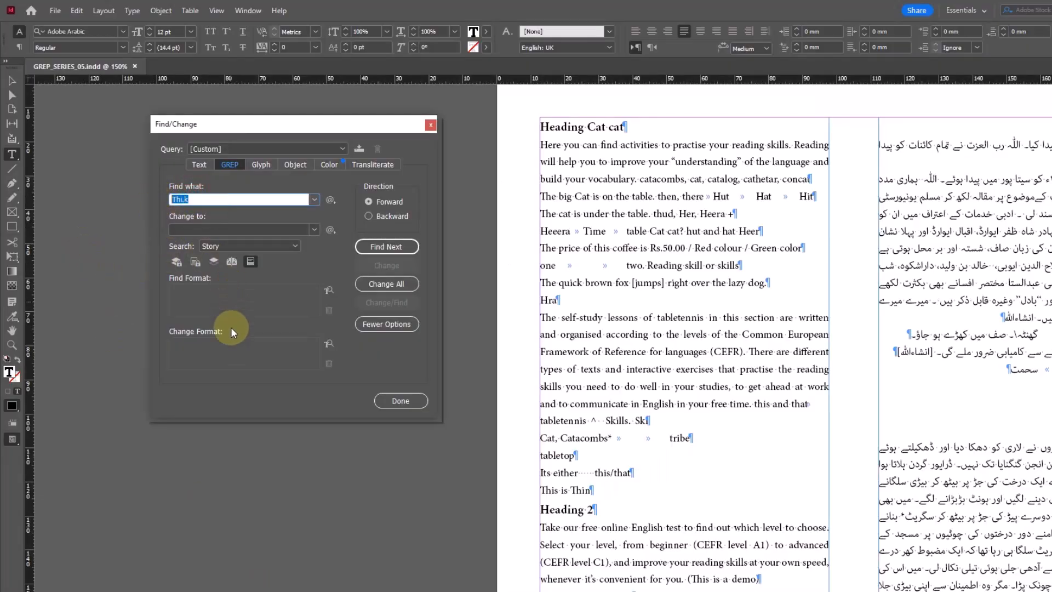
Step: Find each match of "\b[Tt]hi.k\b" in the story until the search ends
left_click(399, 245)
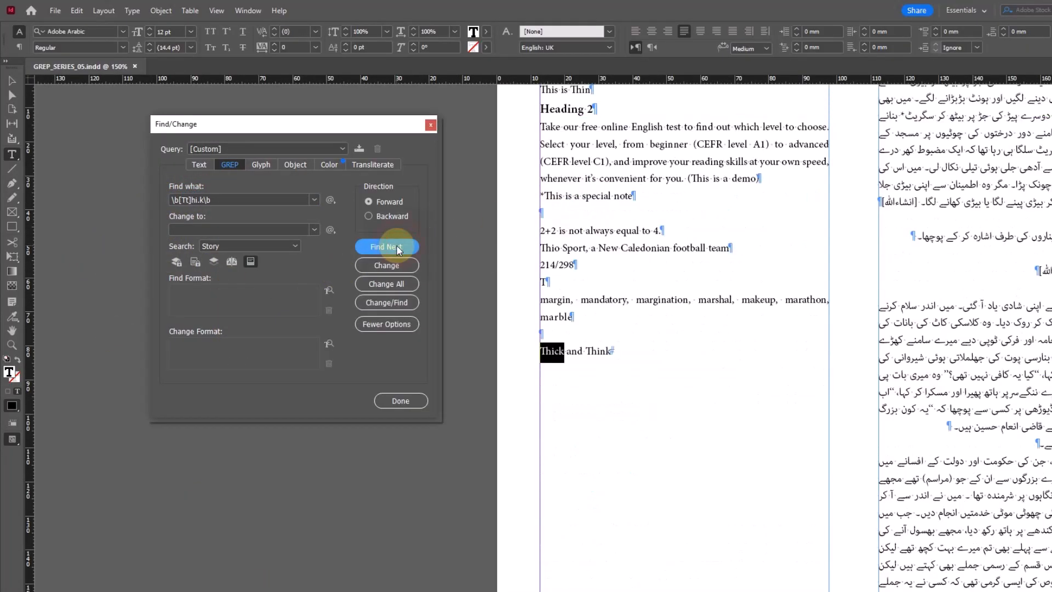
left_click(386, 247)
left_click(383, 245)
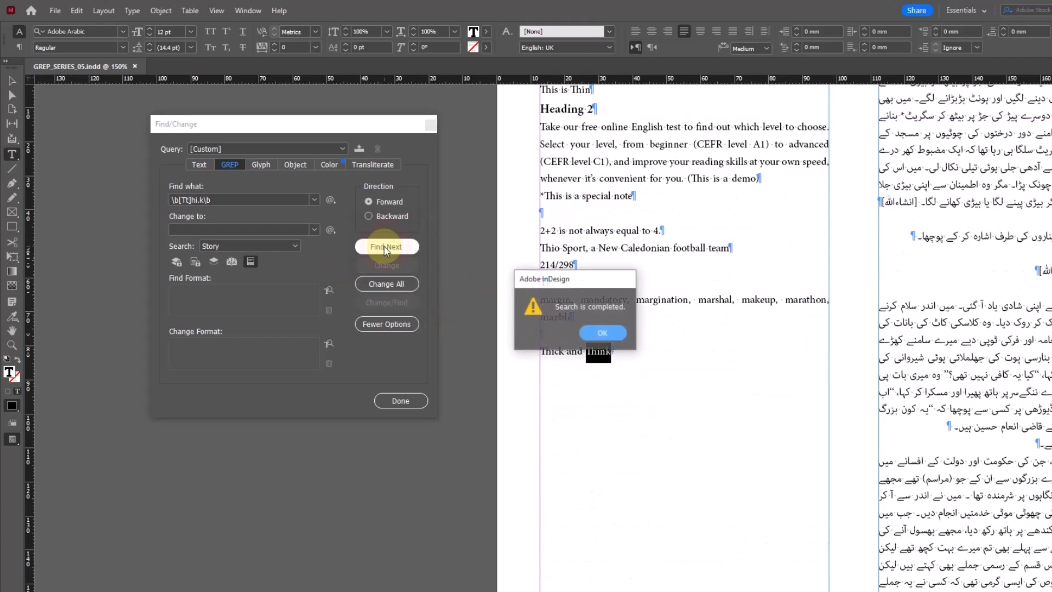
left_click(602, 329)
Step: Replace the lone "T" in the paragraph below "214/298" with "thick and think"
left_click(636, 284)
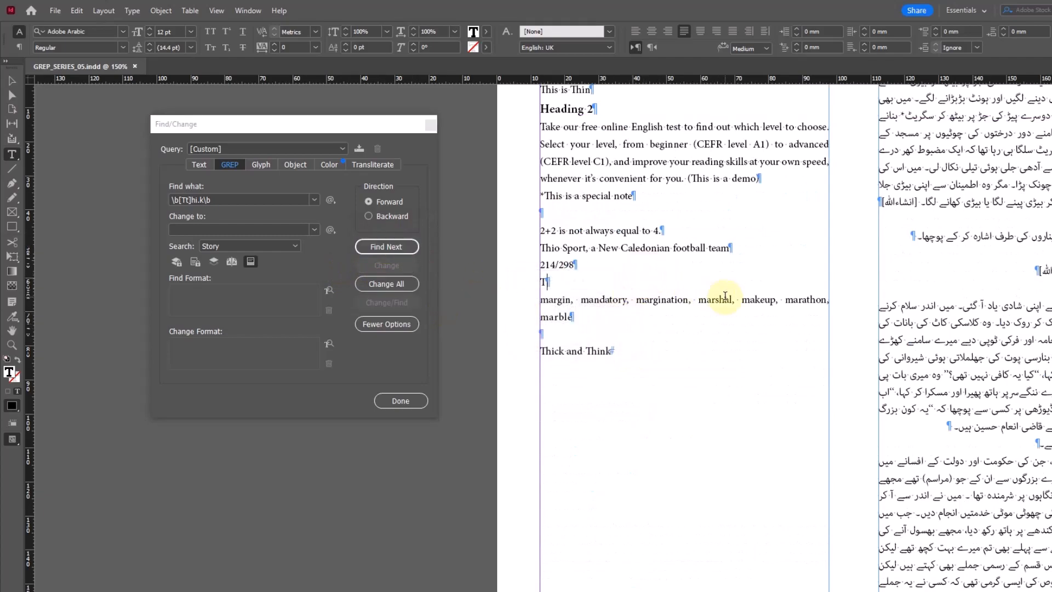
key("BackSpace")
type("thick and think")
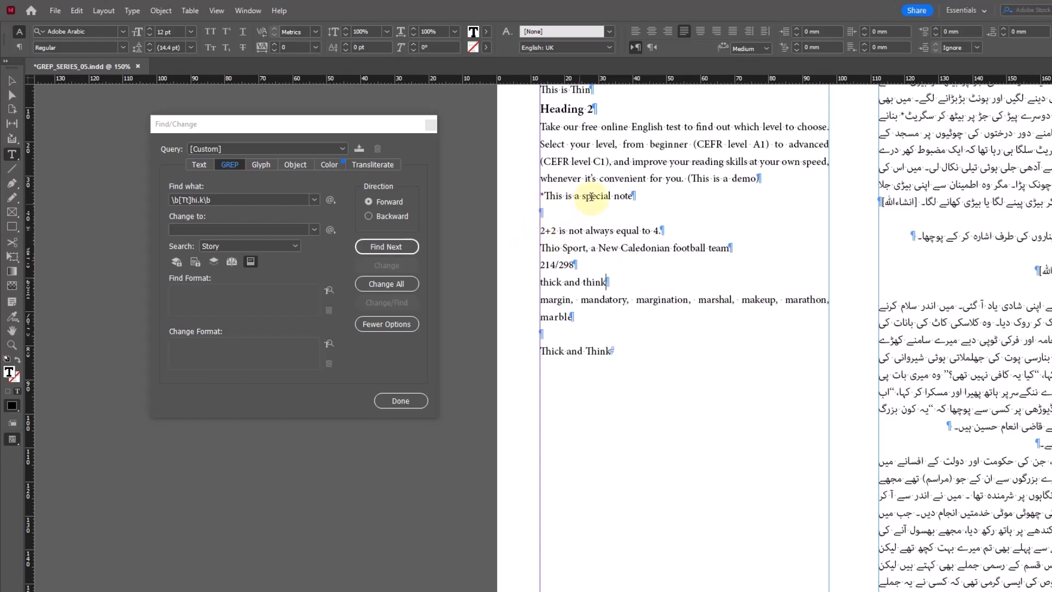
Step: Step through the lowercase and capitalised "thick" and "think" matches of the current GREP pattern
scroll(591, 196, "up", 5)
left_click(386, 246)
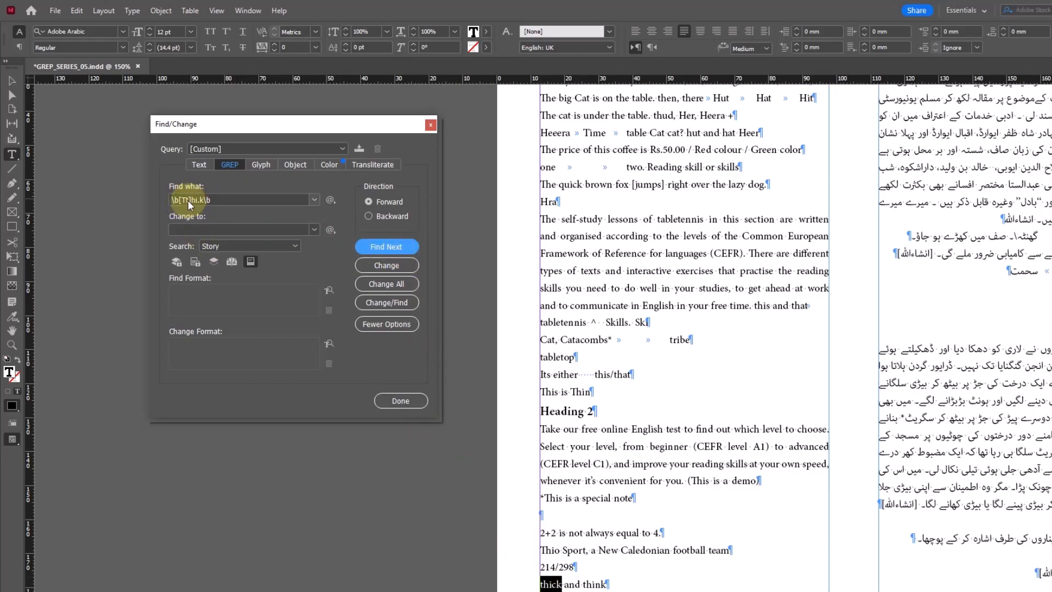
left_click(397, 246)
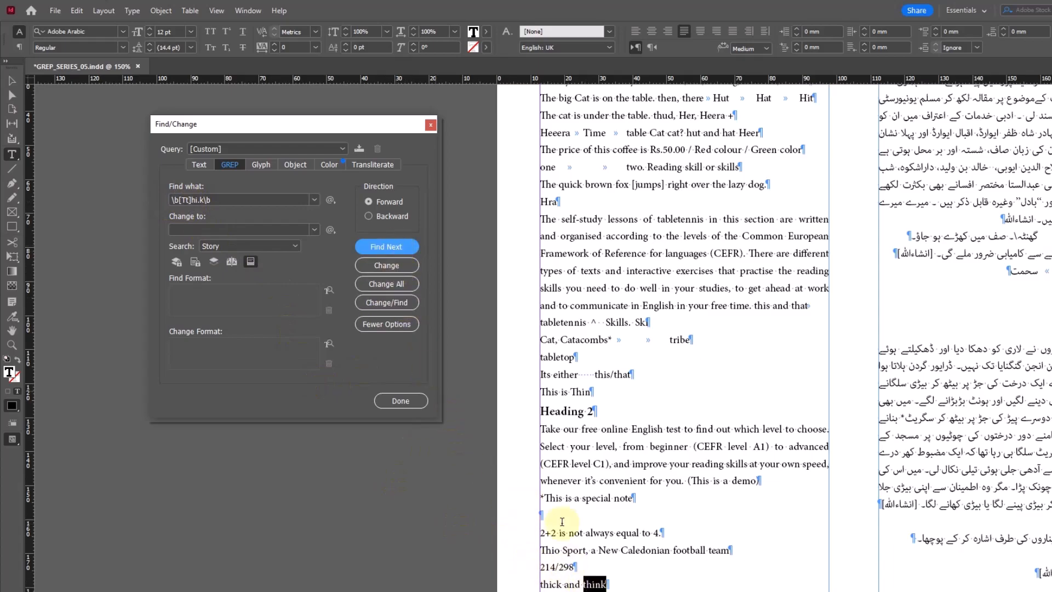
left_click(387, 246)
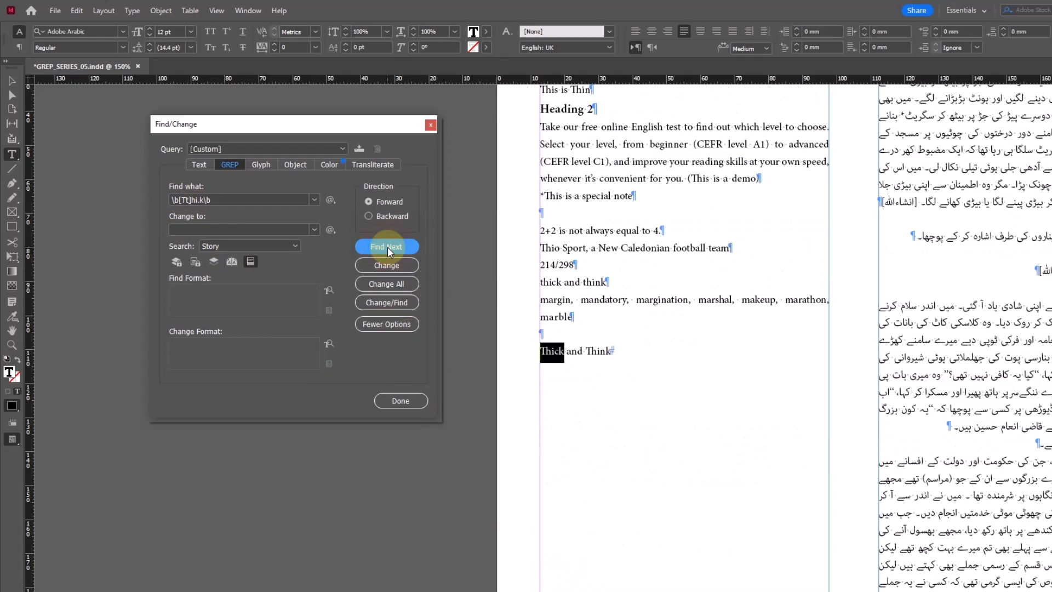
left_click(422, 248)
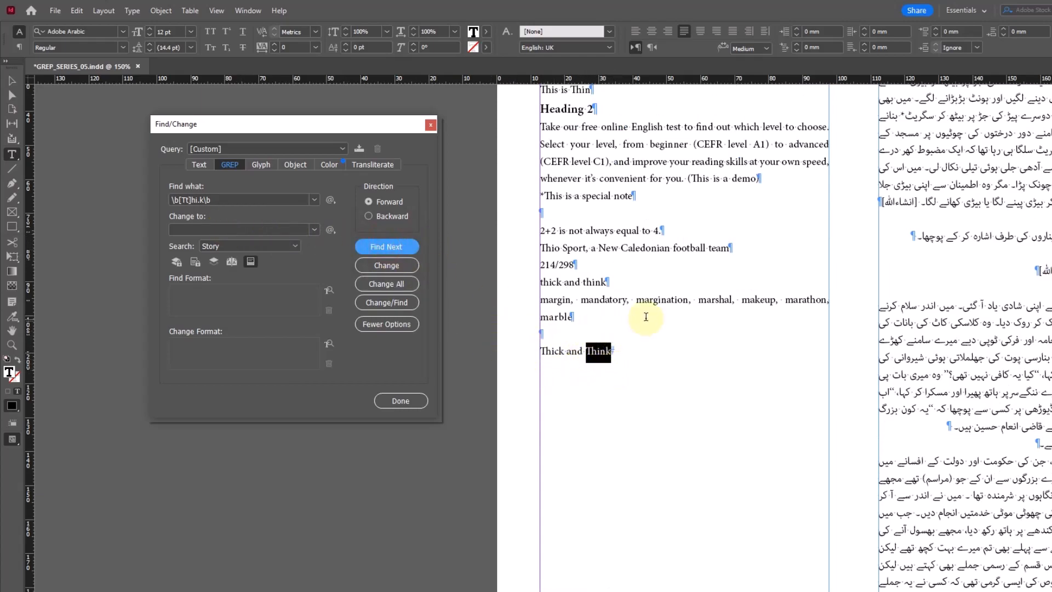
key("ctrl+6")
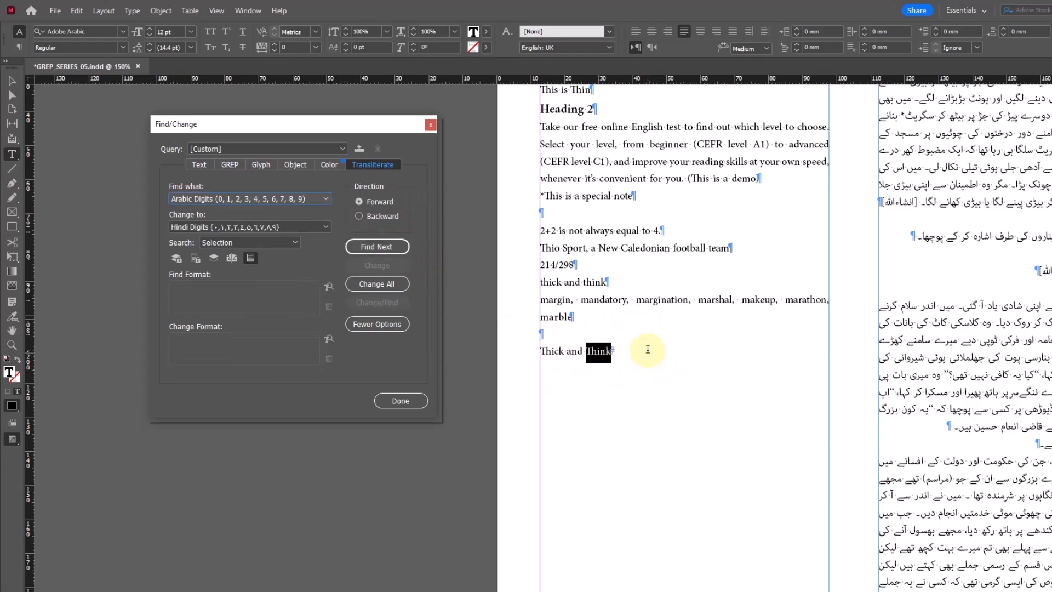
left_click(199, 163)
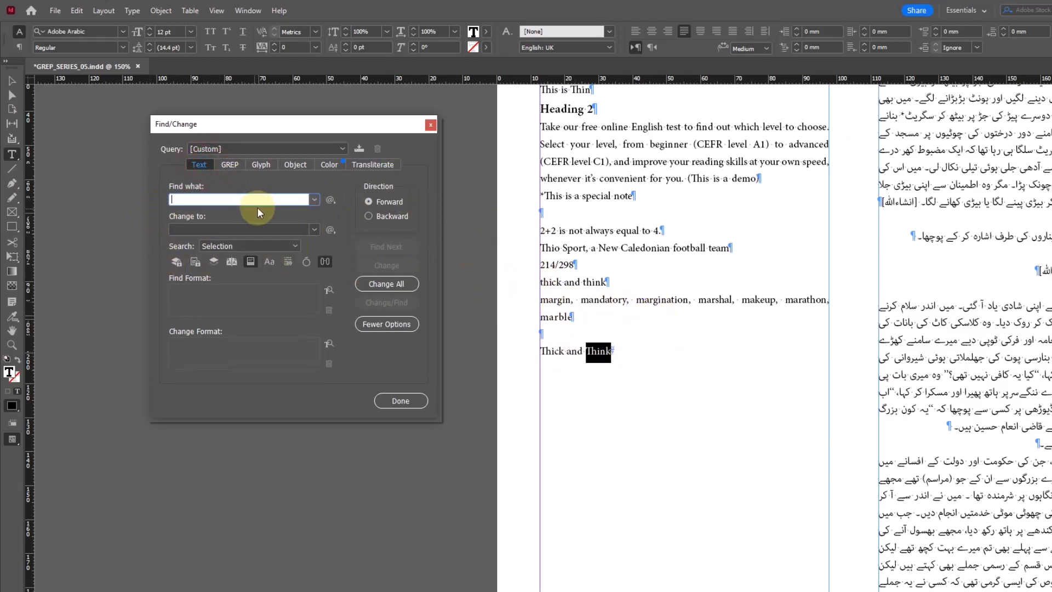
left_click(230, 165)
Step: Add the test word "abThinkabc" after "214/298"
left_click(656, 264)
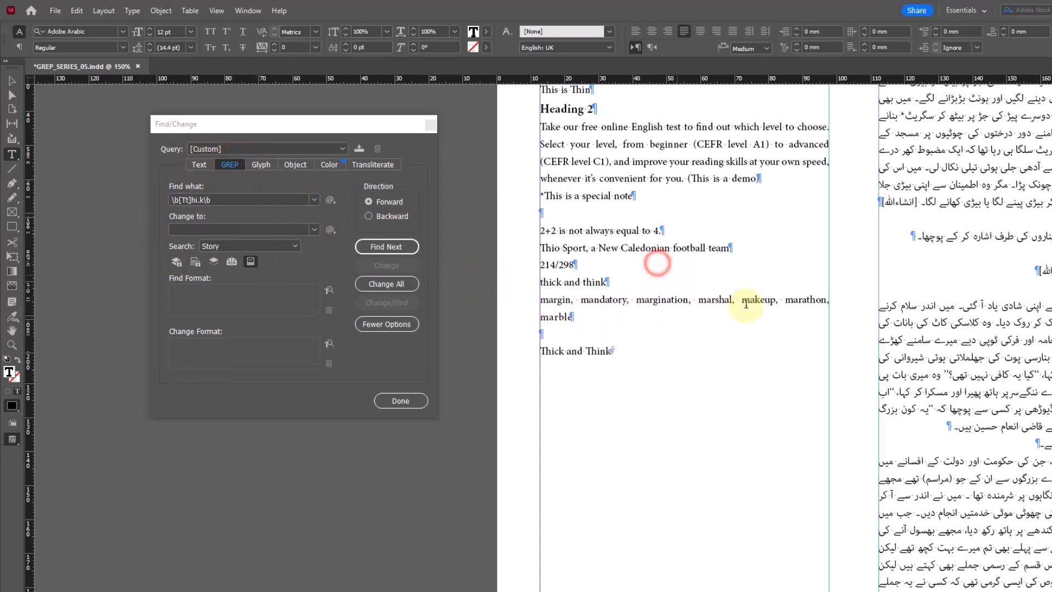
type("Think")
key("Left")
key("Left")
key("Left")
key("Left")
key("Left")
type("ab")
key("End")
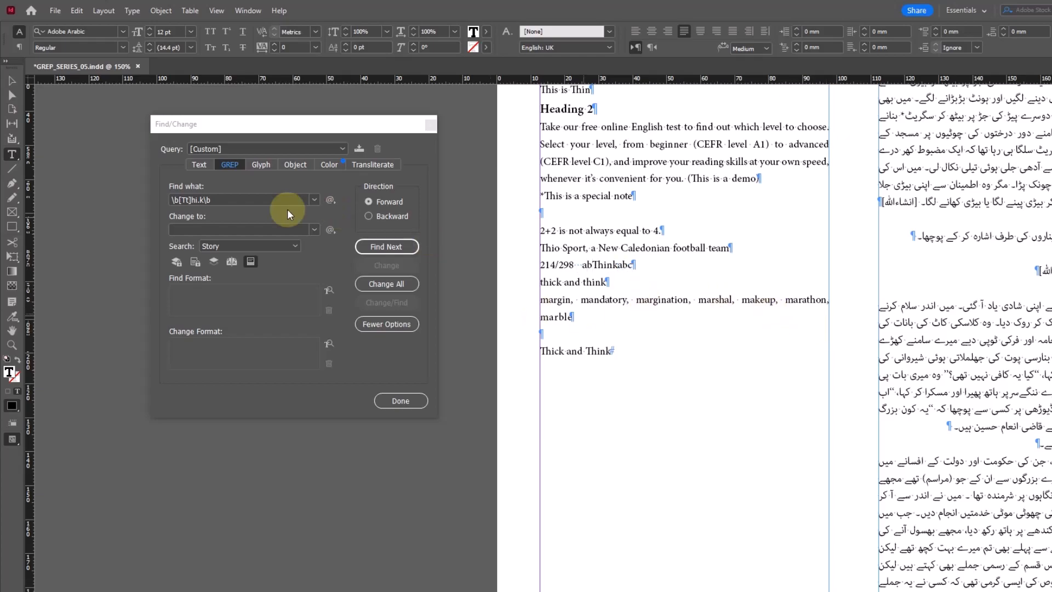
Step: Highlight "Think" inside "abThinkabc", and find the next pattern match starting from the special note line
left_click_drag(594, 263, 618, 265)
left_click(672, 189)
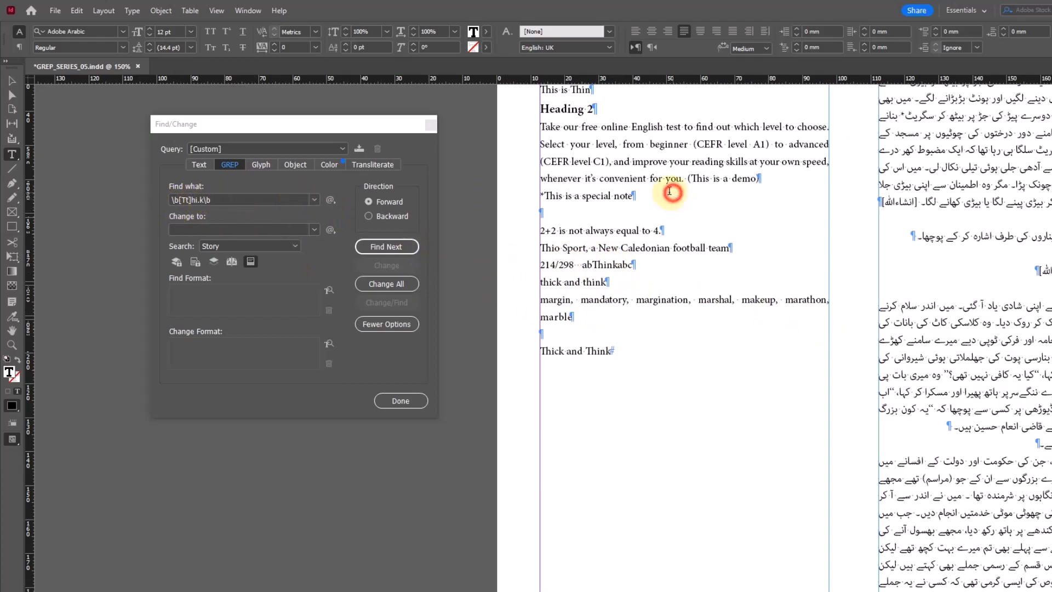
left_click(391, 250)
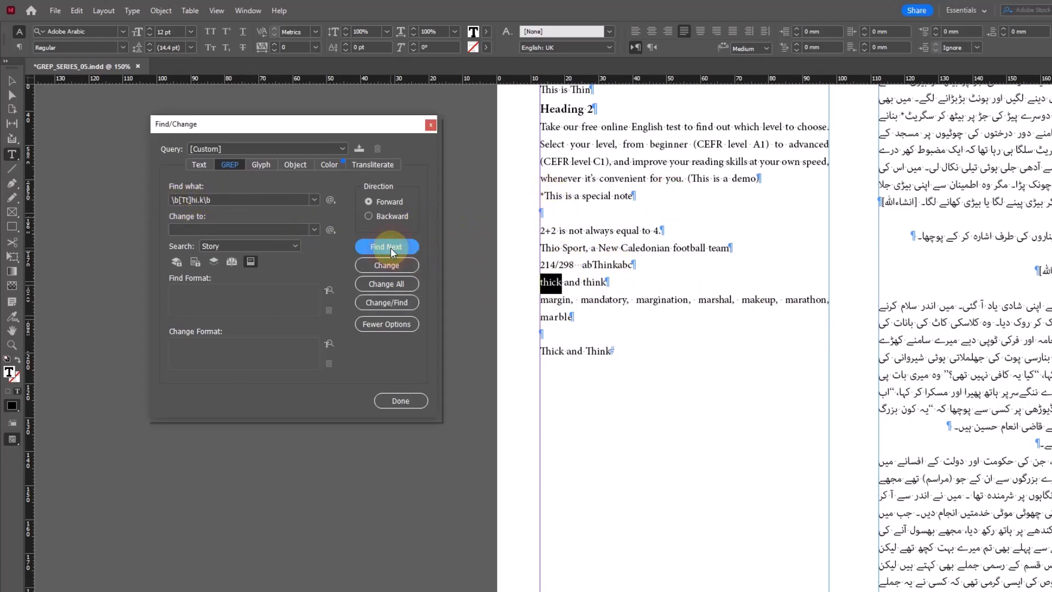
Step: Search only the selected part of "abThinkabc" for the pattern, and set the search scope back to Story
left_click_drag(592, 264, 623, 265)
left_click(395, 247)
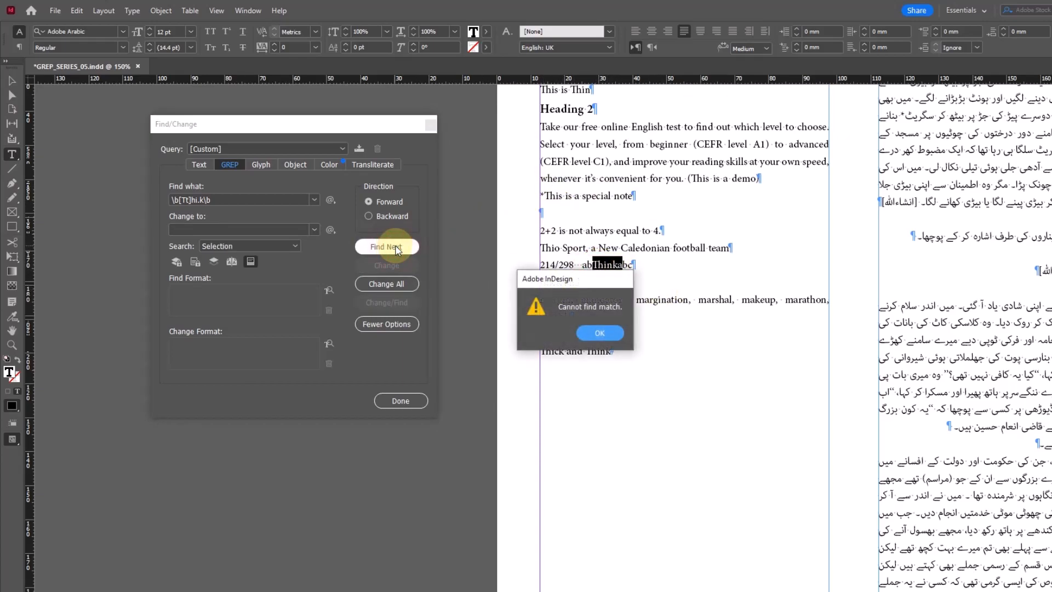
left_click(603, 331)
left_click(279, 246)
left_click(240, 274)
Step: Find the remaining "\b[Tt]hi.k\b" matches throughout the story until the search ends
left_click(376, 246)
left_click(376, 246)
left_click(376, 246)
left_click(376, 246)
left_click(375, 246)
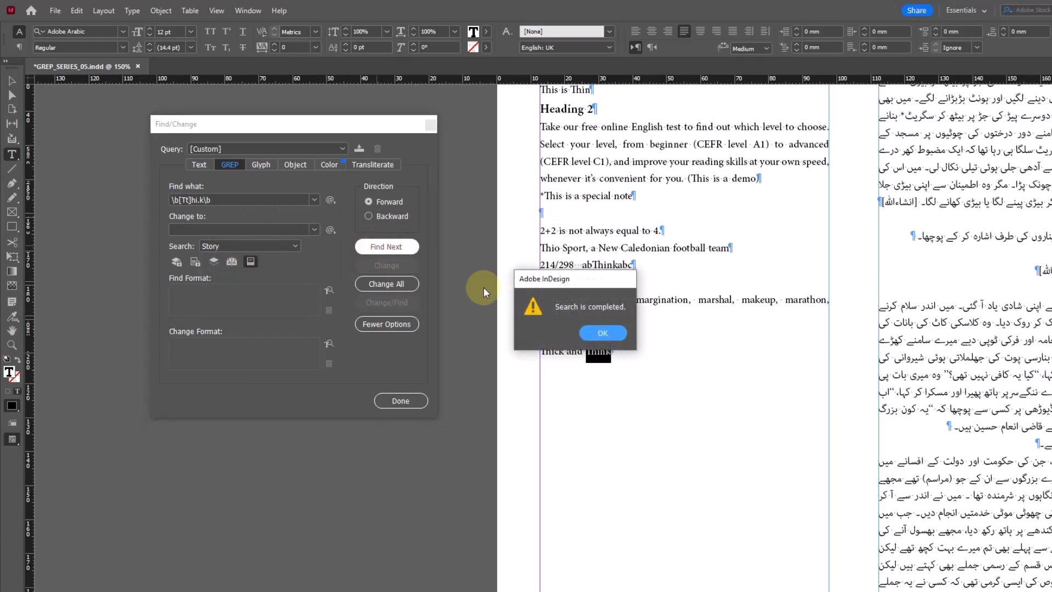
left_click(601, 333)
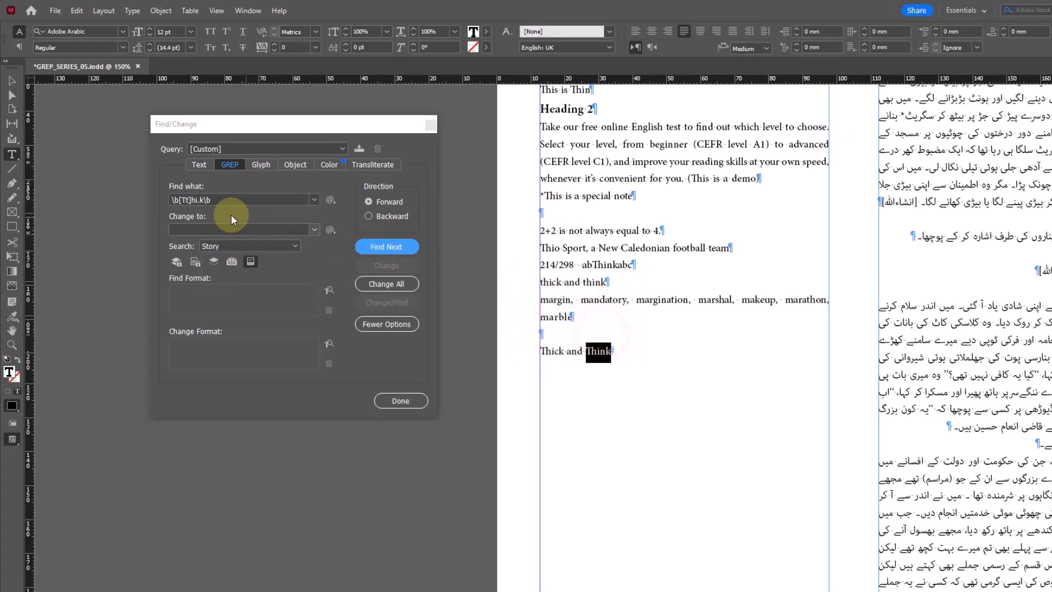
Step: Close Find/Change, activate the Selection tool, and bring the Urdu text column into view
left_click(401, 401)
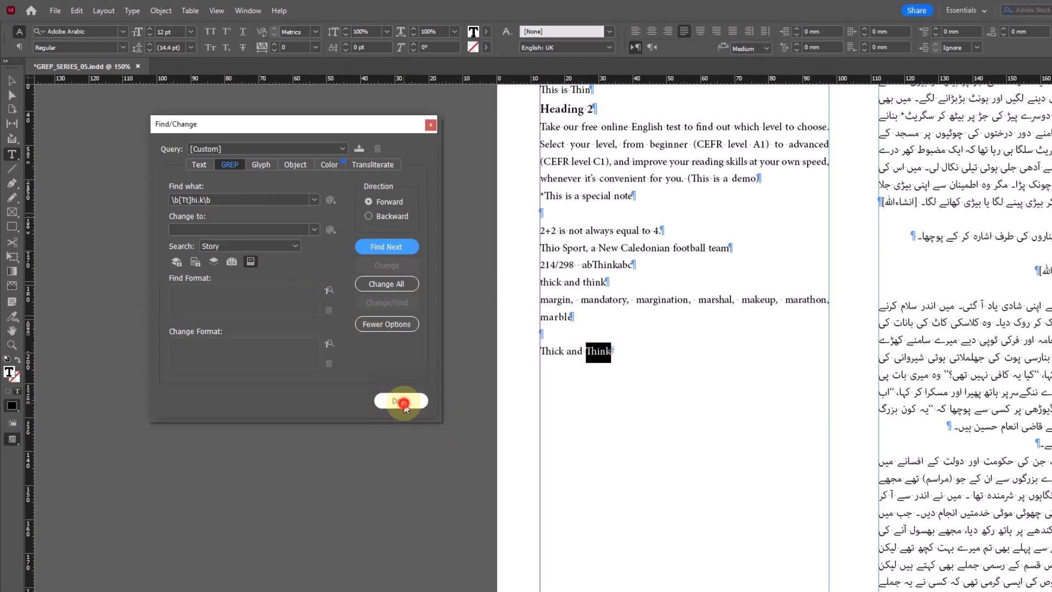
left_click(9, 81)
left_click_drag(820, 286, 241, 383)
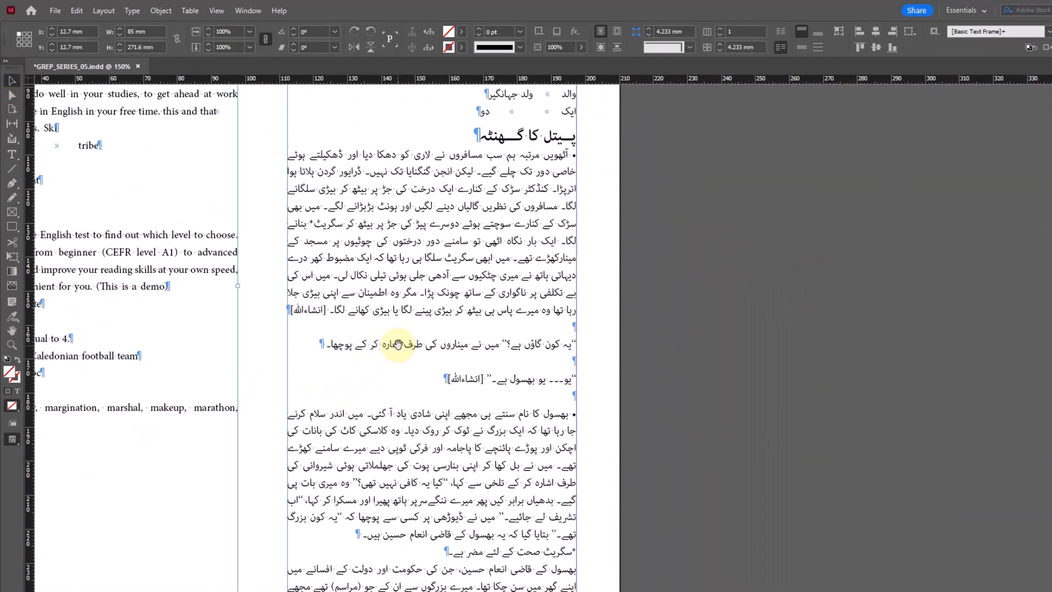
left_click_drag(546, 268, 487, 208)
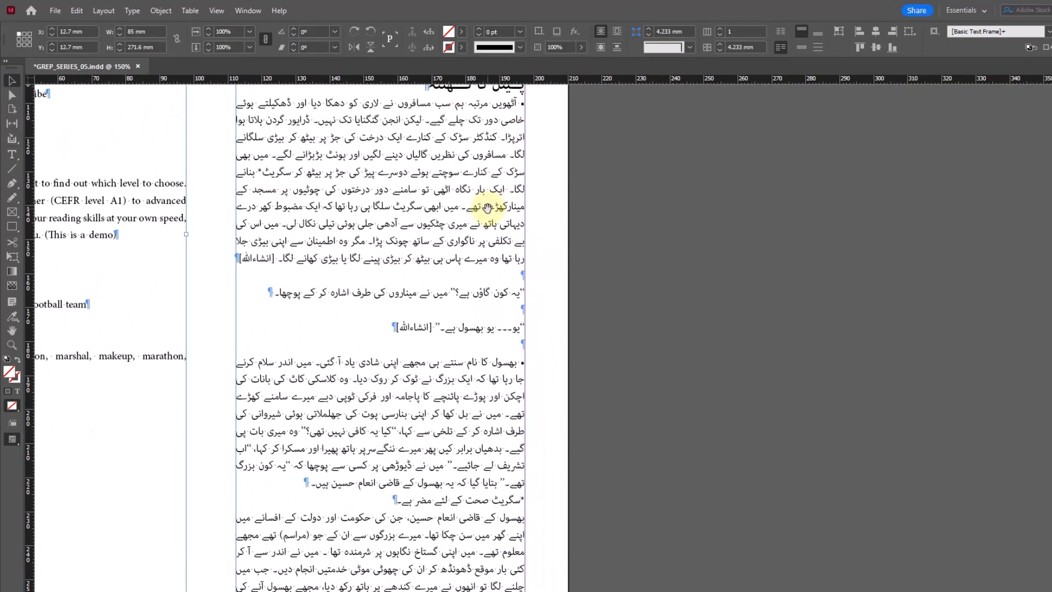
Step: Examine the Urdu text column, especially the line with the words رحمت, زحمت and سحمت below the bracketed phrase
scroll(547, 357, "down", 6)
scroll(551, 356, "up", 7)
scroll(551, 356, "up", 4)
scroll(552, 355, "up", 4)
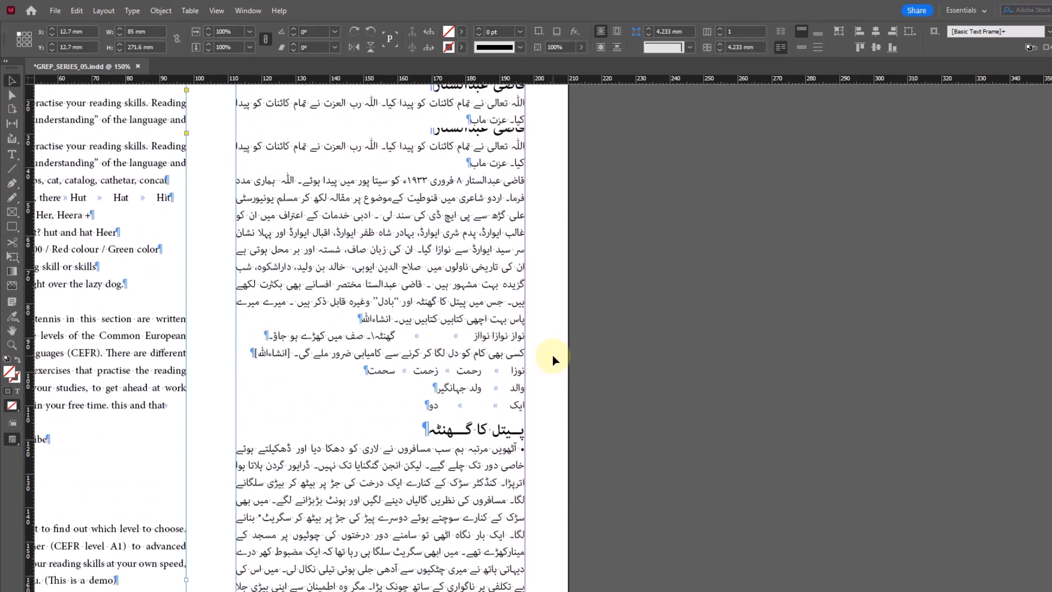
left_click(437, 434)
scroll(422, 317, "down", 4)
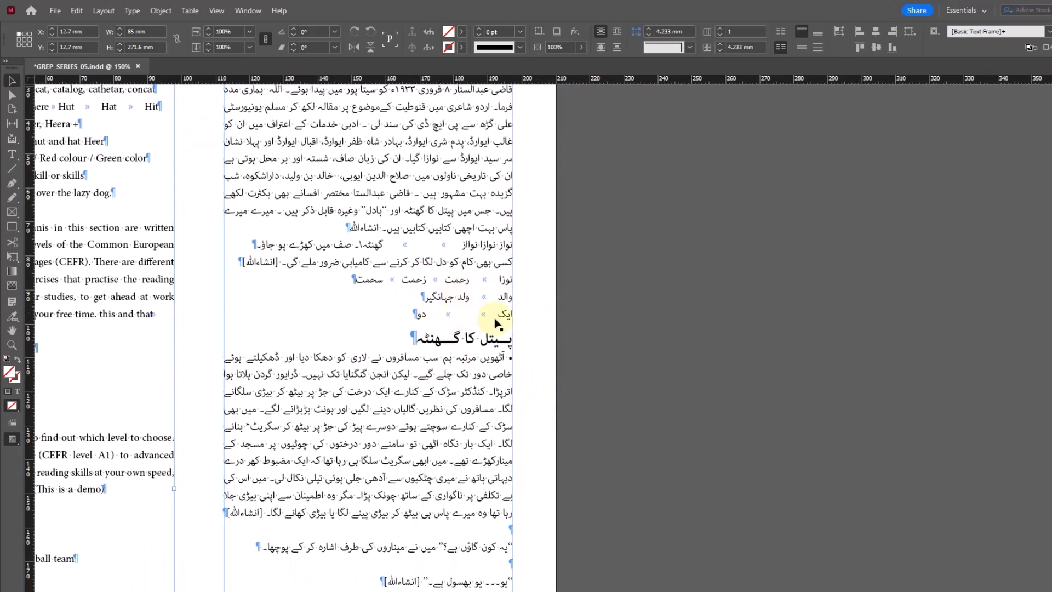
left_click_drag(219, 251, 542, 353)
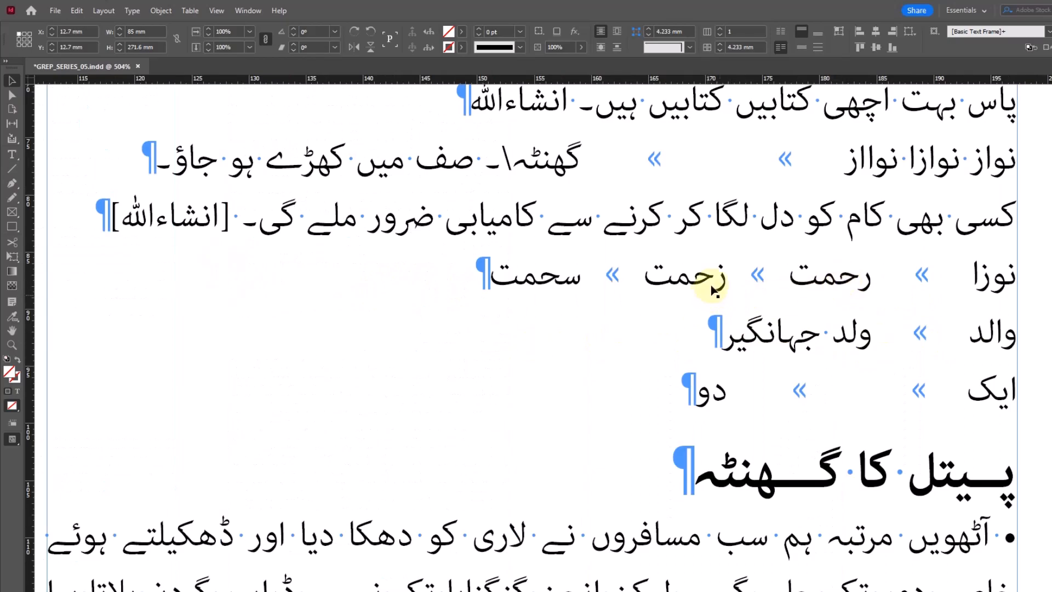
left_click(612, 289, "ctrl+alt")
left_click(607, 294, "ctrl+alt")
left_click(607, 294, "ctrl+alt")
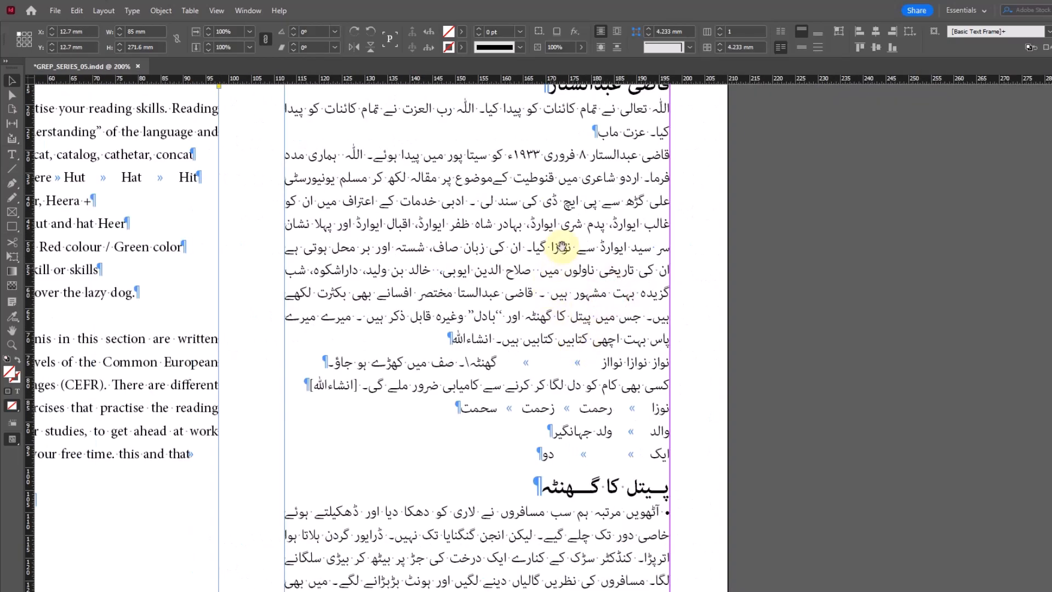
left_click_drag(560, 249, 451, 332)
key("ctrl+minus")
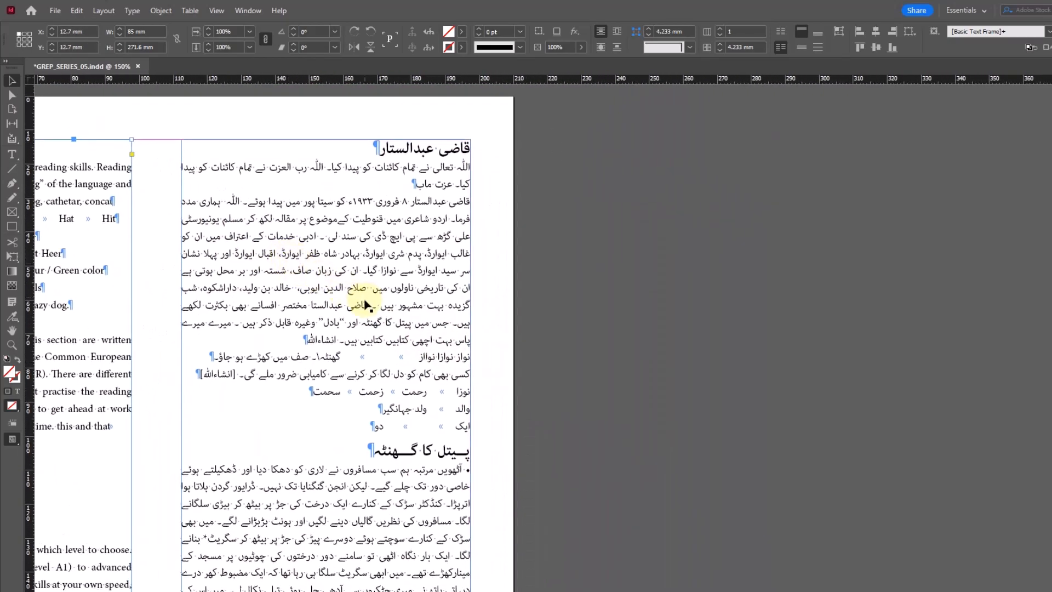
Step: Open Find/Change clear of the Urdu text and replace the GREP search pattern with ".حمت", the wildcard preceding the Urdu letters
key("ctrl+f")
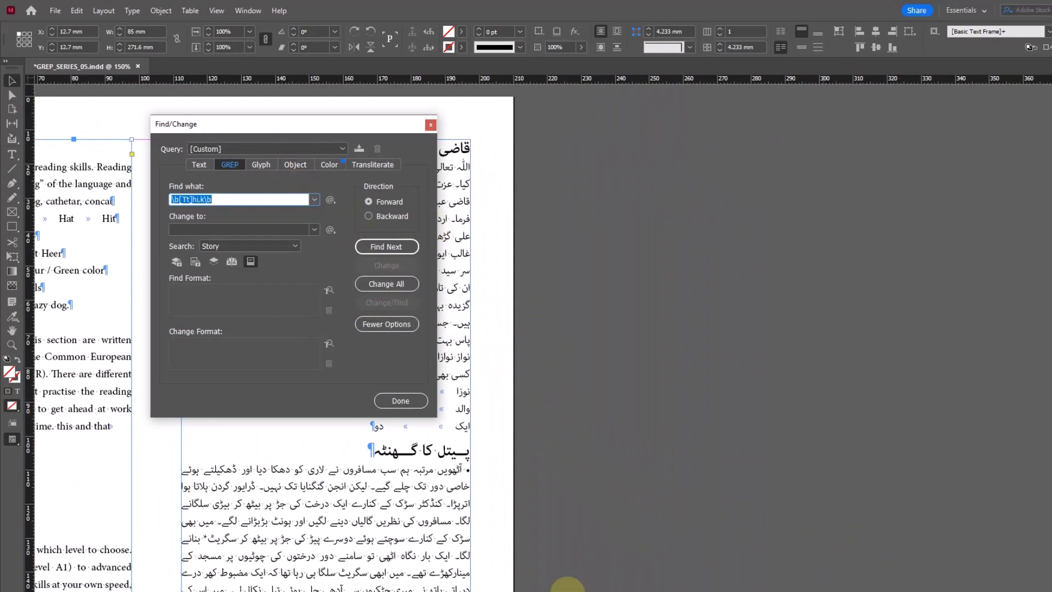
left_click_drag(356, 127, 281, 104)
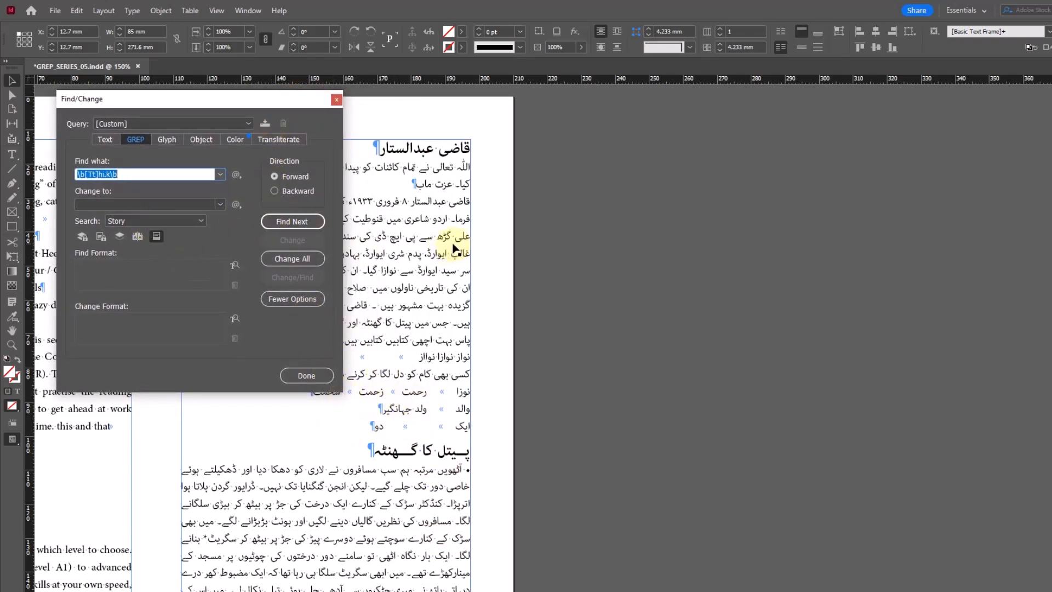
key("super+space")
type("حمت")
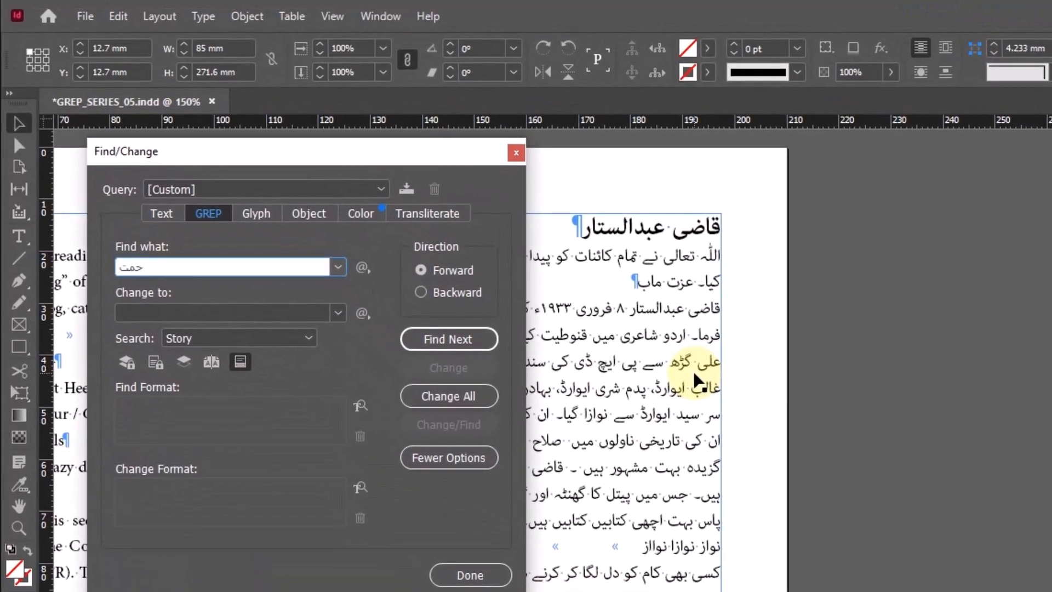
type("ا")
key("super")
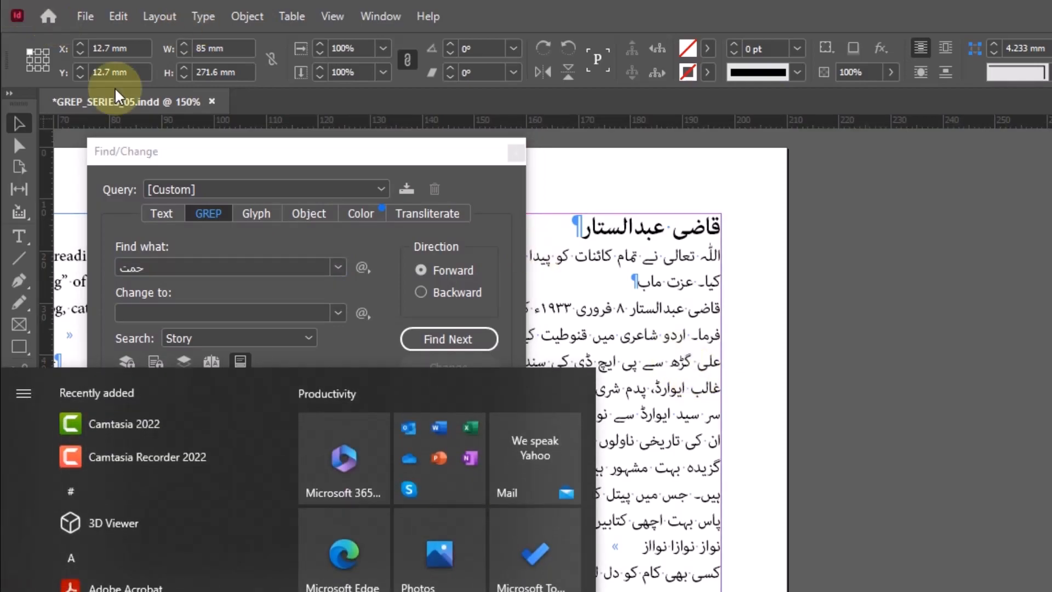
left_click(233, 267)
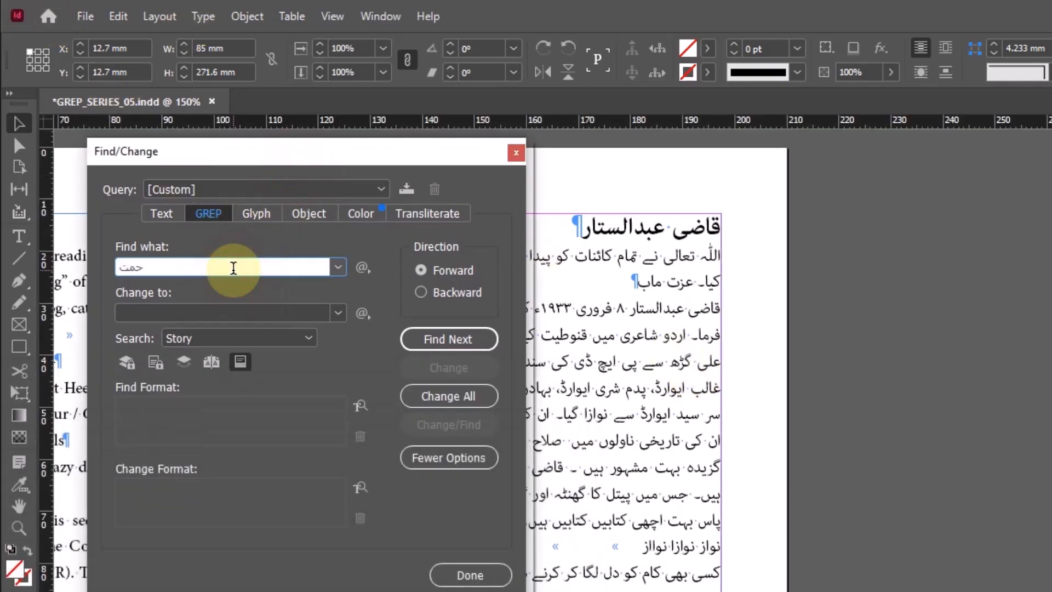
key("BackSpace")
type(".")
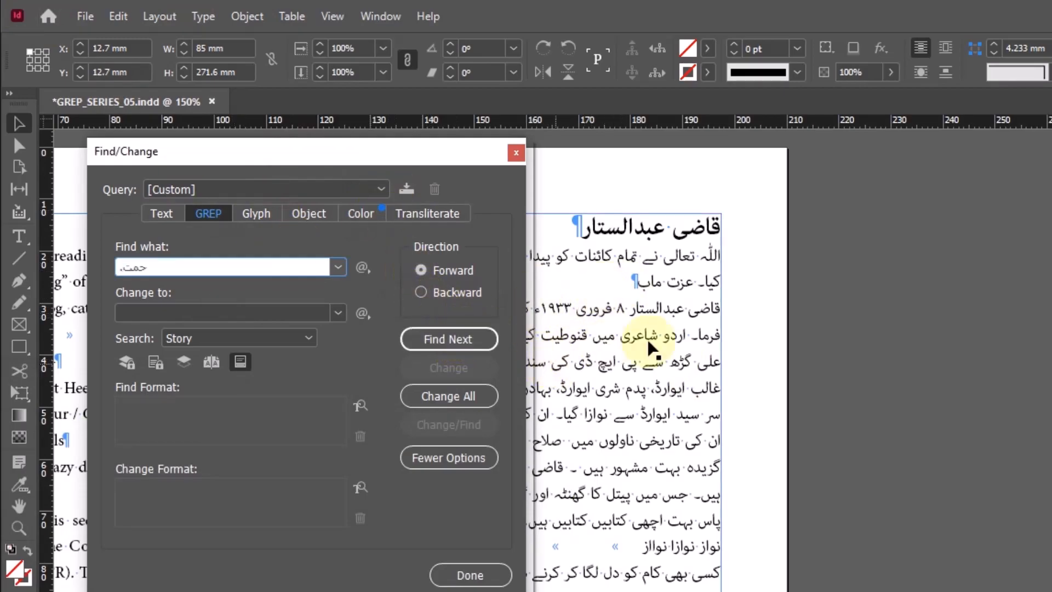
Step: Find the ".حمت" matches one after another in the Urdu story, keeping the dialog clear of the matching words
left_click(646, 328)
left_click(448, 338)
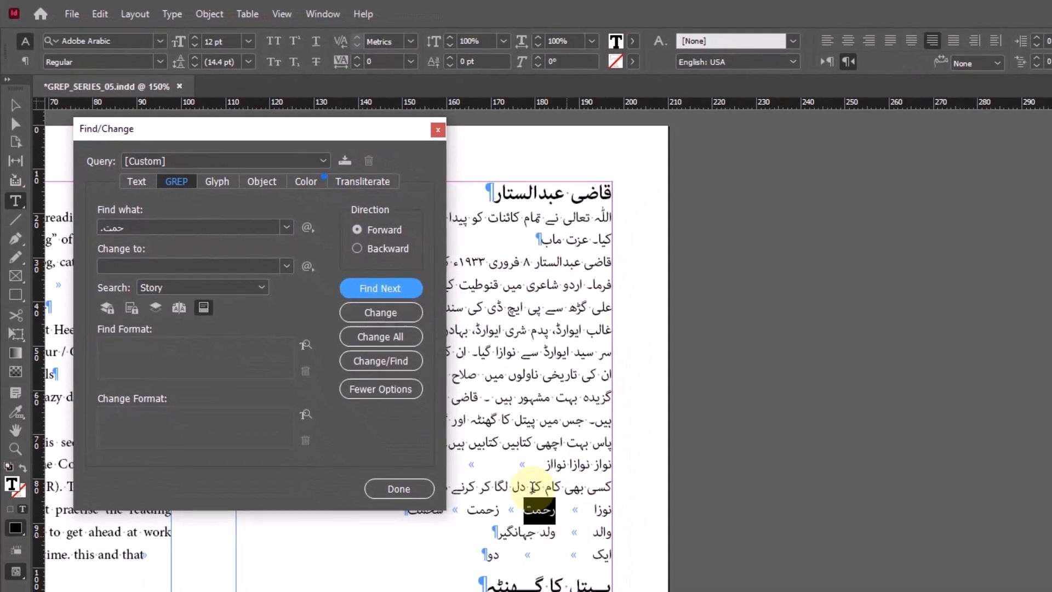
mouse_move(315, 134)
left_mouse_down()
mouse_move(290, 124)
mouse_move(314, 115)
left_mouse_up()
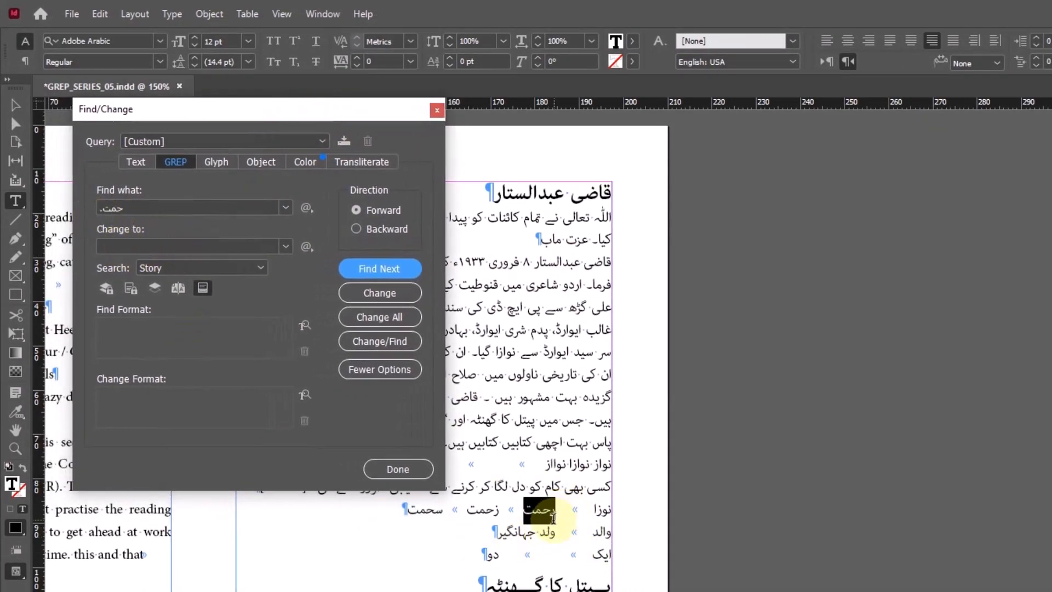
left_click(400, 268)
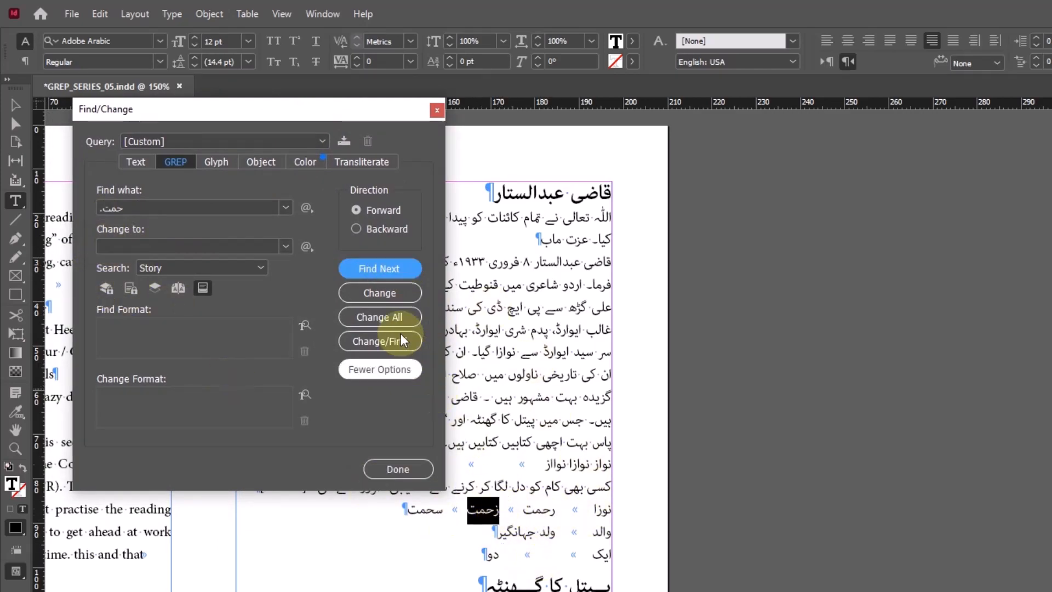
left_click(378, 268)
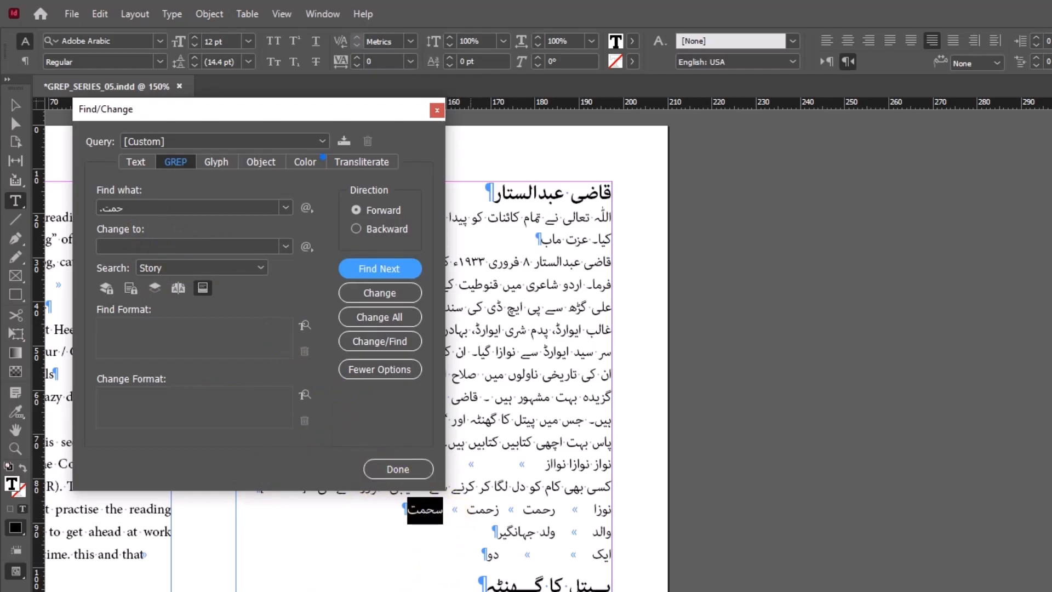
Step: Close Find/Change, return to the Selection tool with the Urdu frame selected, and show the English and Urdu columns side by side
key("Escape")
key("Escape")
left_click_drag(468, 587, 746, 562)
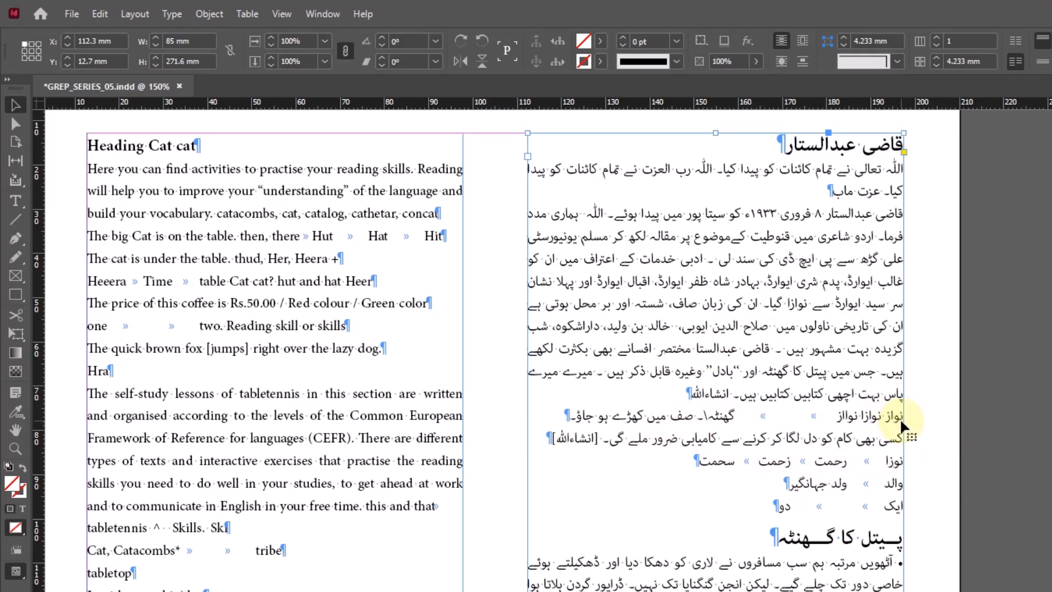
left_click_drag(804, 457, 780, 450)
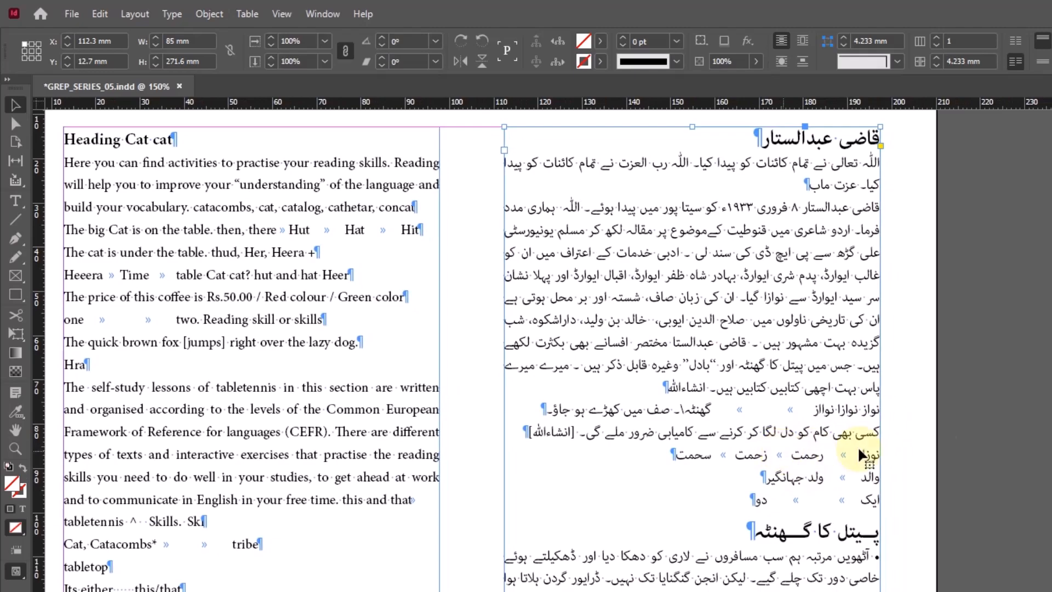